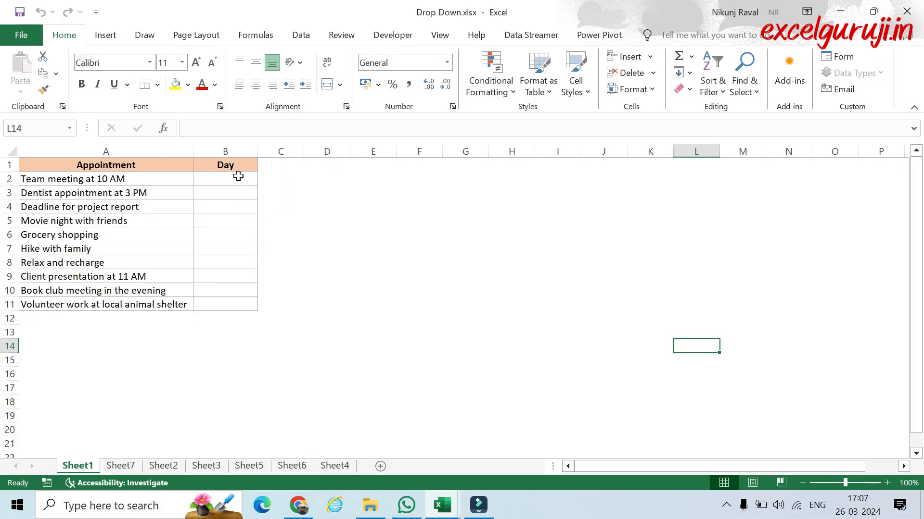
Step: Choose Monday as the day for the 10 AM team meeting and Thursday for the project report deadline
click(309, 177)
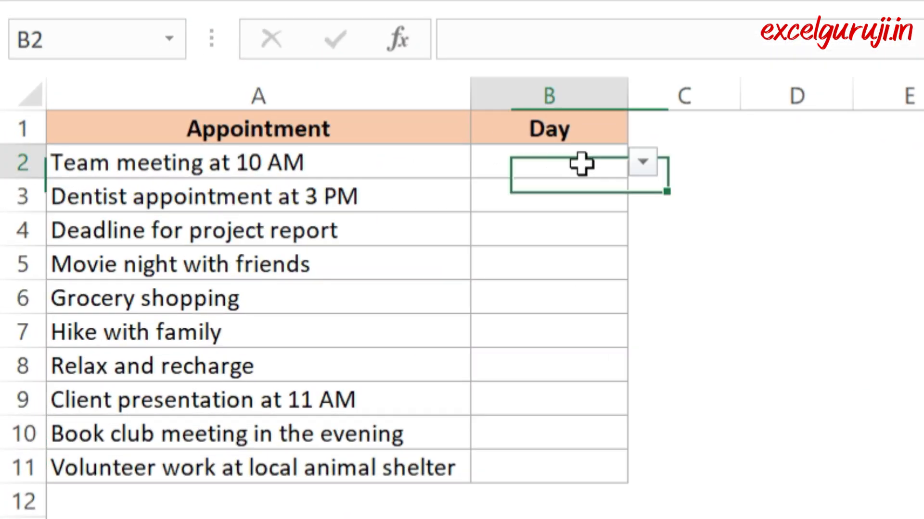
click(644, 162)
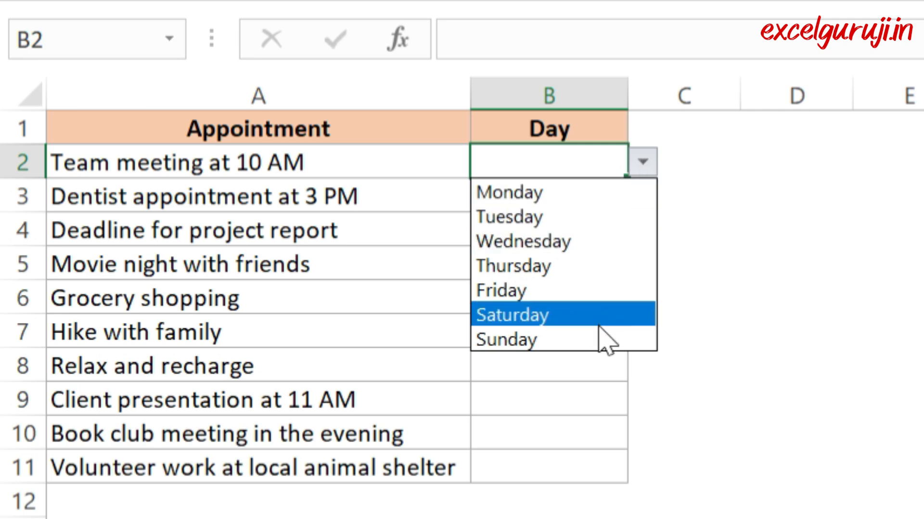
click(594, 192)
click(568, 229)
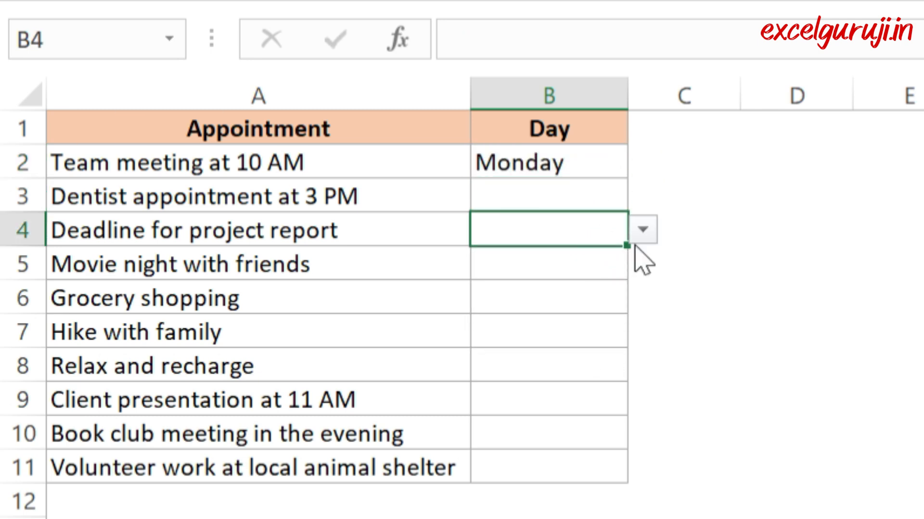
click(642, 230)
click(577, 331)
Step: Choose Wednesday as the day for Hike with family, and replace that choice with Tuesday
click(565, 334)
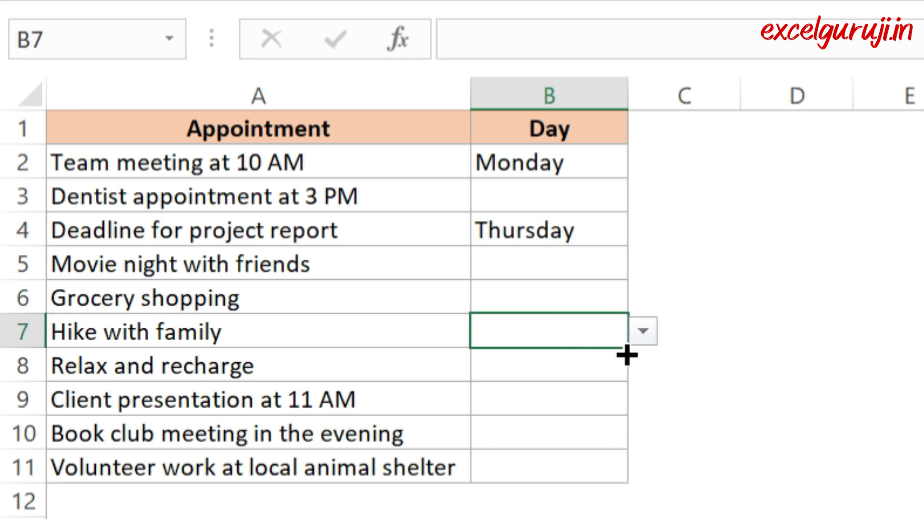
click(640, 337)
click(580, 412)
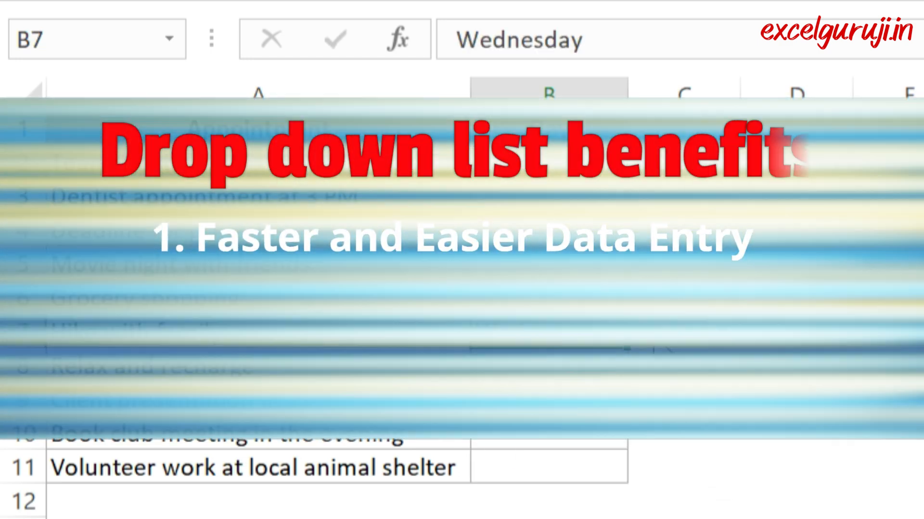
click(643, 332)
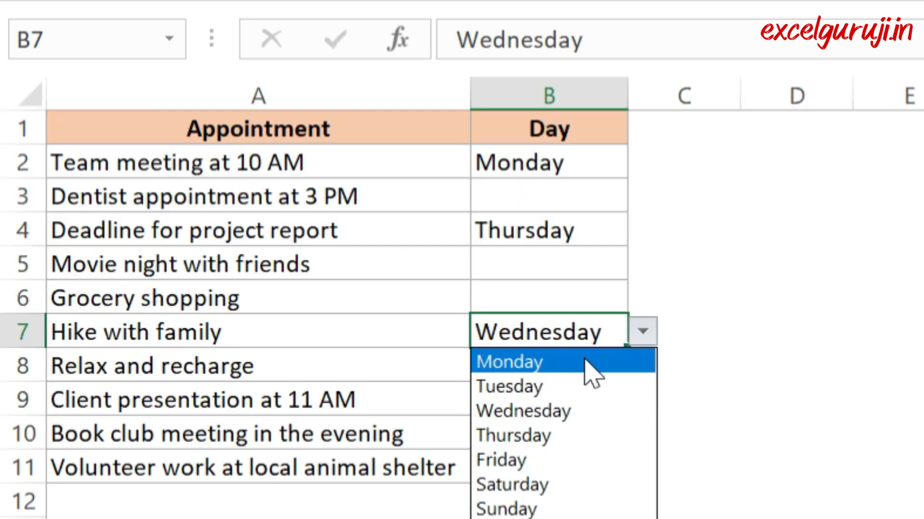
click(596, 386)
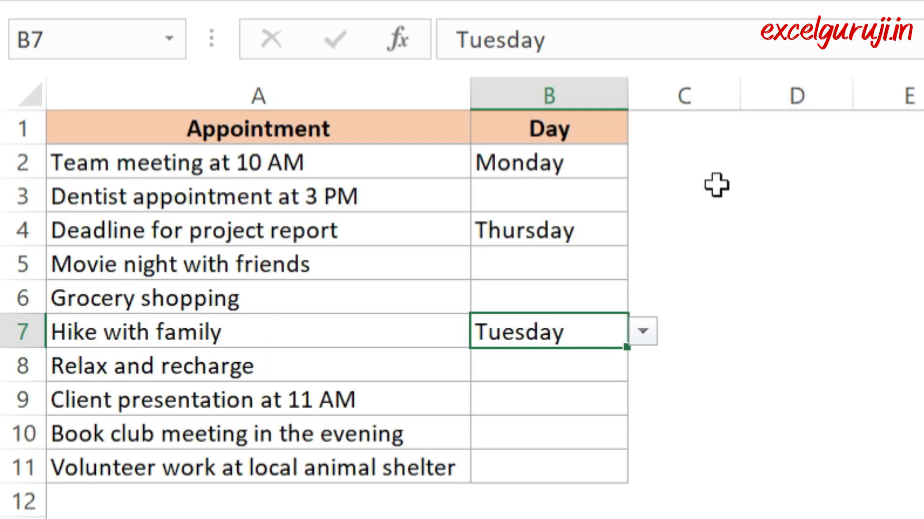
Step: Enter the day manually in two different spellings: MONDAY in cell C2 and monday in cell C3
click(681, 166)
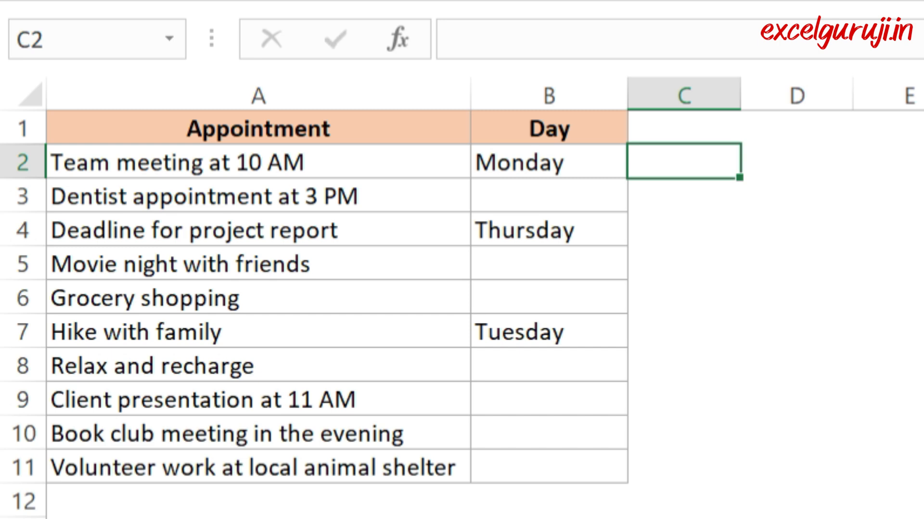
key(F2)
text(MONDAY)
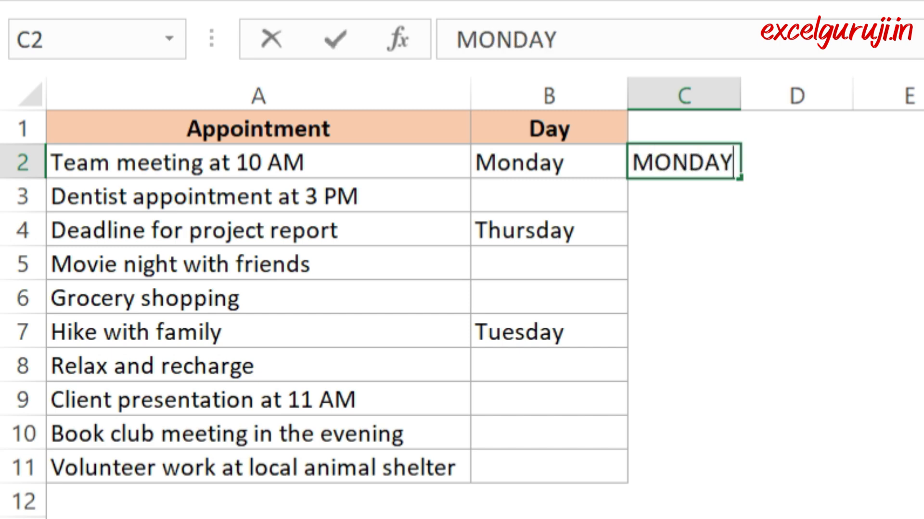
key(Return)
key(F2)
text(monday)
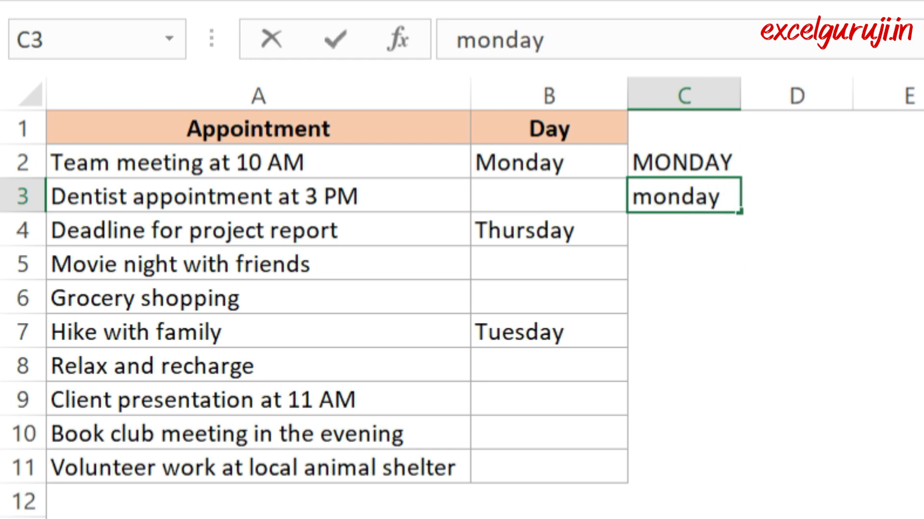
click(923, 298)
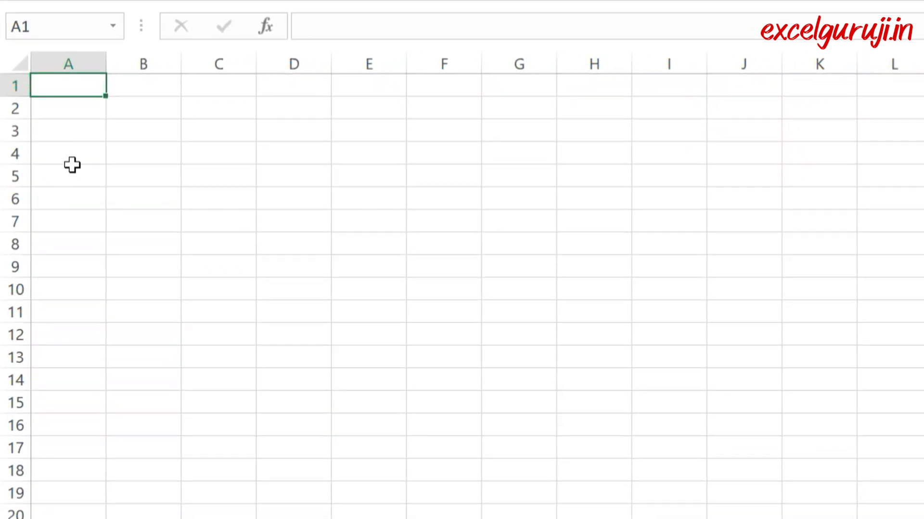
Step: Select the range A1:A12 and the whole of column A on the blank sheet
drag(70, 86, 53, 337)
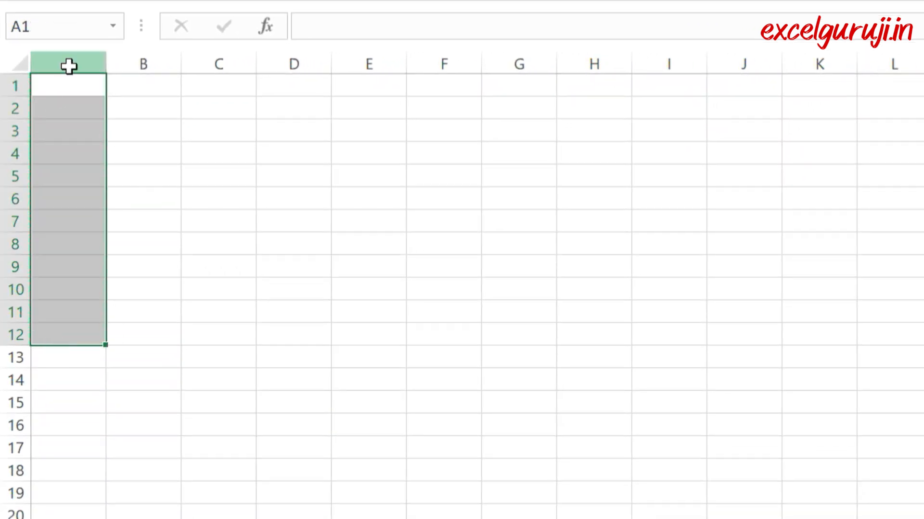
click(68, 64)
click(190, 189)
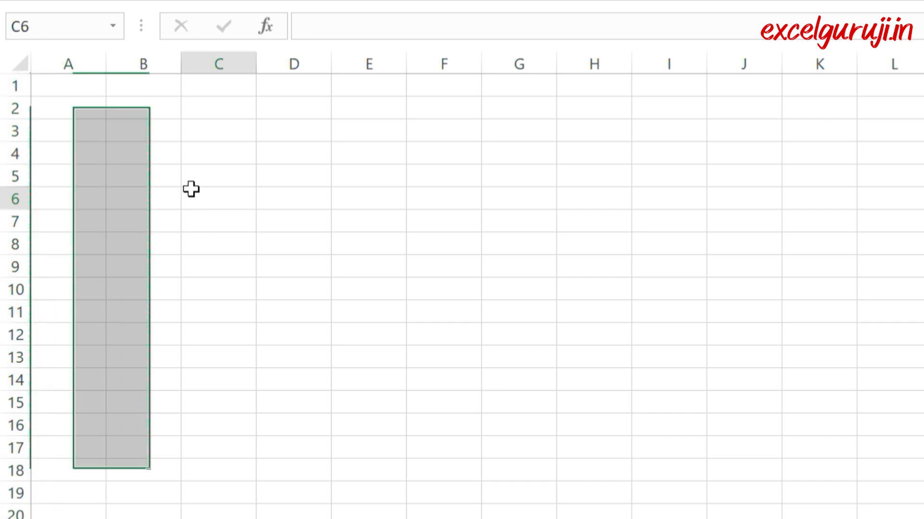
Step: Select the non-adjacent cells A1, A3, A6, A9 and A11 together, and clear the selection
click(63, 85)
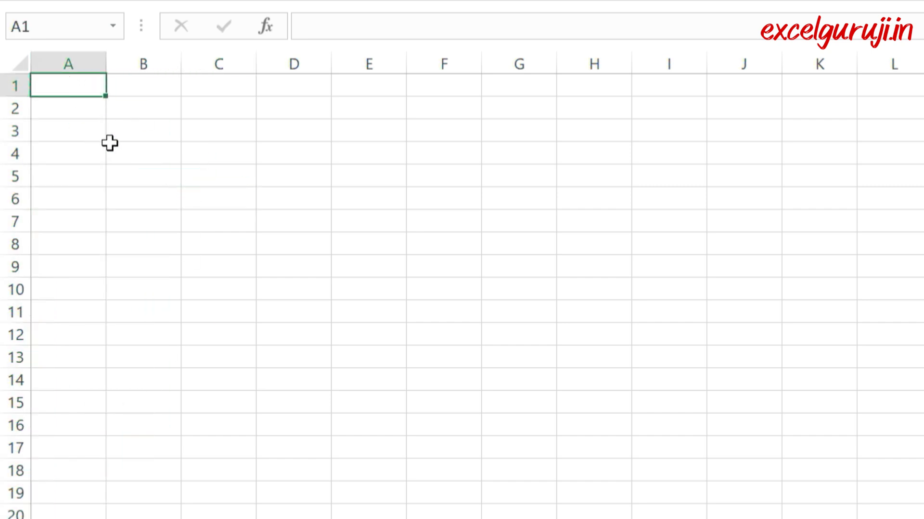
ctrl+click(83, 132)
ctrl+click(72, 202)
ctrl+click(72, 271)
ctrl+click(70, 313)
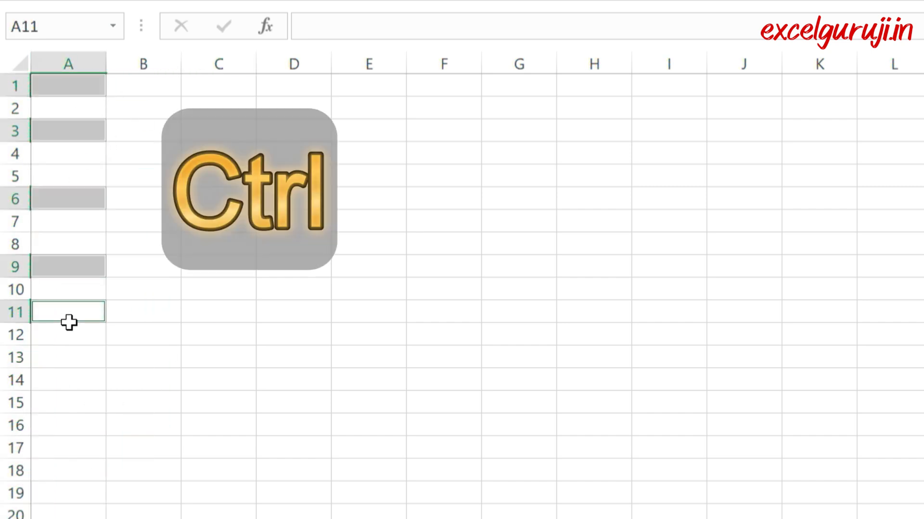
click(683, 413)
Step: Start a data validation rule on cells A1:A10 that allows only values from a List
drag(88, 88, 68, 292)
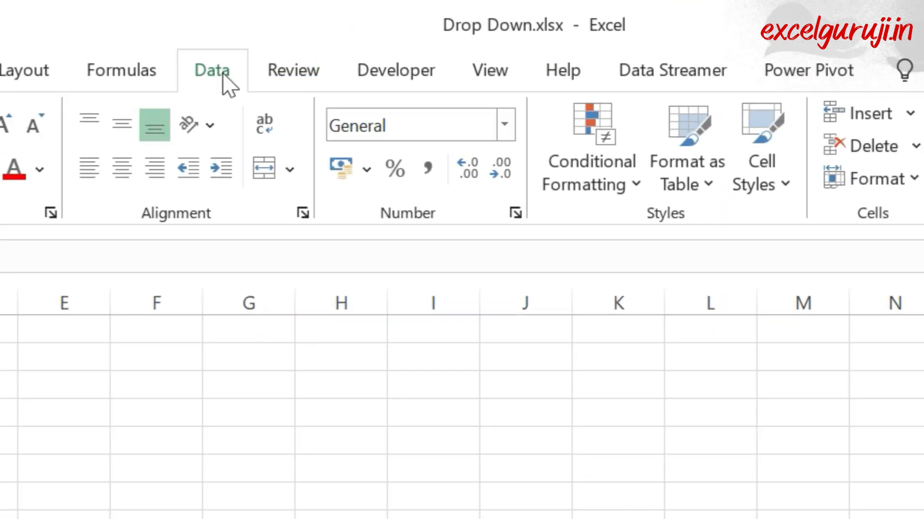
click(226, 84)
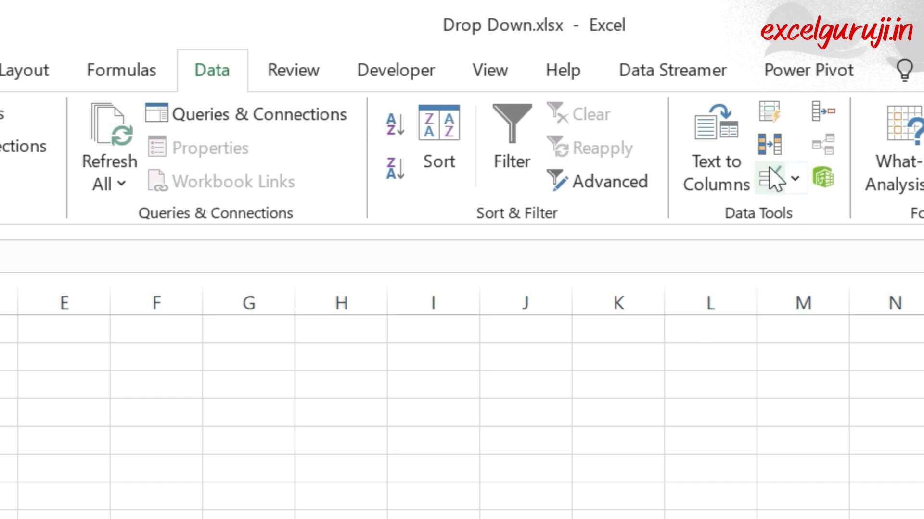
click(775, 180)
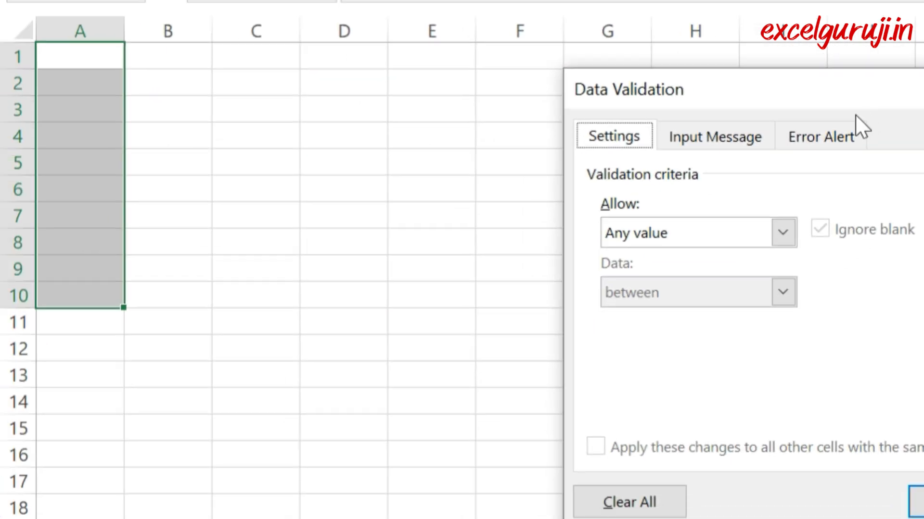
drag(853, 96, 483, 66)
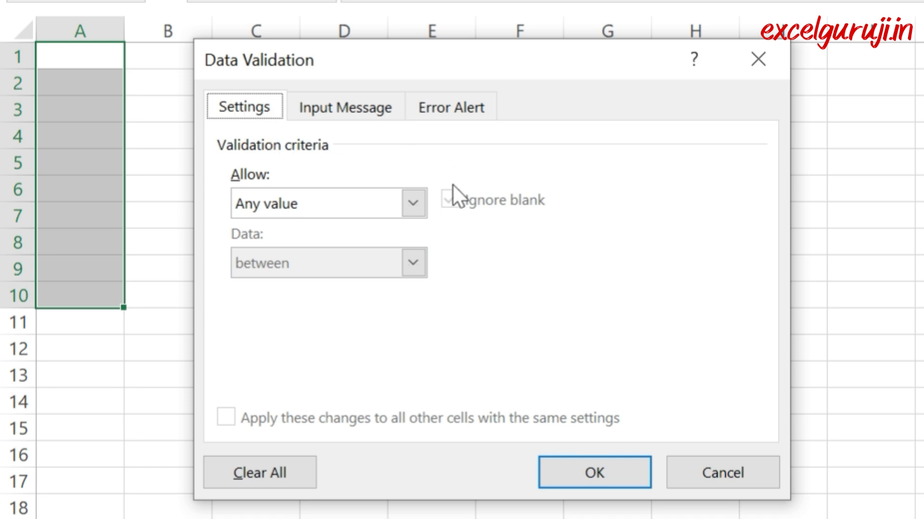
click(413, 203)
click(261, 286)
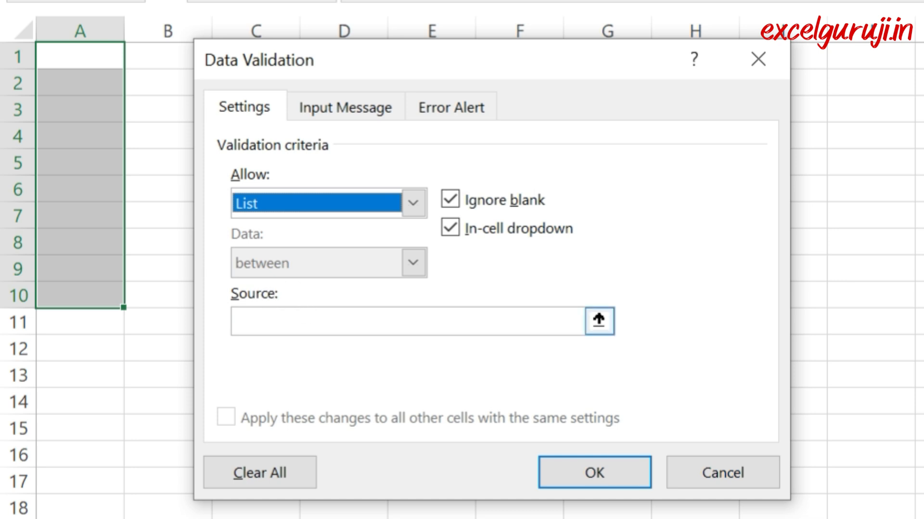
Step: Set the validation list's source to Yes,No and apply the rule to the selected cells
click(366, 321)
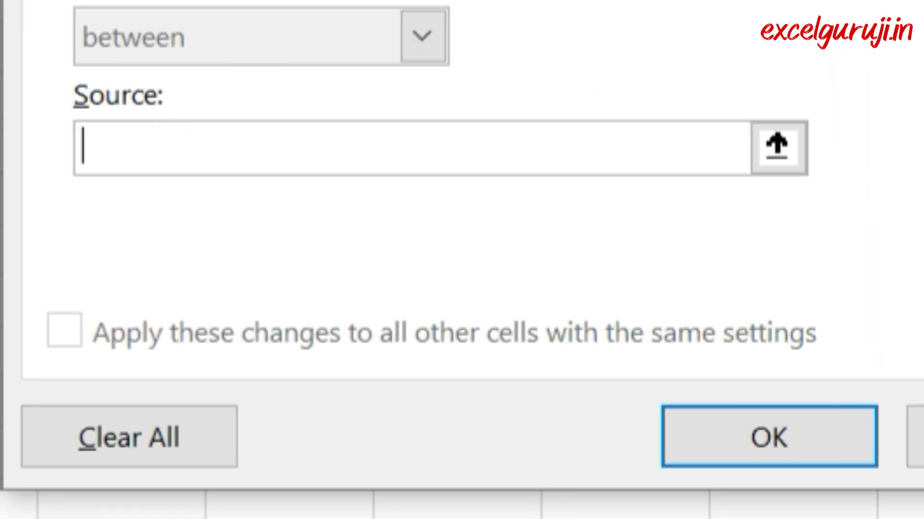
text(Yes,)
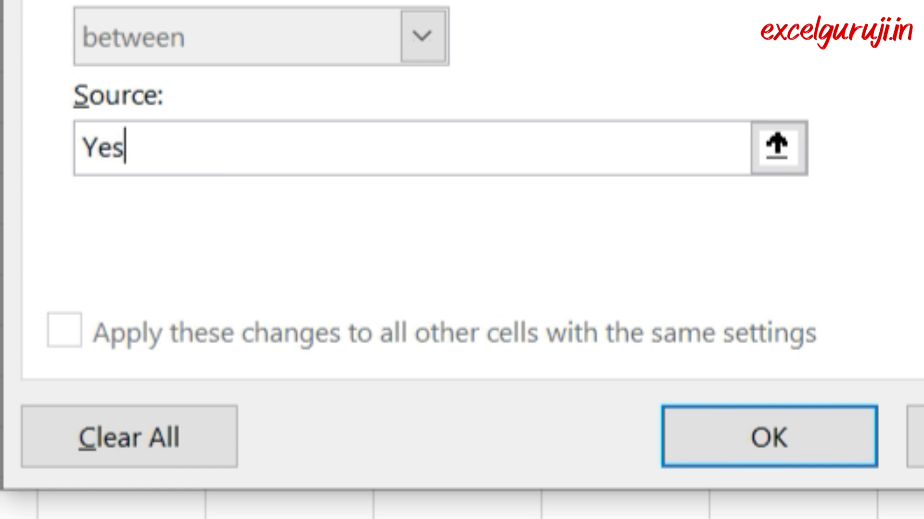
text(No)
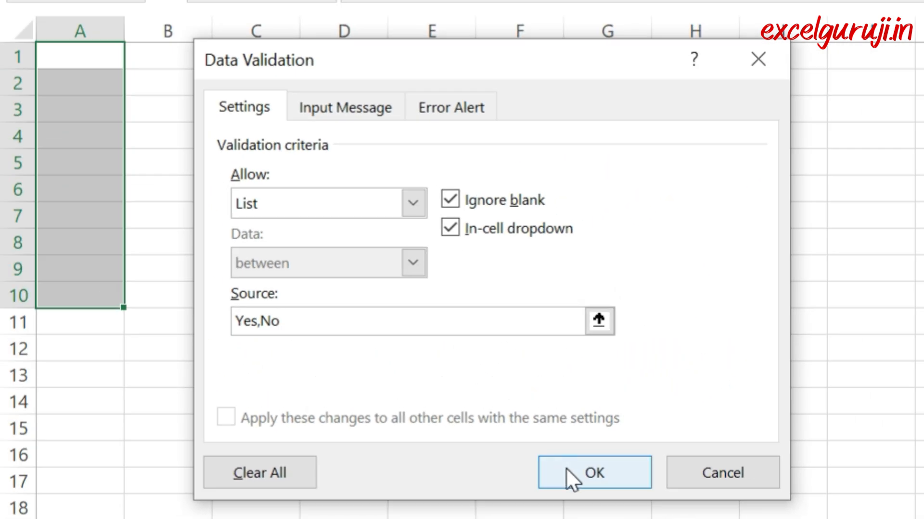
click(566, 469)
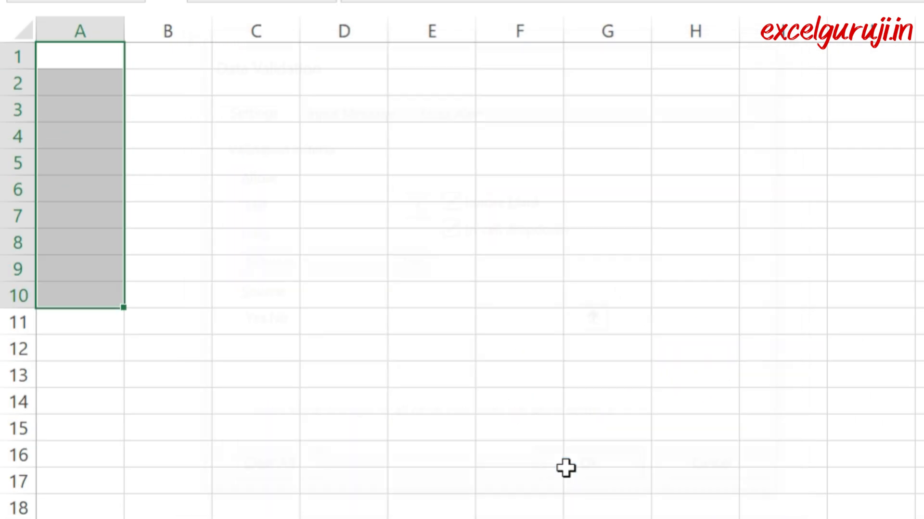
click(390, 309)
Step: Fill cells from the new drop-down list: Yes in A1, No in A3 and Yes in A5
click(97, 57)
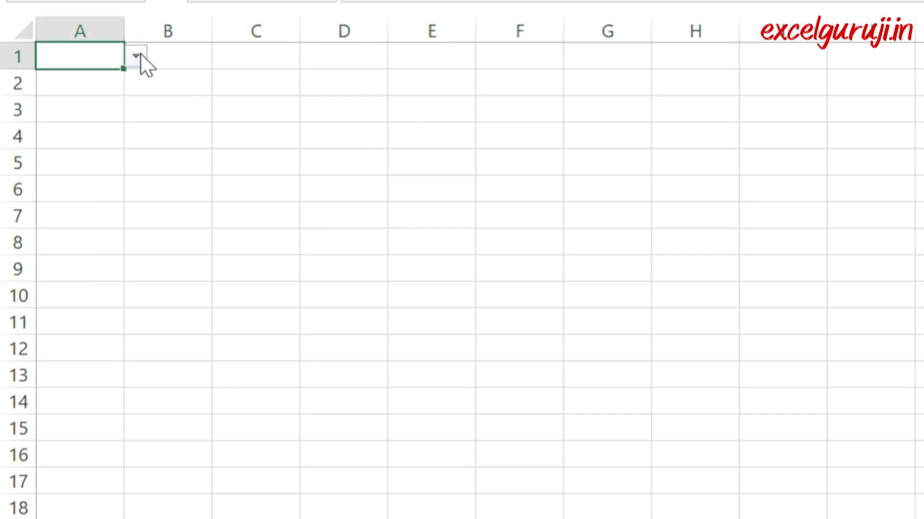
click(136, 57)
click(88, 80)
click(78, 117)
click(136, 109)
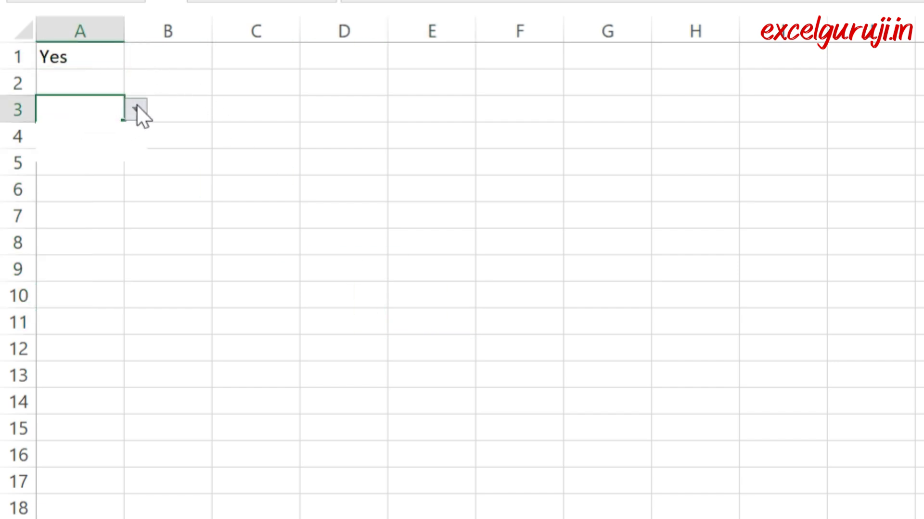
click(83, 162)
click(76, 161)
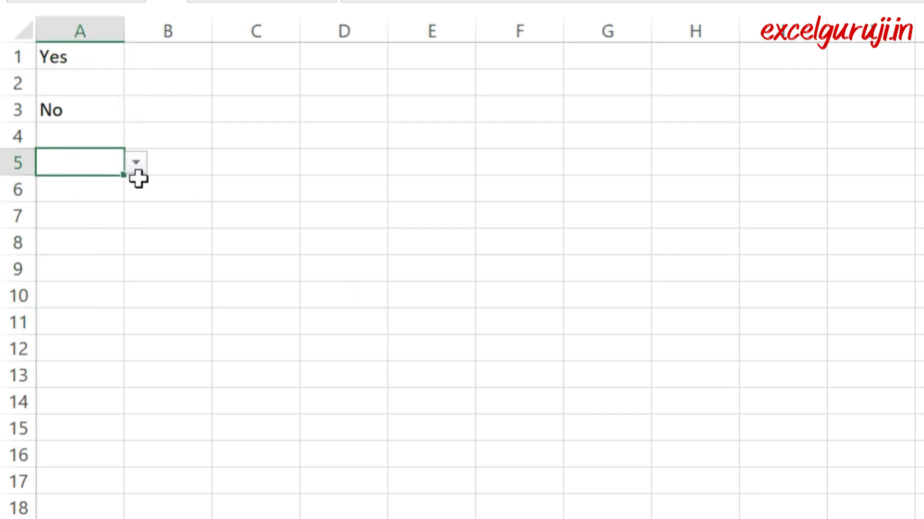
click(136, 163)
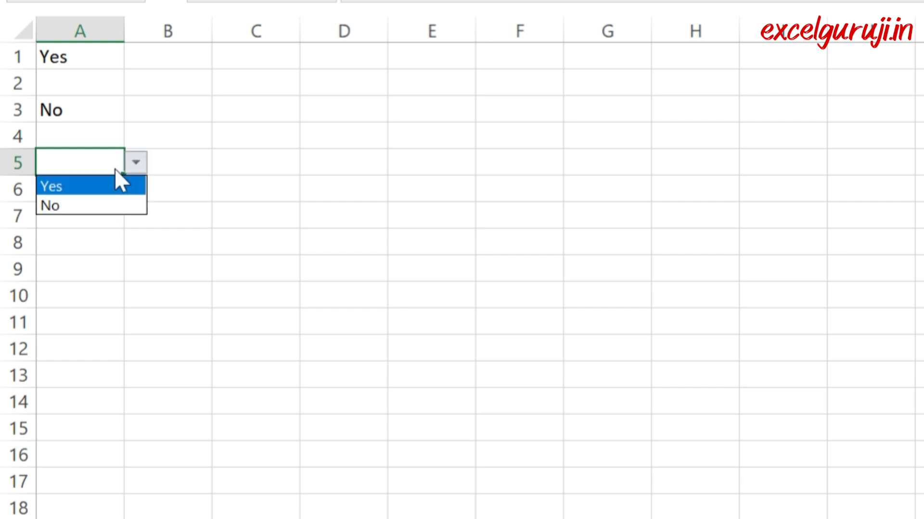
click(81, 187)
click(660, 207)
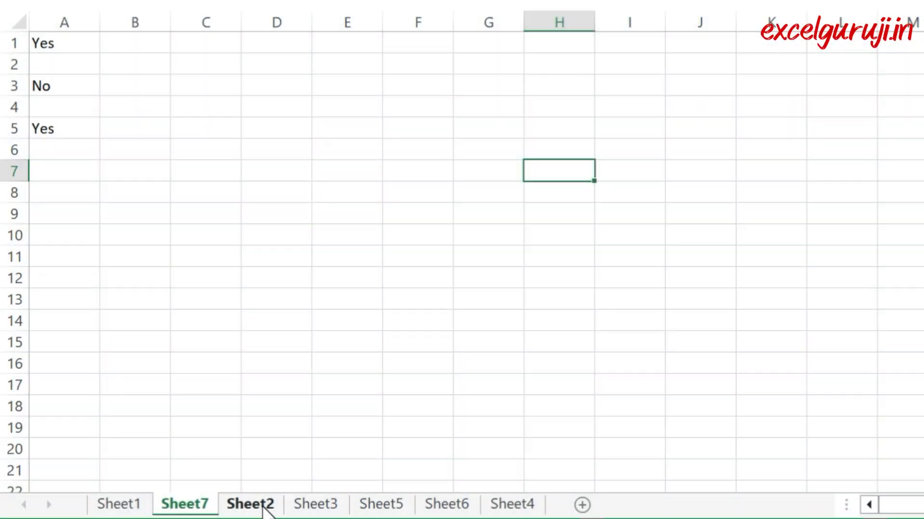
Step: On Sheet2, start a data validation rule for the Day cells B2:B11 that allows only values from a List
click(250, 504)
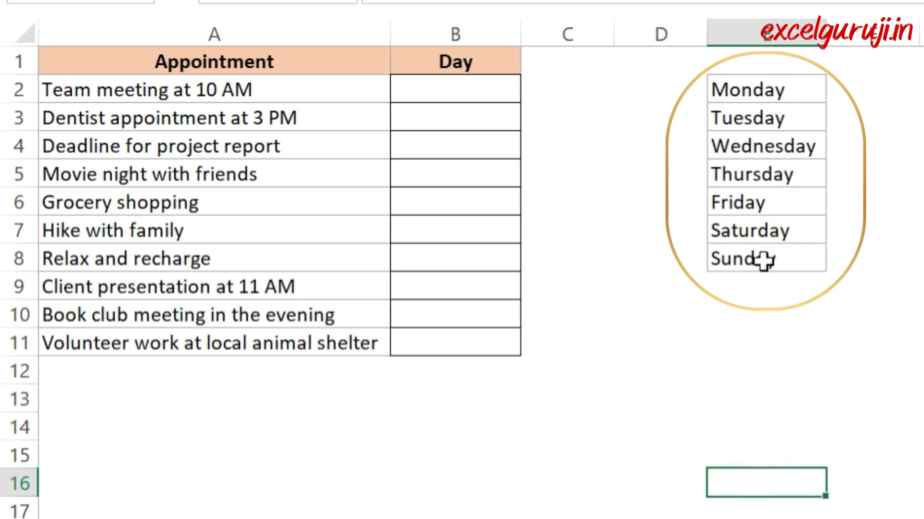
click(465, 91)
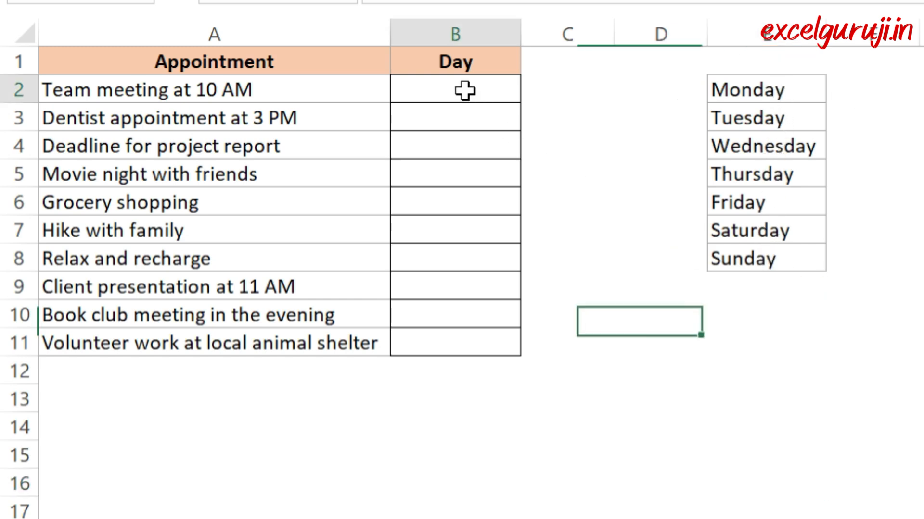
drag(465, 91, 447, 343)
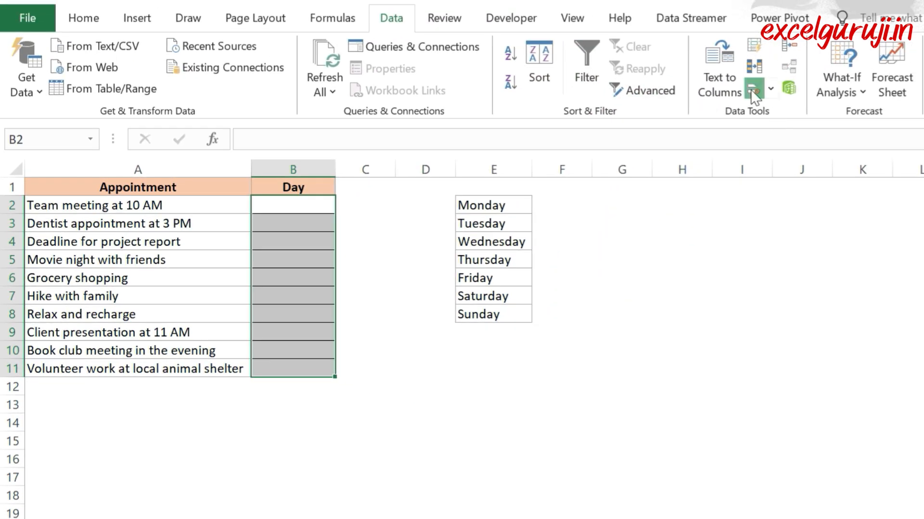
click(753, 88)
drag(631, 244, 725, 194)
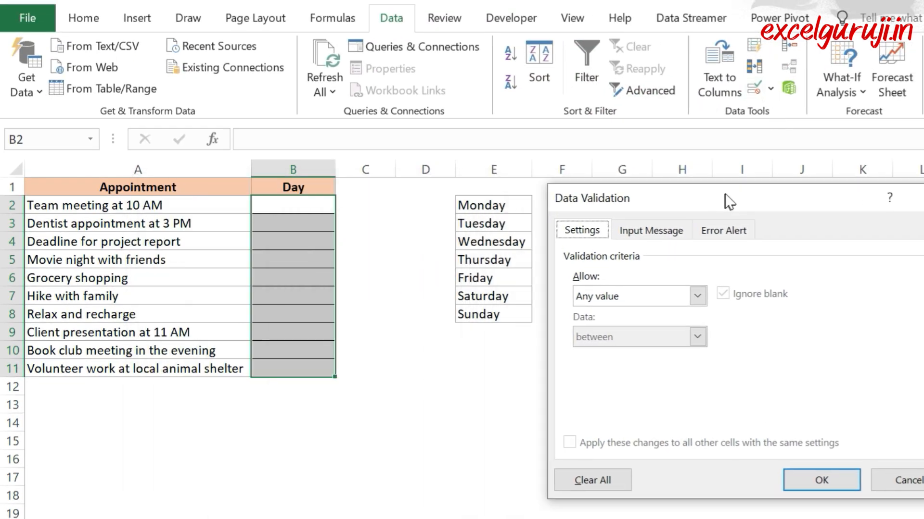
click(649, 299)
click(623, 353)
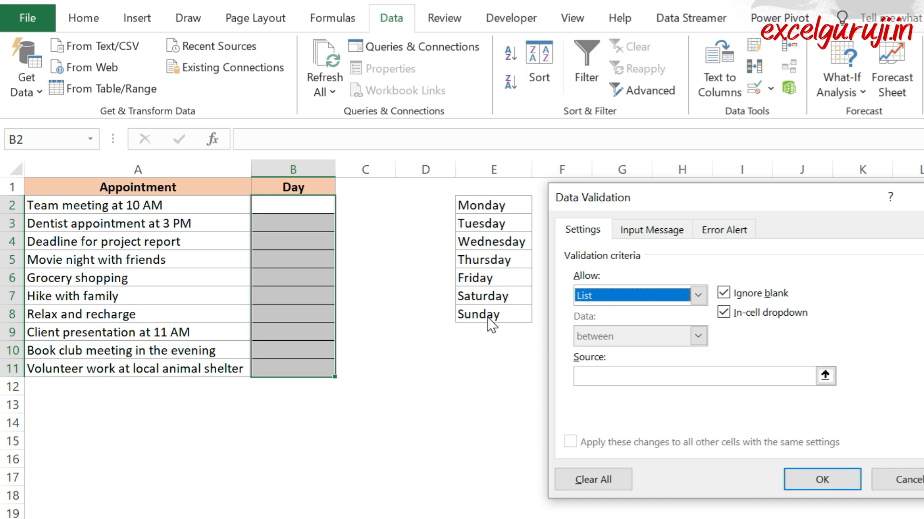
Step: Set the validation list's source to the weekday range =$E$2:$E$8 and apply the rule
click(585, 376)
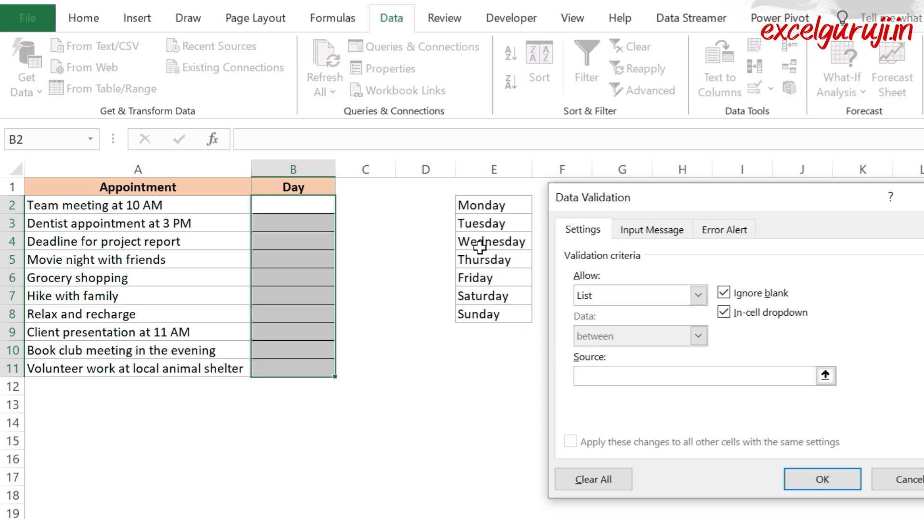
drag(478, 206, 486, 314)
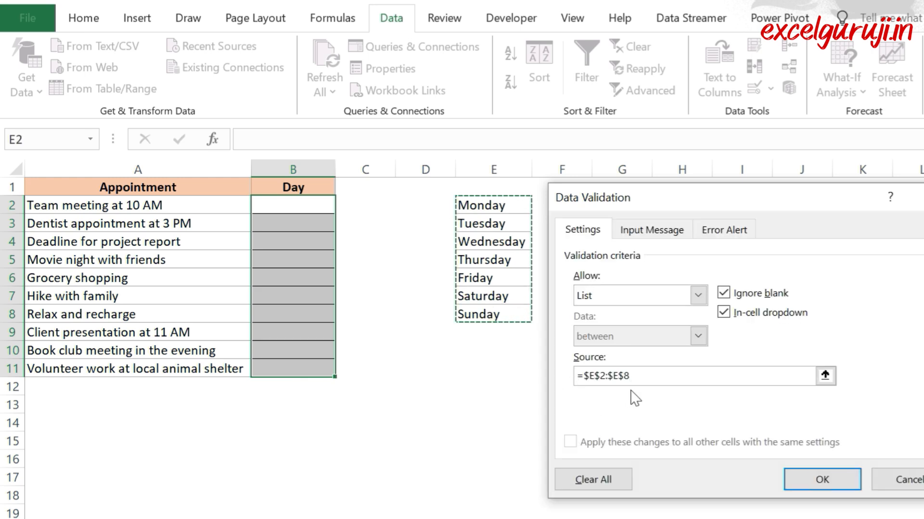
click(801, 476)
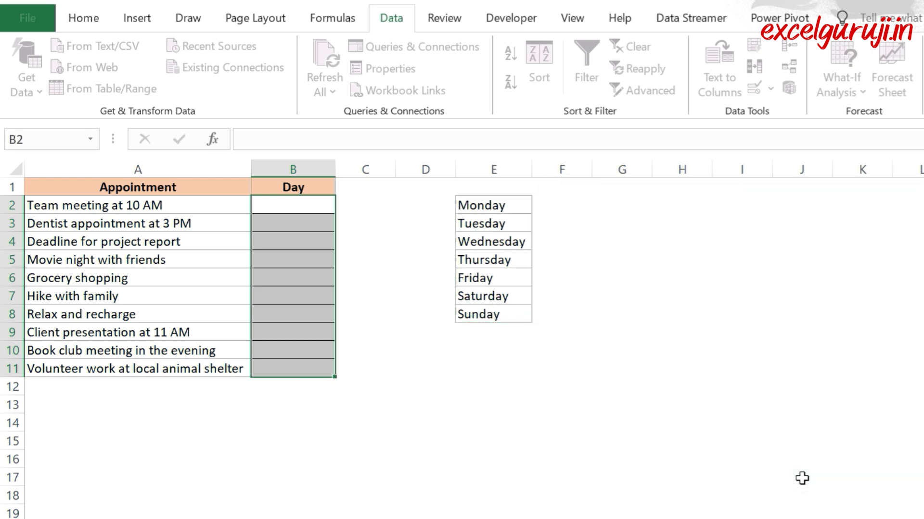
Step: Fill the Day column from its drop-down lists: Tuesday in B2 and B3, Thursday in B4, and a day in B5
click(342, 202)
click(342, 233)
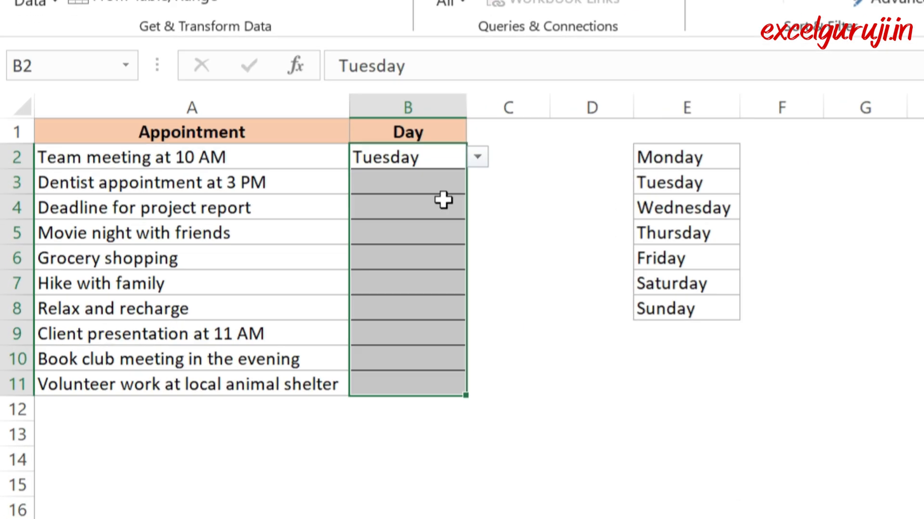
click(440, 185)
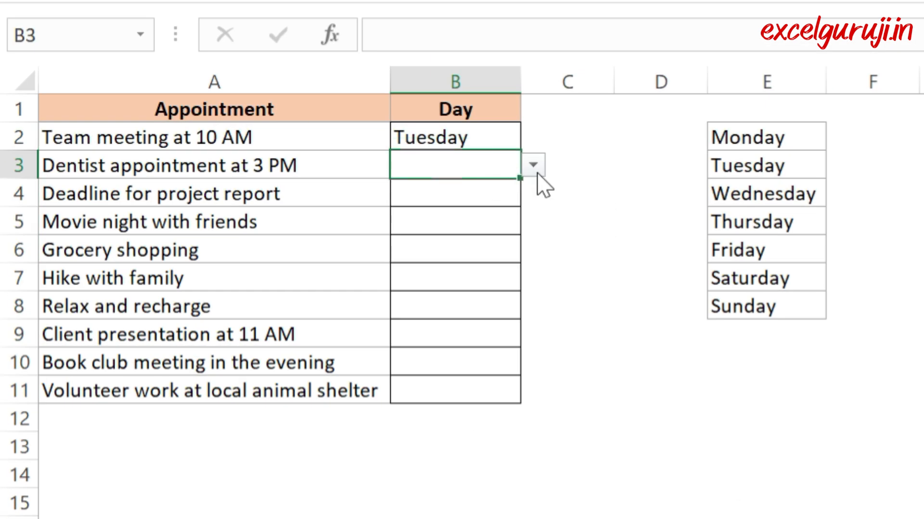
click(477, 182)
click(452, 221)
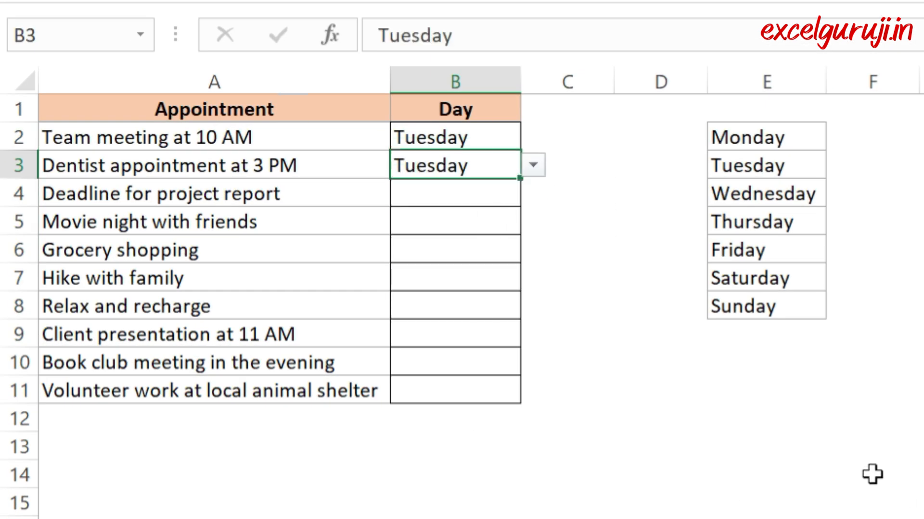
click(504, 197)
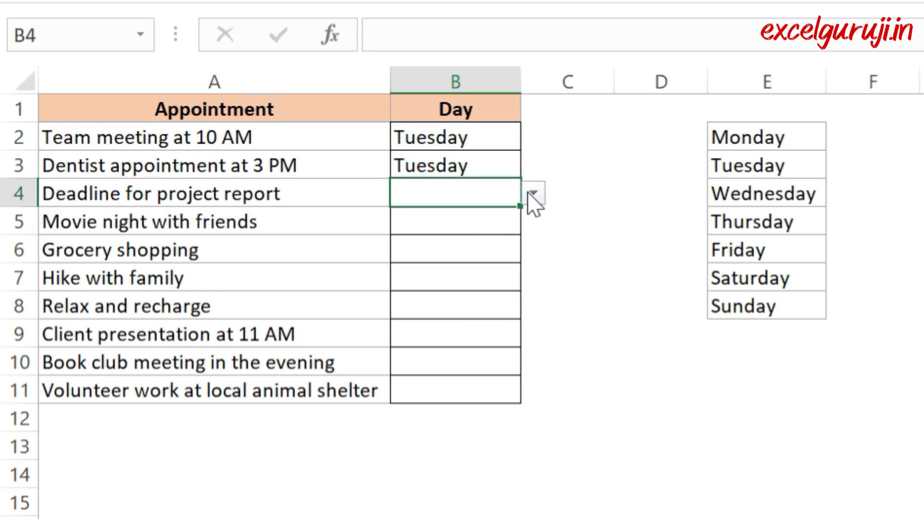
click(533, 193)
click(458, 289)
click(505, 224)
click(533, 221)
click(481, 331)
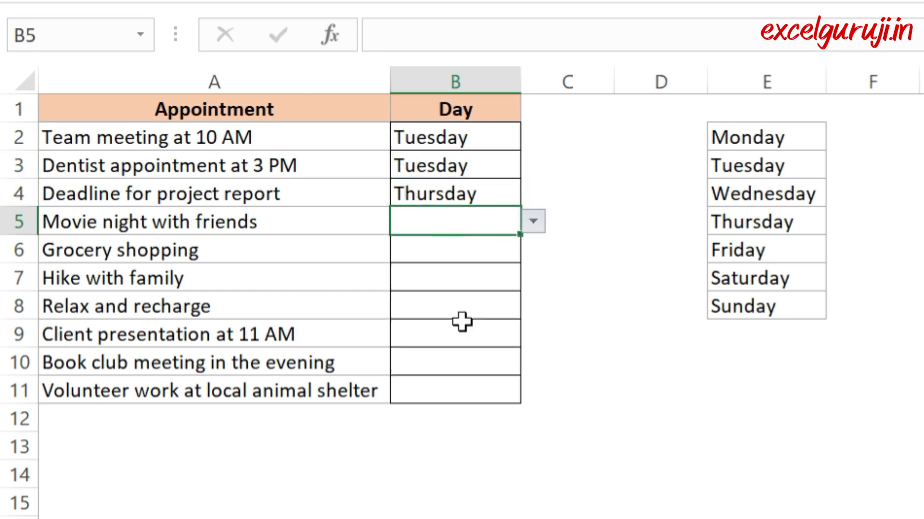
click(726, 421)
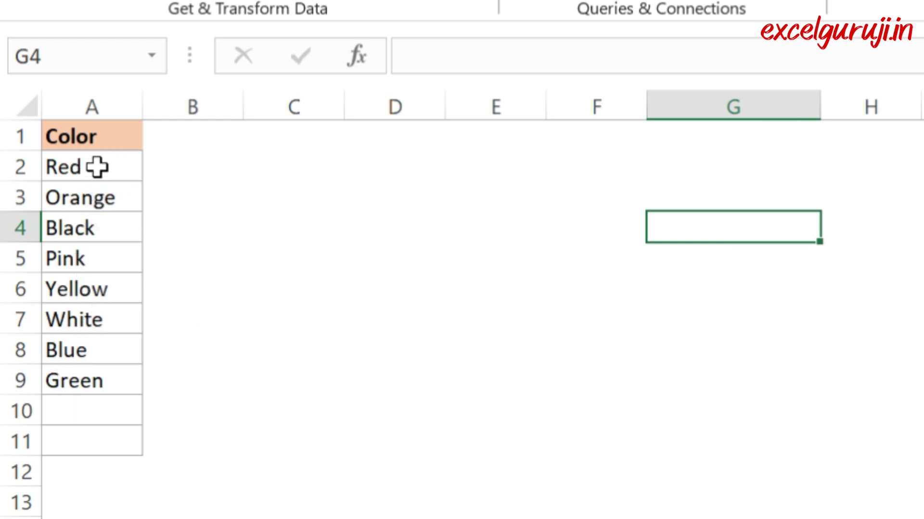
Step: Name the range A2:A9 color and reselect those cells to check the name
drag(97, 167, 91, 371)
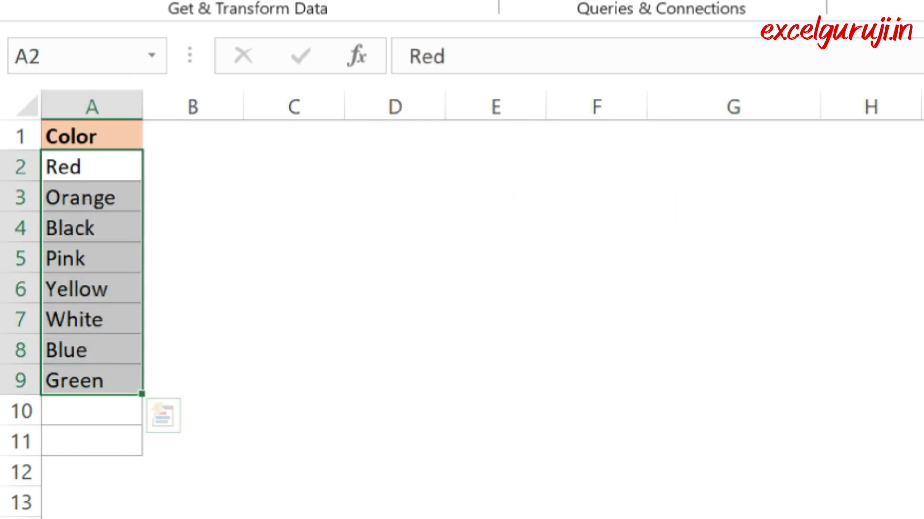
click(108, 56)
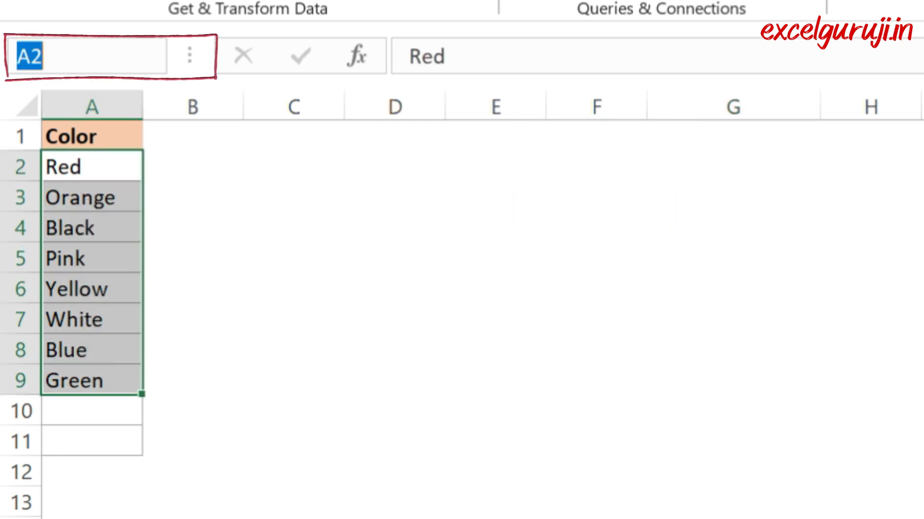
text(color)
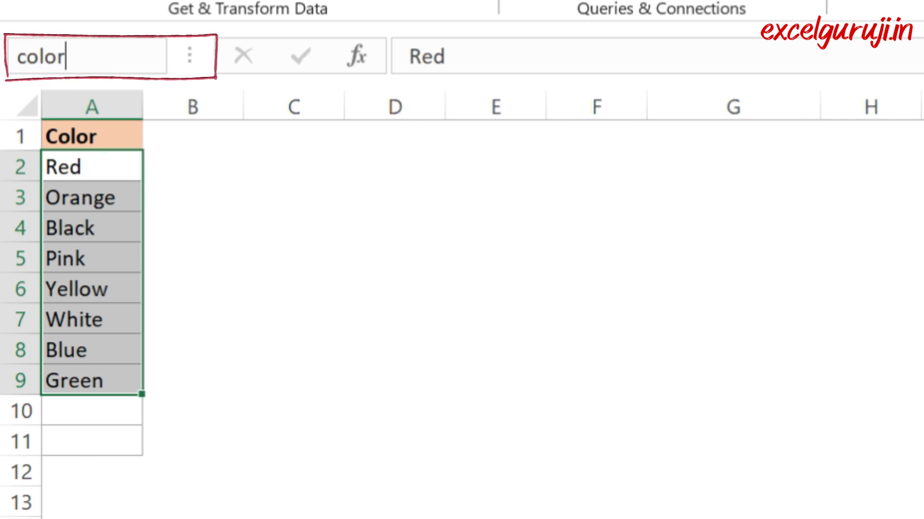
text(_)
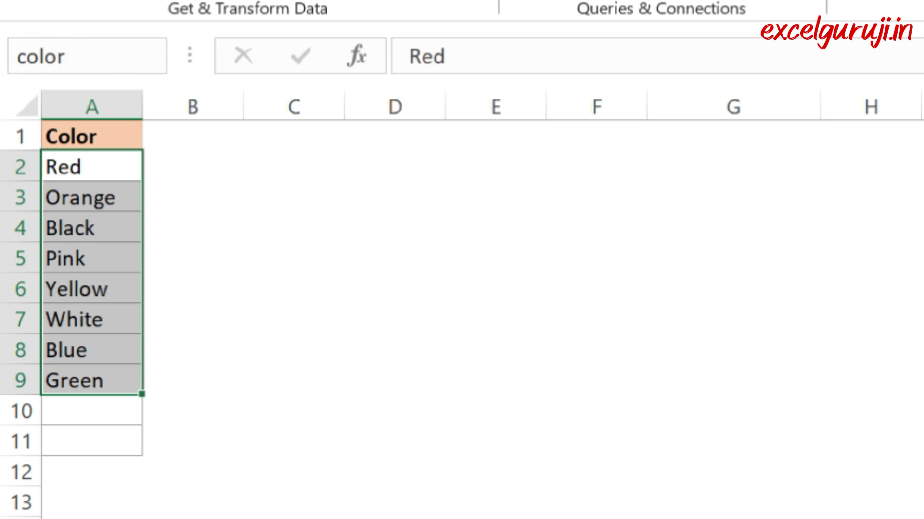
key(Return)
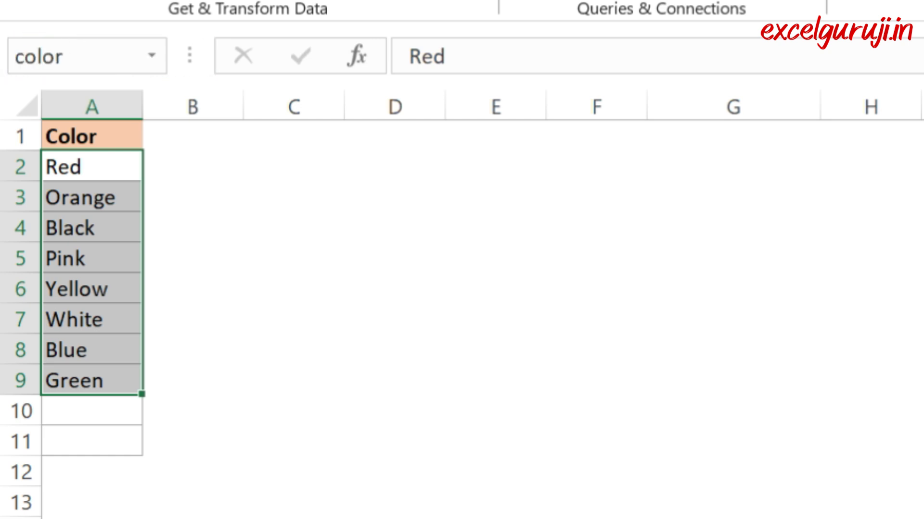
click(92, 412)
drag(61, 165, 72, 380)
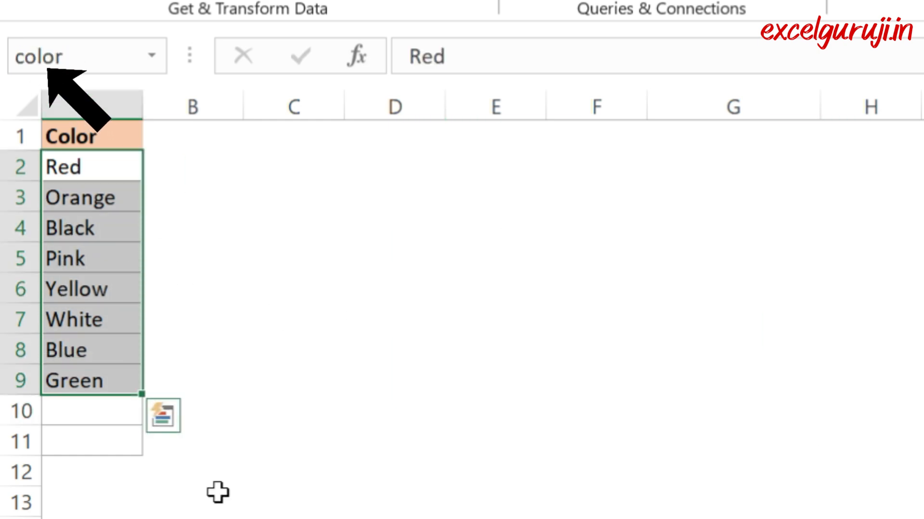
click(302, 290)
Step: Apply a data validation List to cells C1:C3 with the named range =color as its source
click(297, 143)
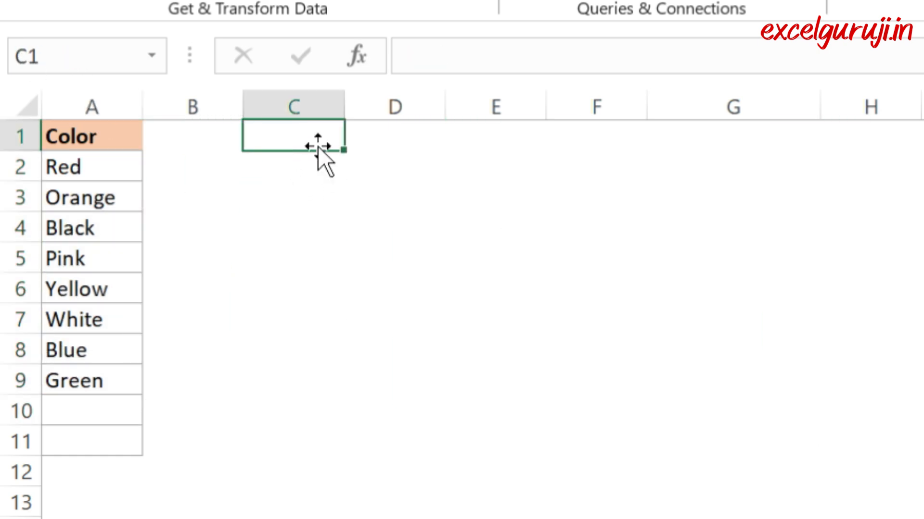
drag(306, 137, 288, 197)
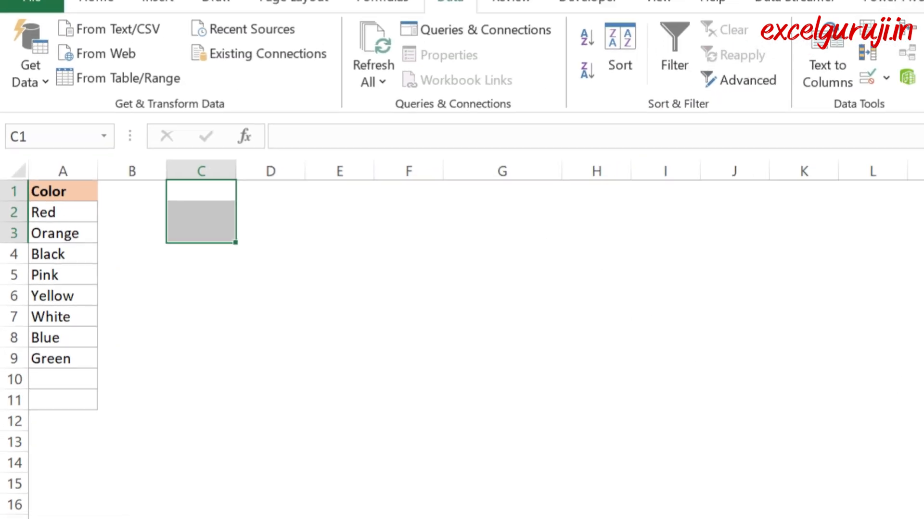
click(801, 96)
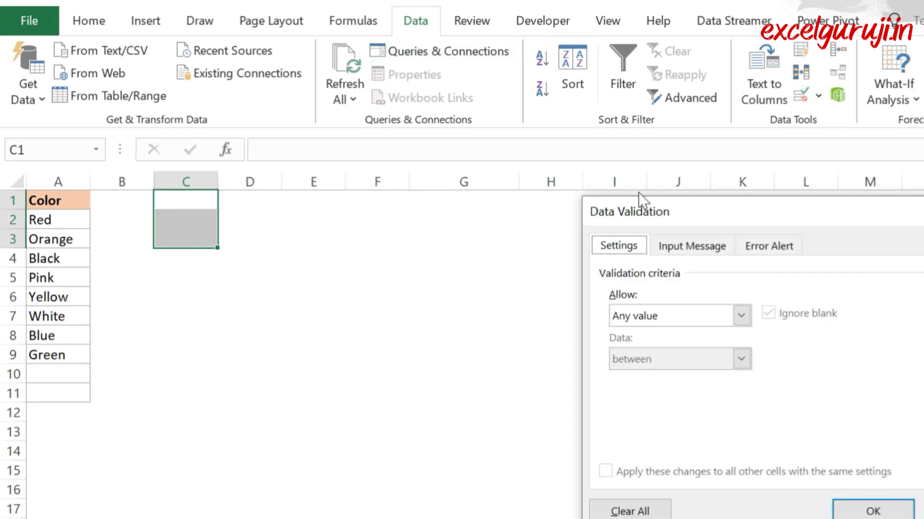
drag(639, 192, 328, 187)
click(359, 300)
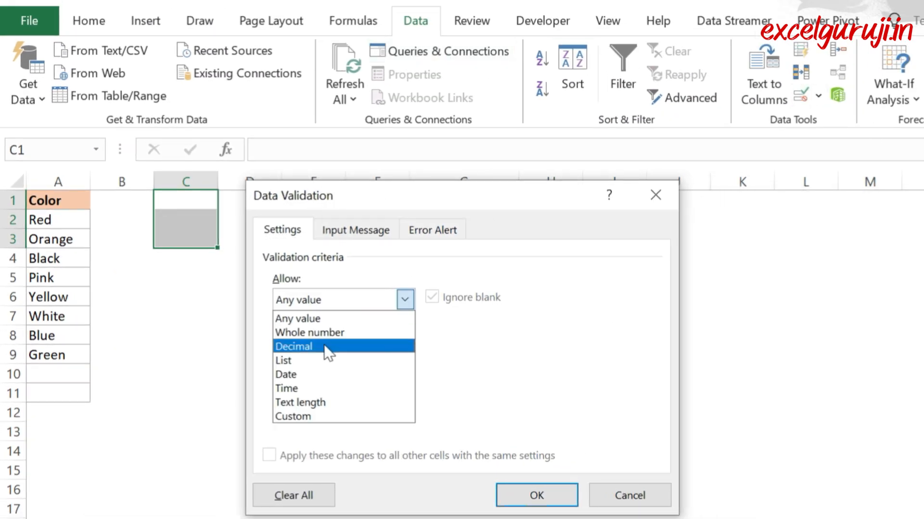
click(319, 360)
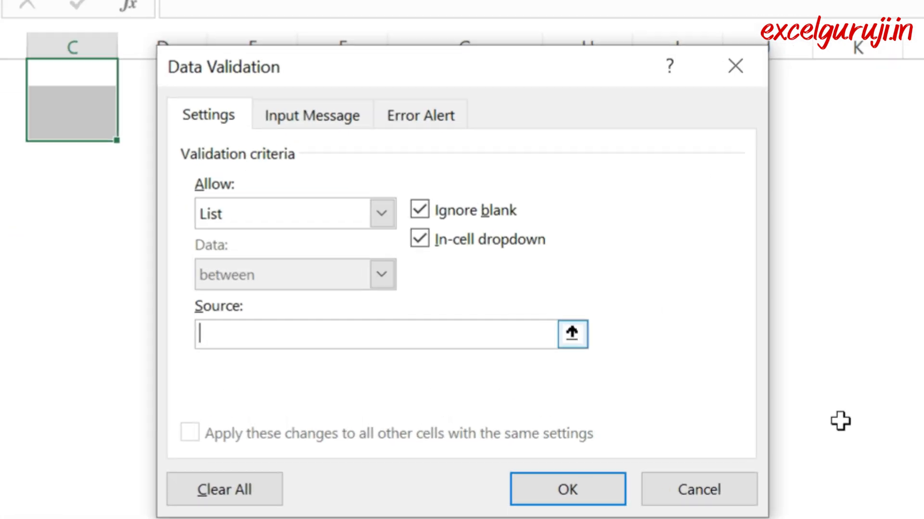
text(=color)
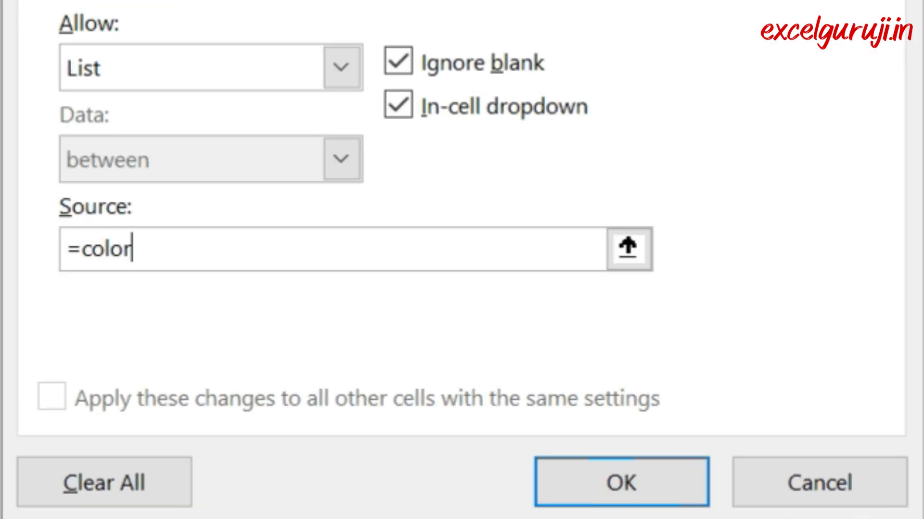
click(634, 483)
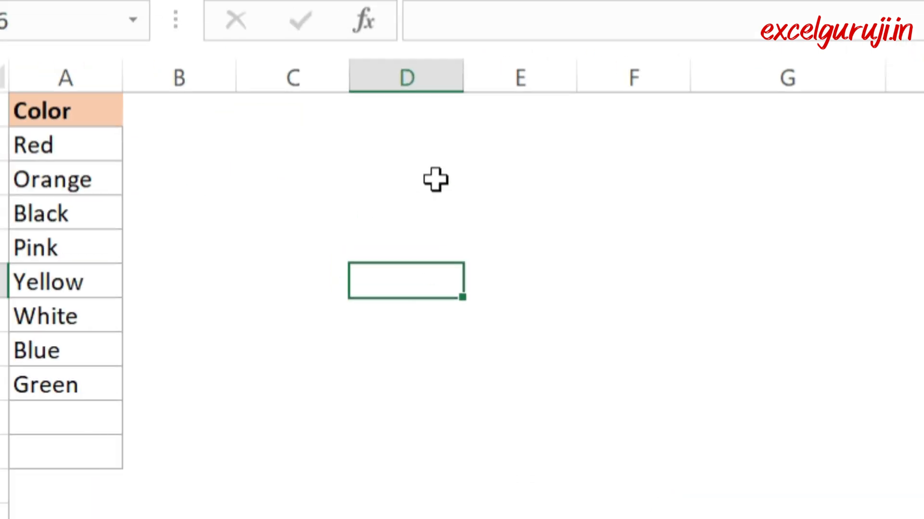
Step: Fill cells from the color drop-down list: Pink in C1 and Orange in C2
click(296, 104)
click(366, 111)
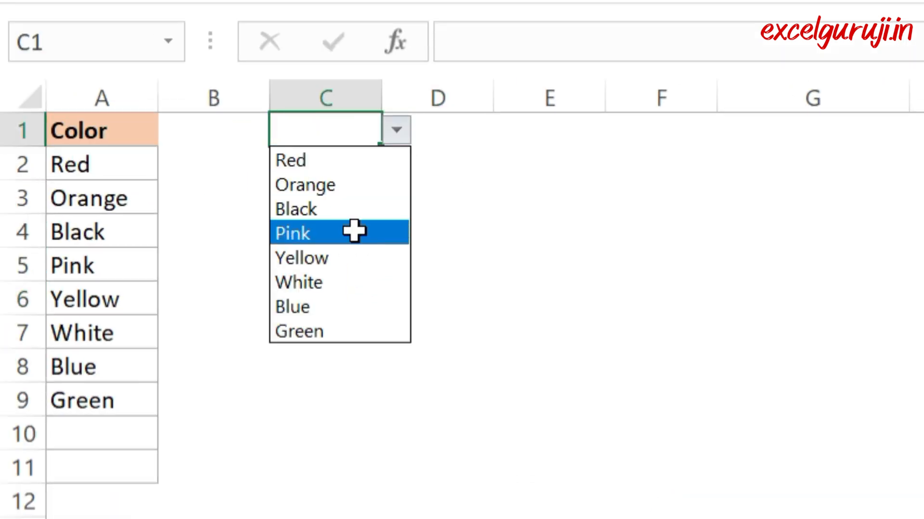
click(354, 232)
click(334, 166)
click(397, 164)
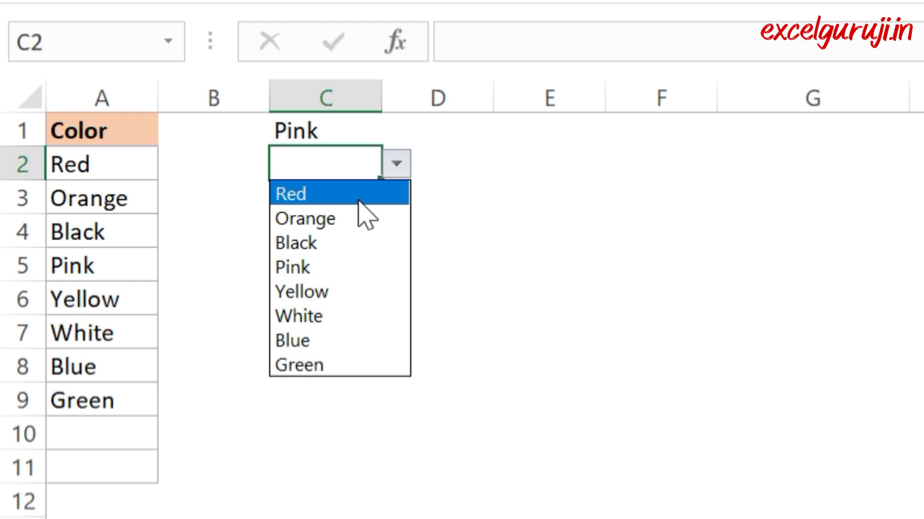
click(350, 219)
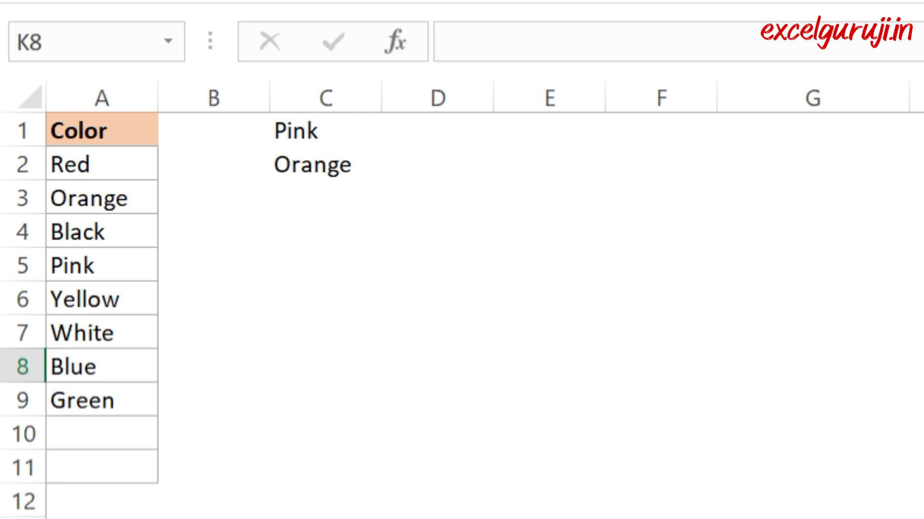
Step: Review the colors offered by the drop-down list in C1 without choosing a new one
click(349, 137)
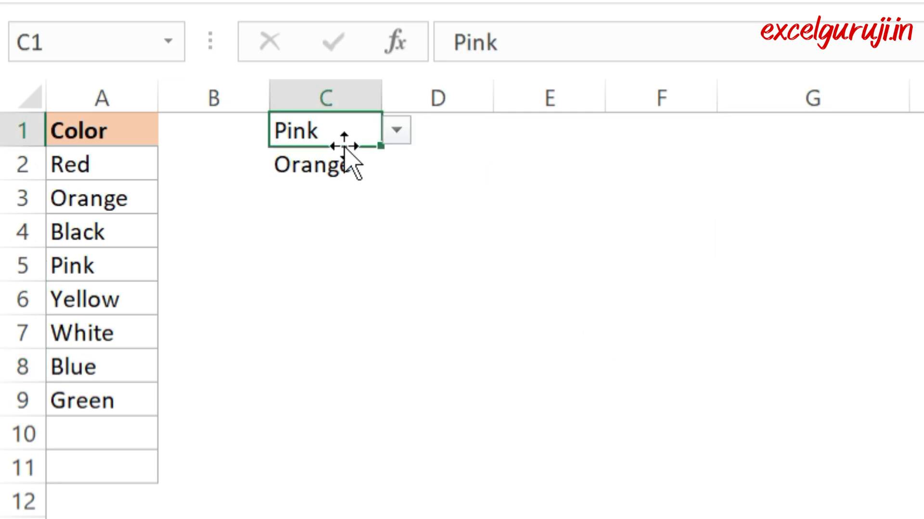
click(395, 130)
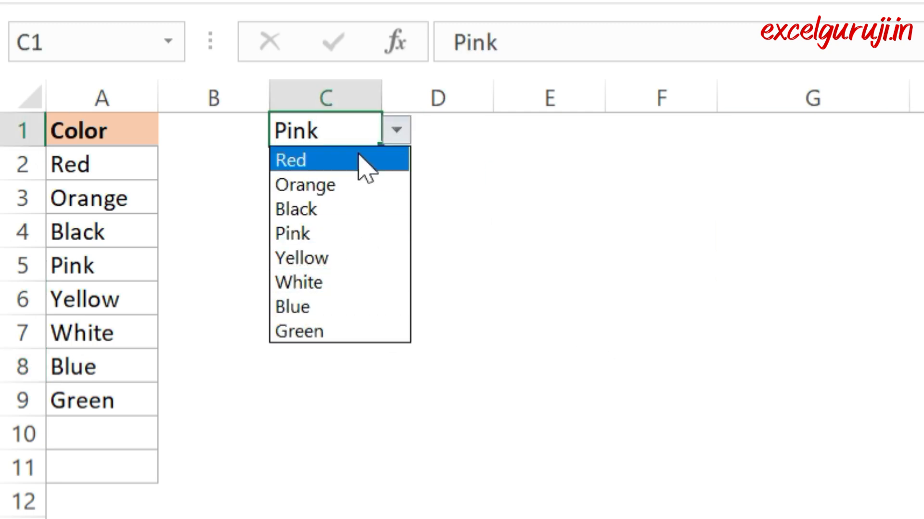
click(698, 182)
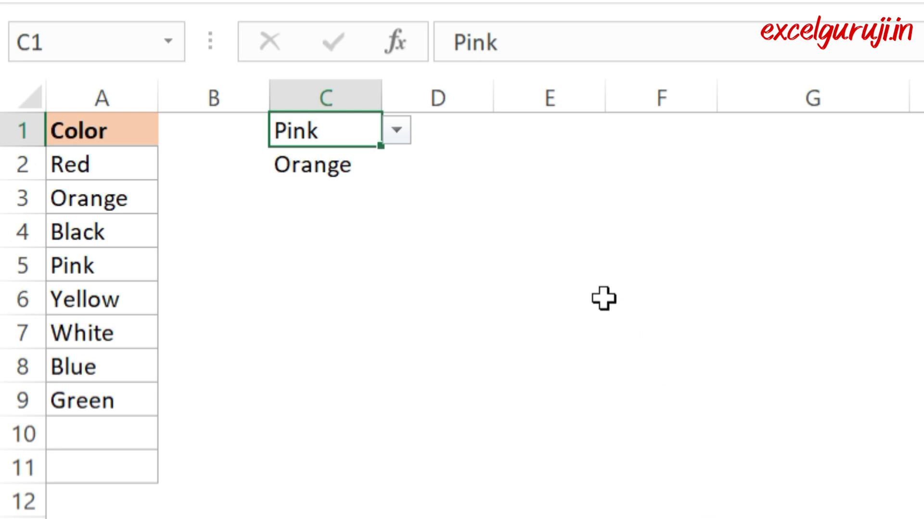
Step: Start a data validation rule on cells E1:E4 that allows only values from a List
click(542, 134)
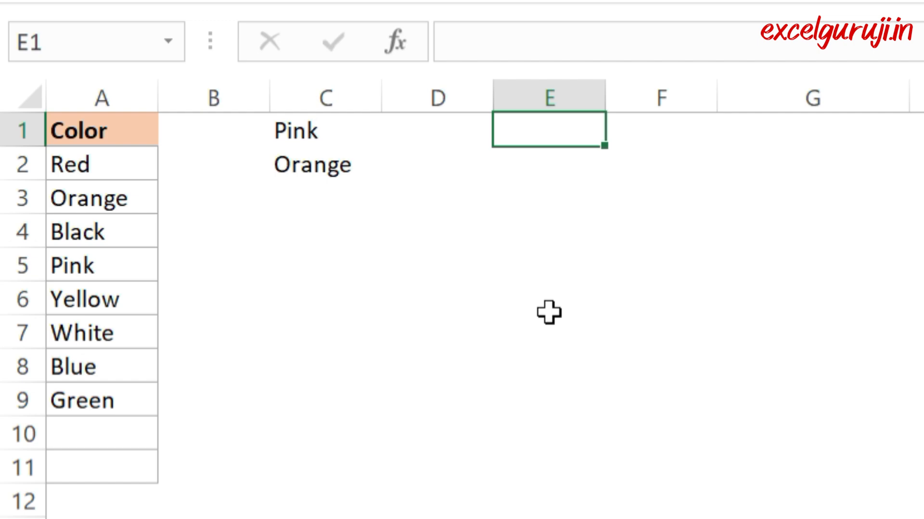
drag(553, 129, 542, 240)
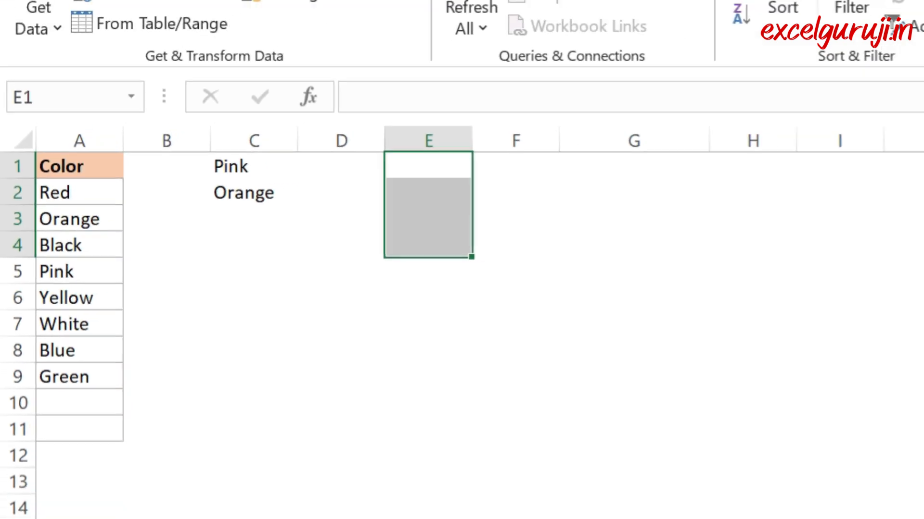
click(842, 85)
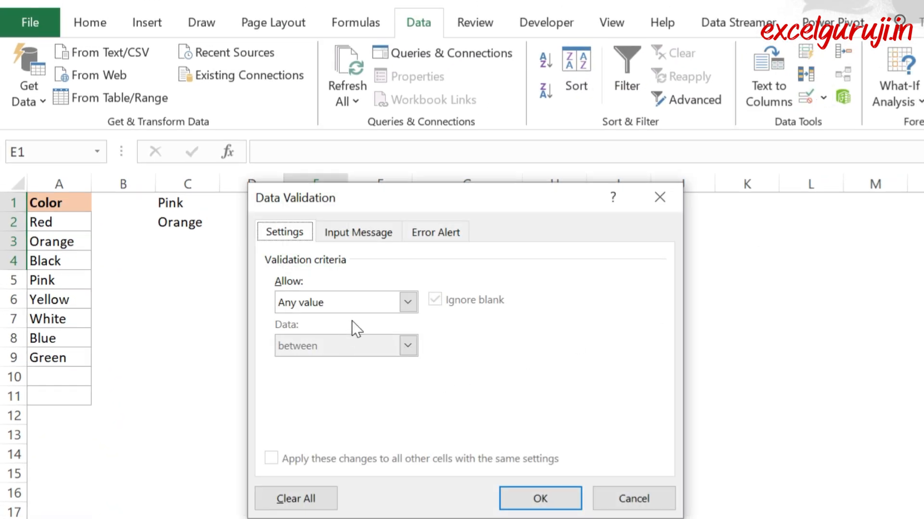
click(366, 303)
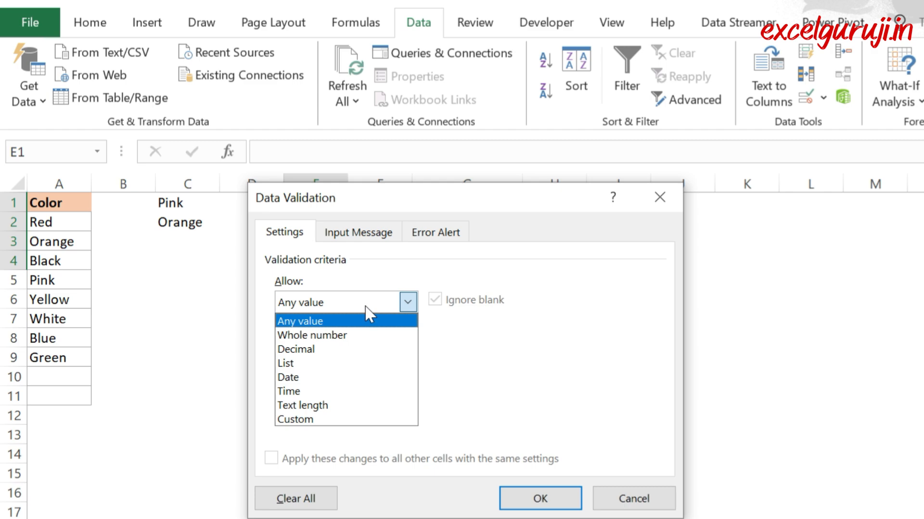
click(331, 359)
drag(461, 205, 575, 195)
Step: Set the list source for E1:E4 to =offset($A$2:$A$20,0,0,counta($A$2:$A$20)) and apply the data validation
click(512, 388)
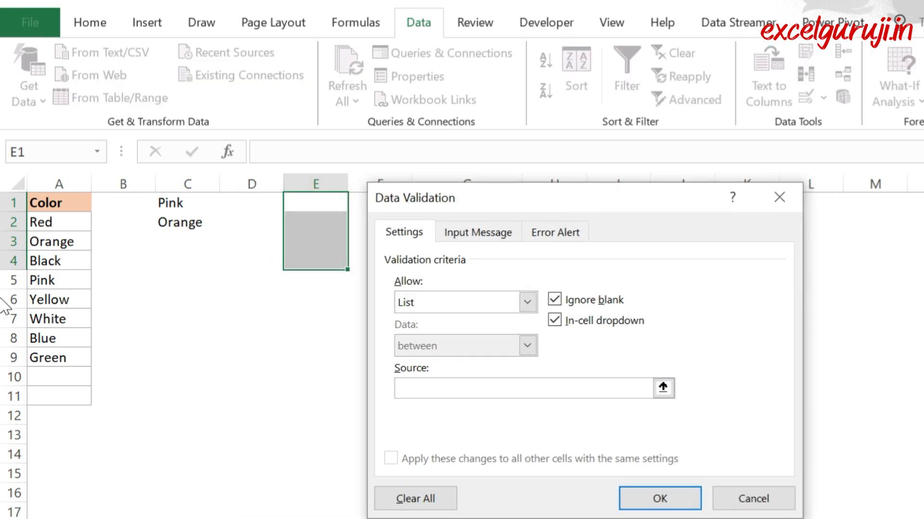
text(=off)
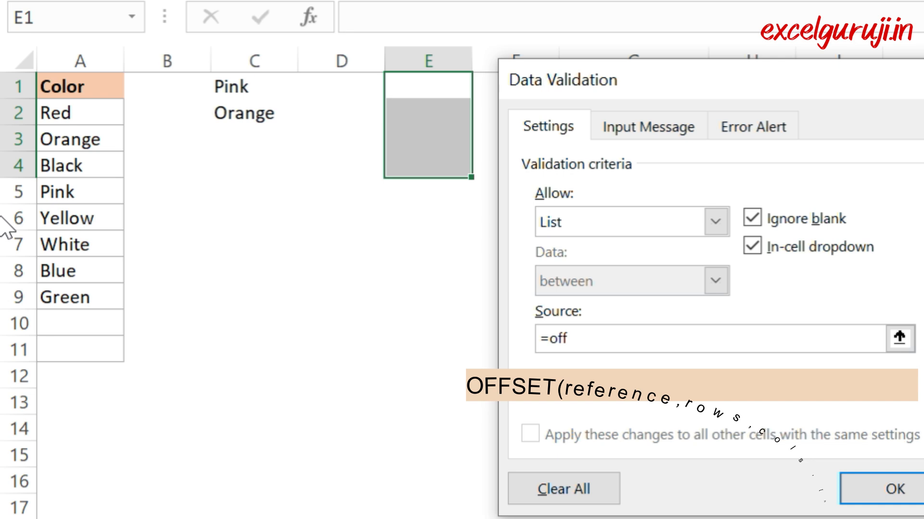
text(set()
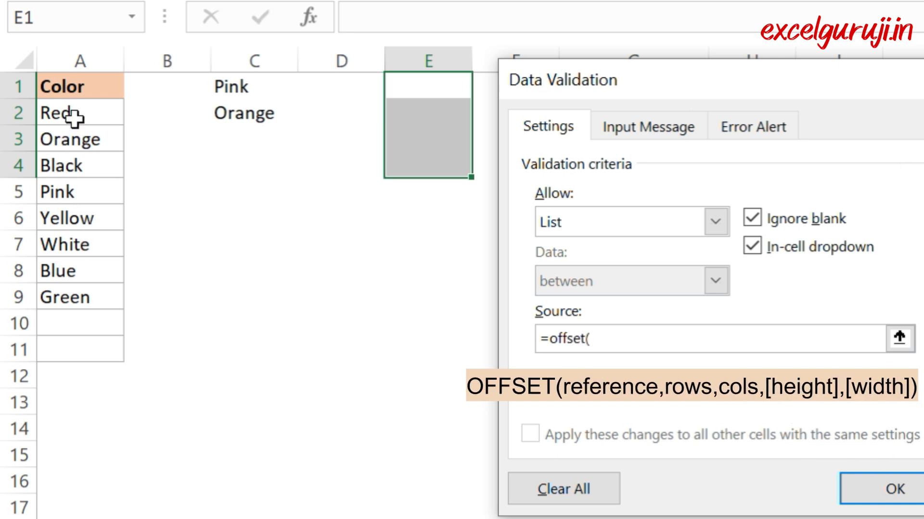
drag(72, 117, 55, 518)
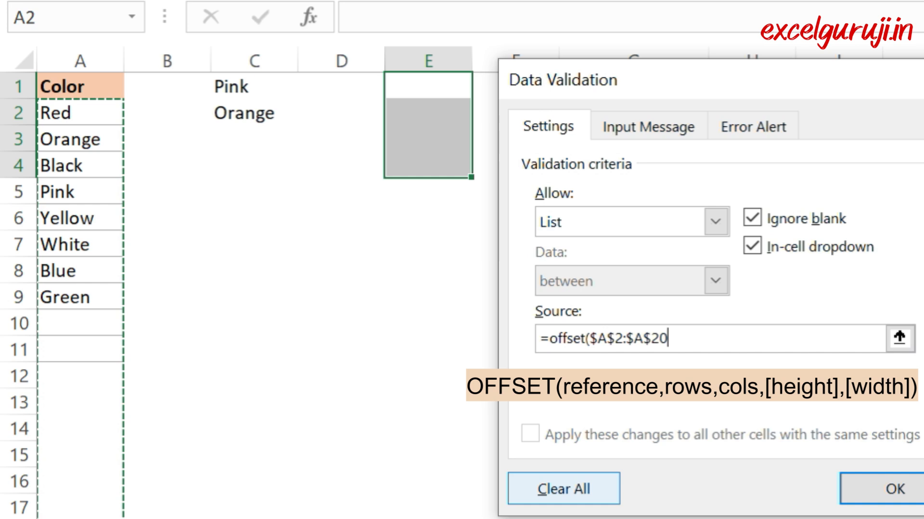
text(,0,0,)
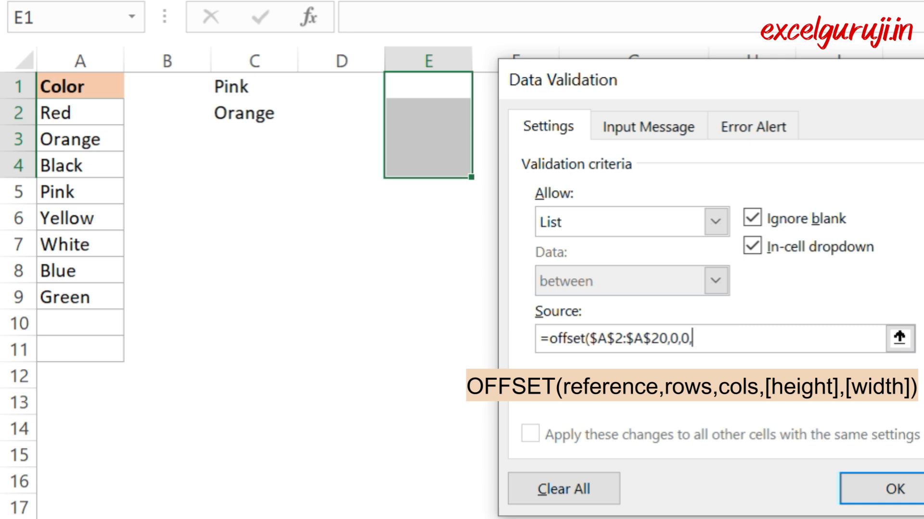
text(counta)
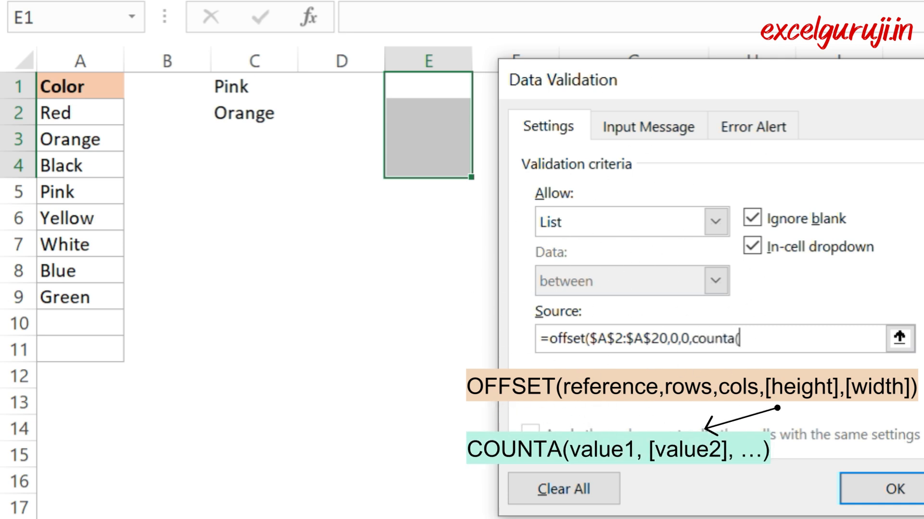
text(()
drag(90, 123, 79, 518)
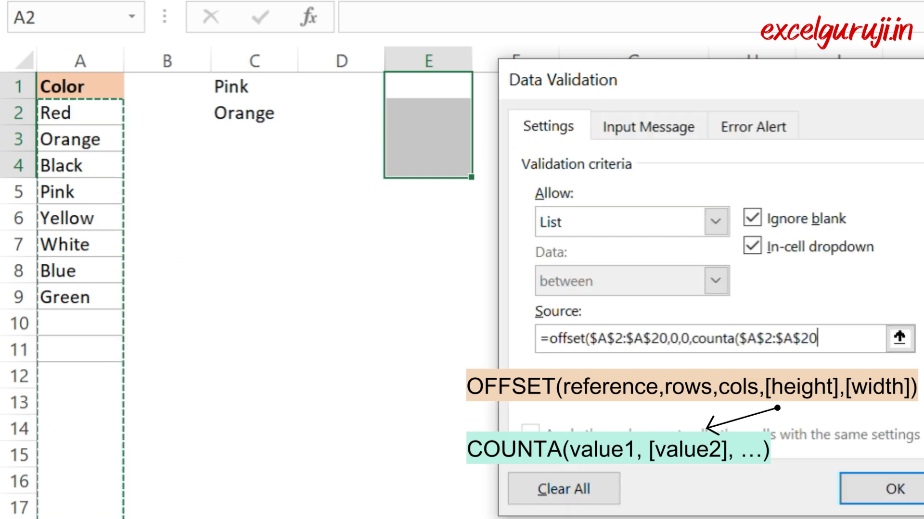
text()))
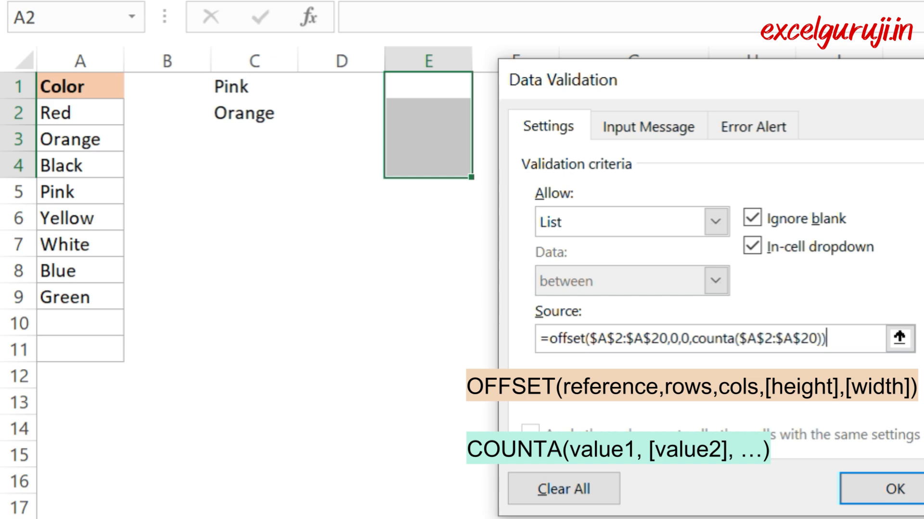
click(895, 489)
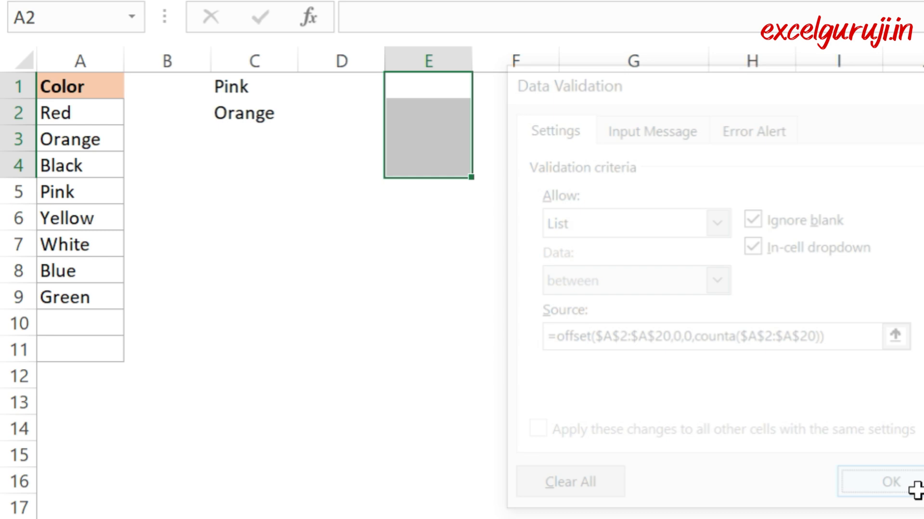
Step: Review the colors offered by the drop-down list in cell E1
click(679, 253)
click(462, 88)
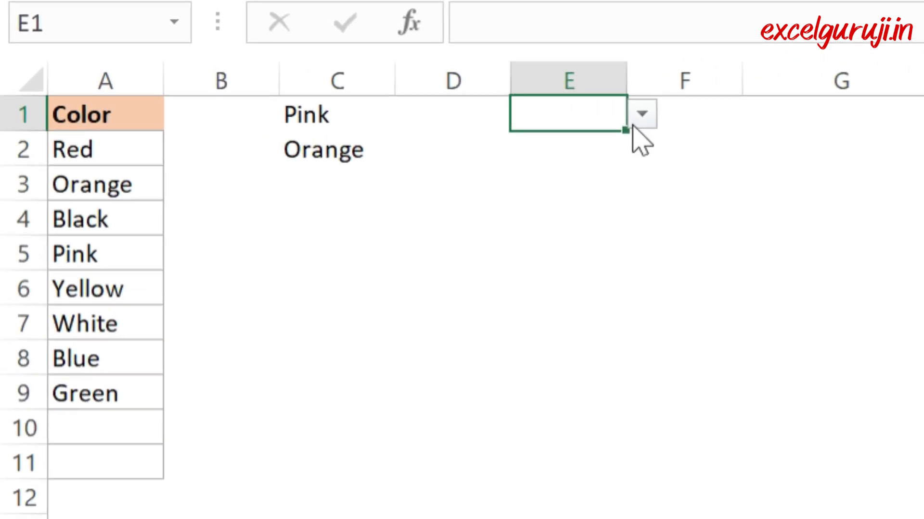
click(483, 87)
Step: Extend the color list with the test entries xxx in A10 and yyy in A11
click(115, 428)
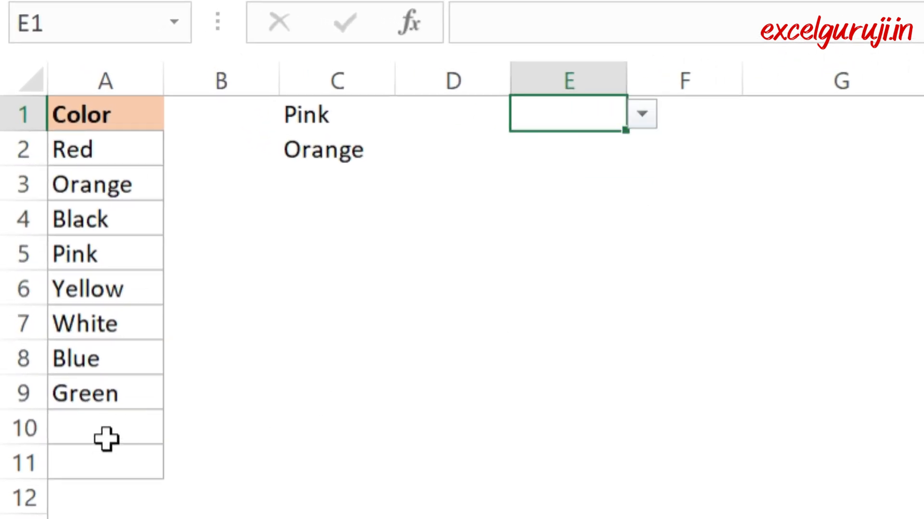
click(111, 429)
text(xxx)
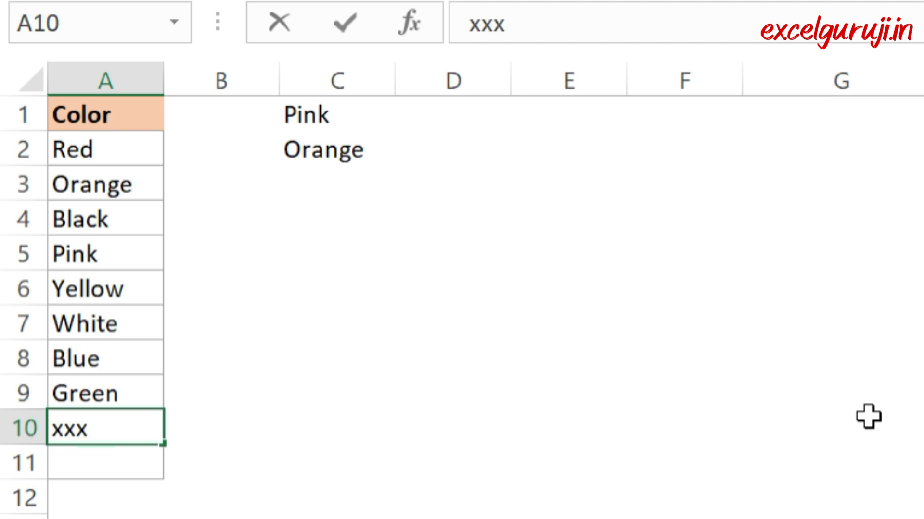
key(Return)
text(yyy)
key(Return)
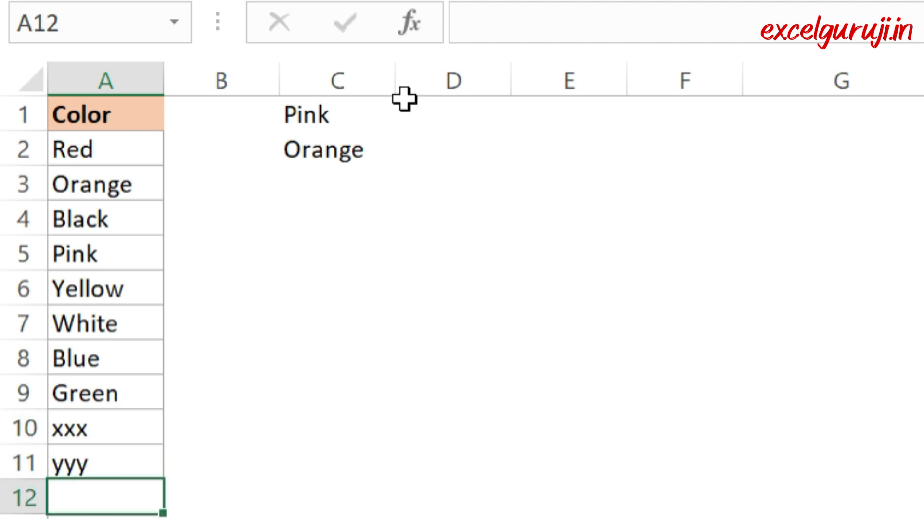
Step: Check the last entries of the drop-down list in E1 for the values added to the color column
click(560, 118)
click(641, 118)
drag(641, 247, 642, 340)
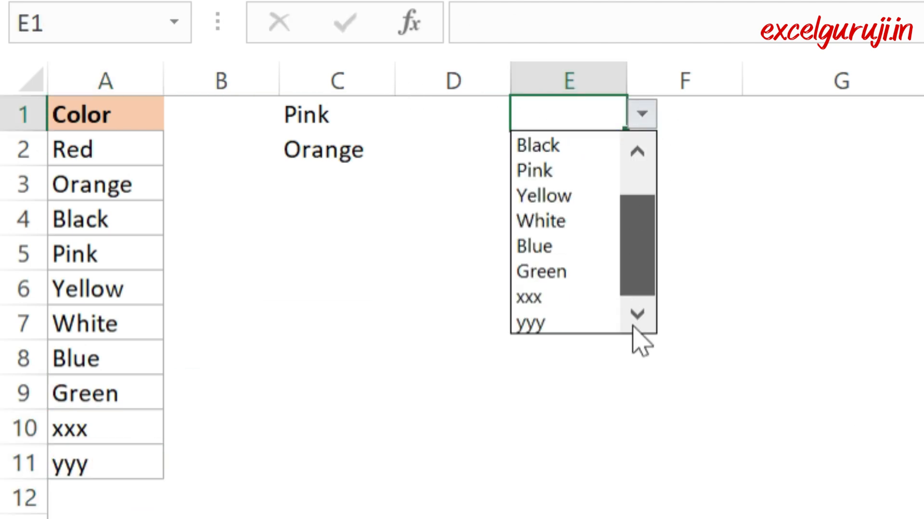
Step: Clear the contents of cells A6:A11 in the color list
click(216, 380)
drag(78, 293, 126, 474)
key(Delete)
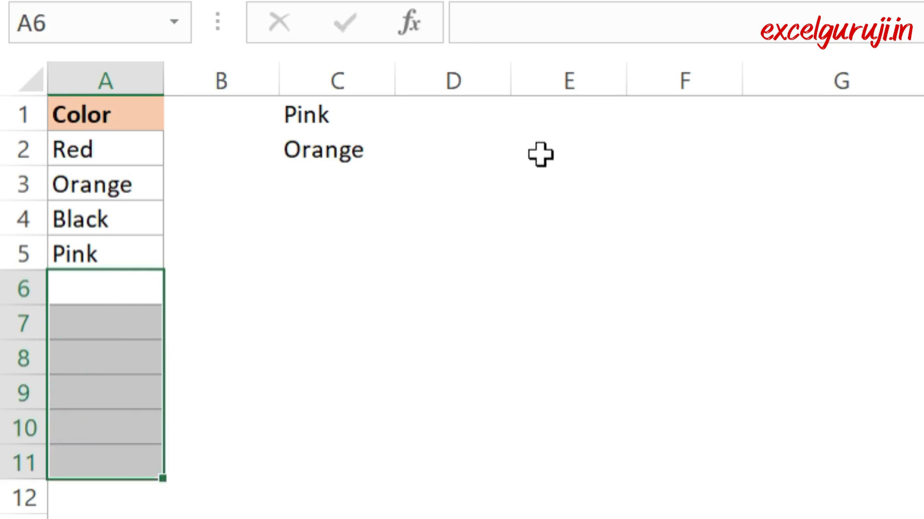
Step: Check the drop-down lists in E1 and E2 against the shortened color list without choosing a value
click(560, 135)
click(577, 113)
click(642, 114)
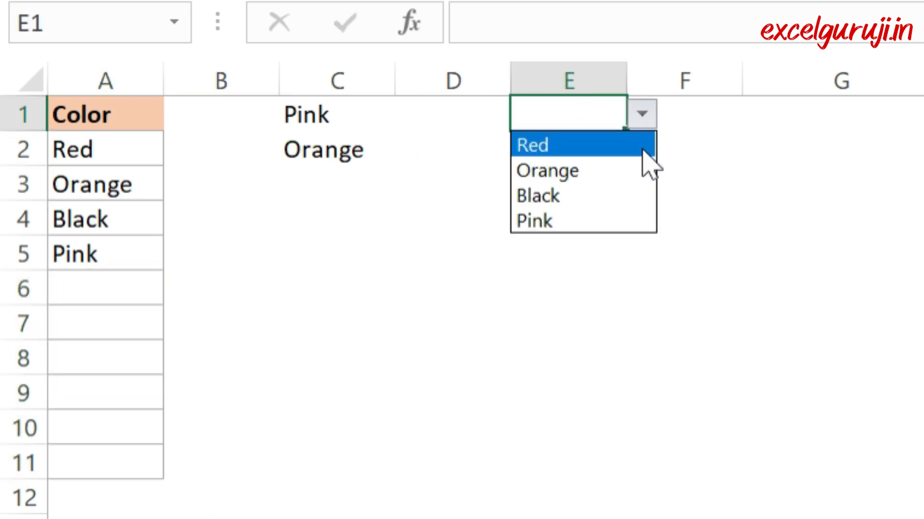
key(Escape)
click(612, 156)
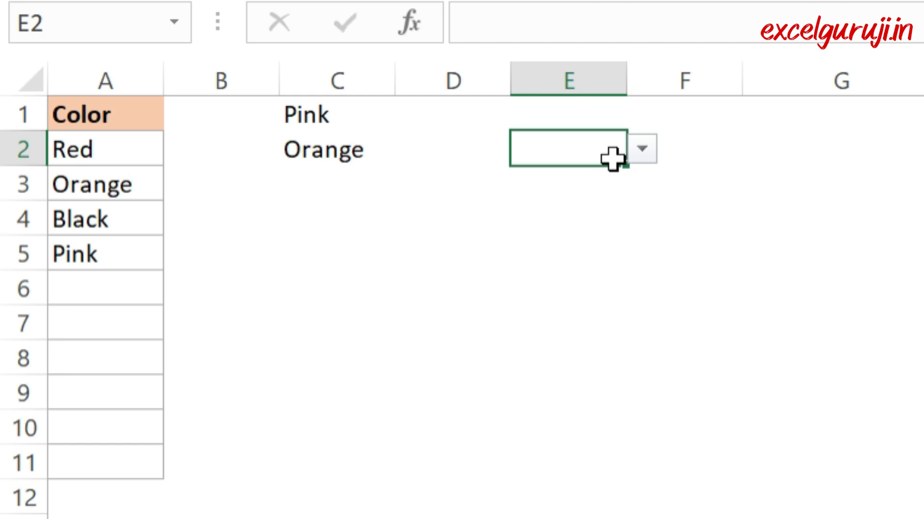
click(642, 148)
key(Escape)
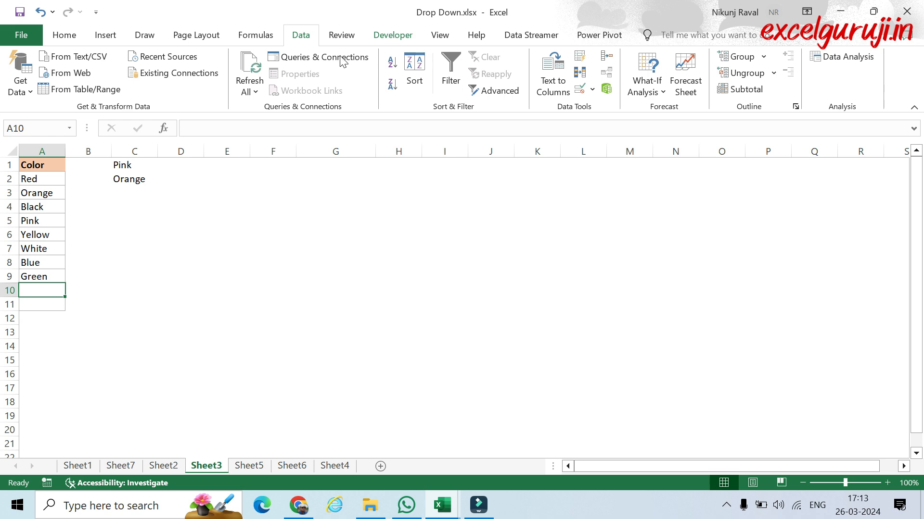
Step: Check in the ribbon customization options that Developer is enabled among the main tabs, and accept the options
click(21, 34)
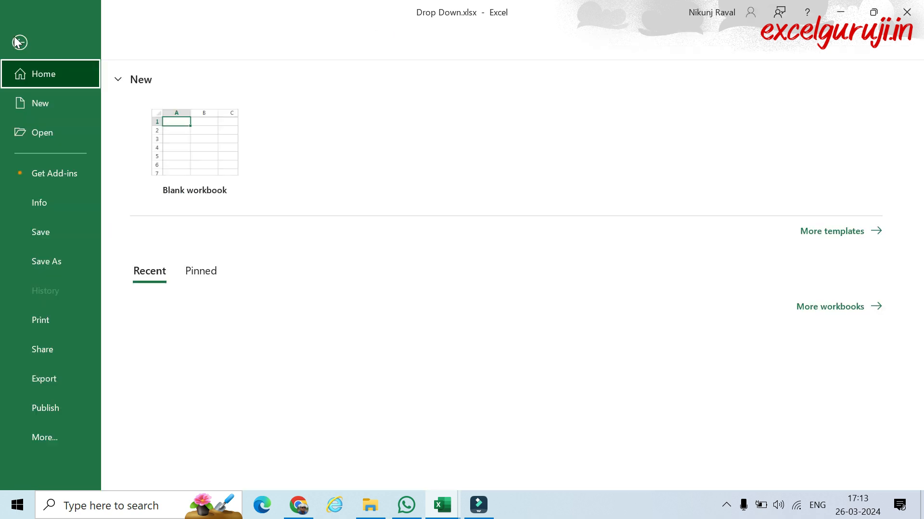
click(56, 439)
click(158, 436)
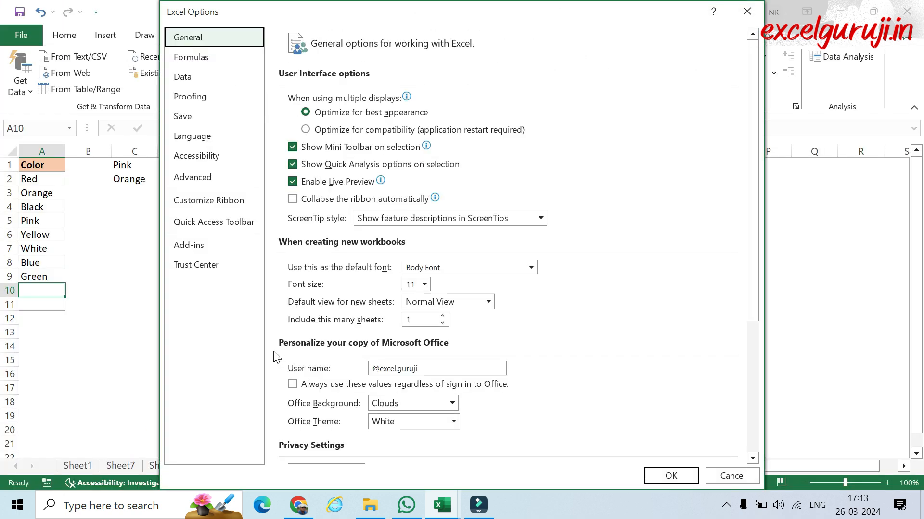
click(209, 200)
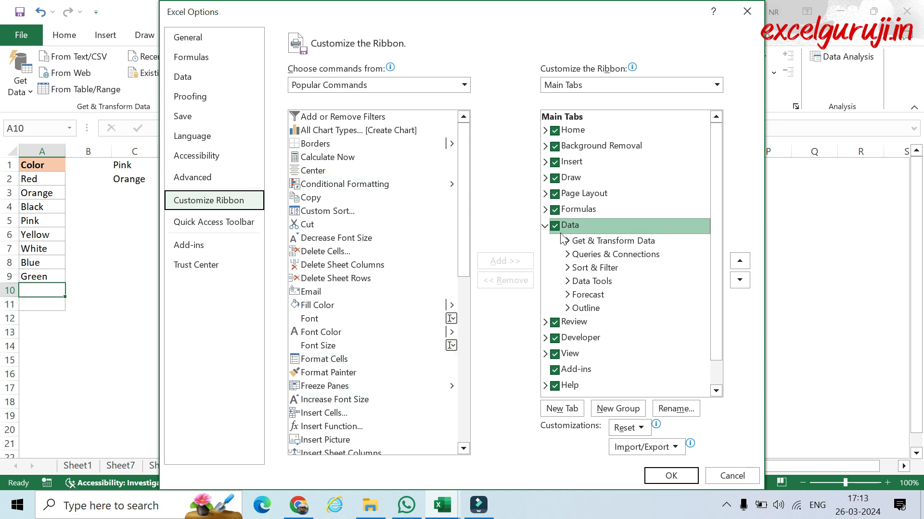
click(544, 226)
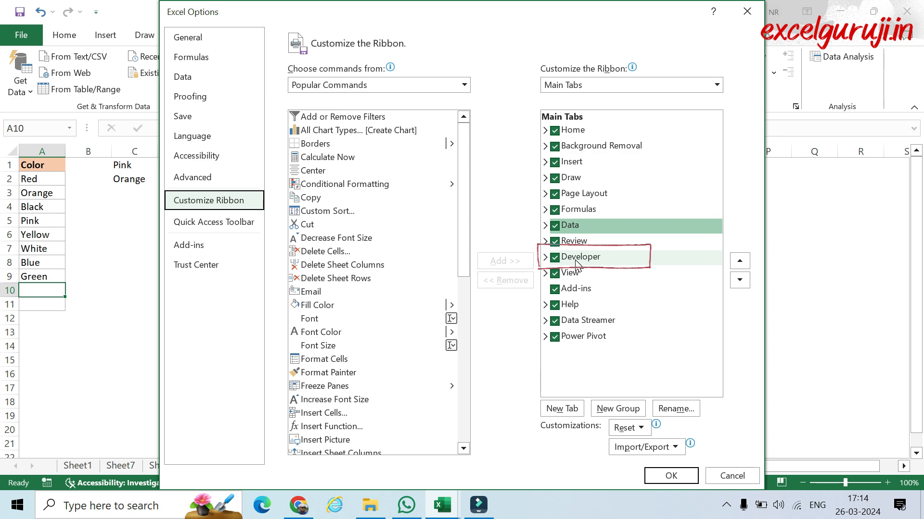
click(680, 481)
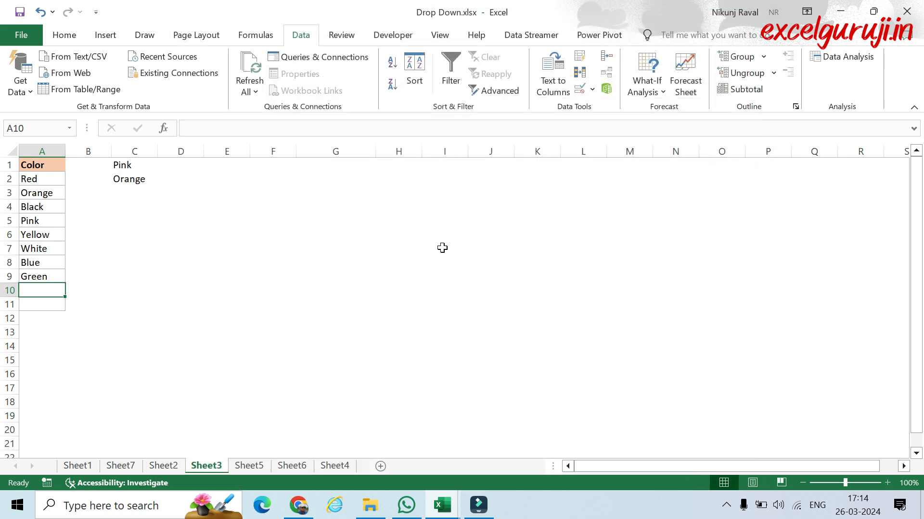
Step: Draw a Combo Box form control over cell F1
click(394, 38)
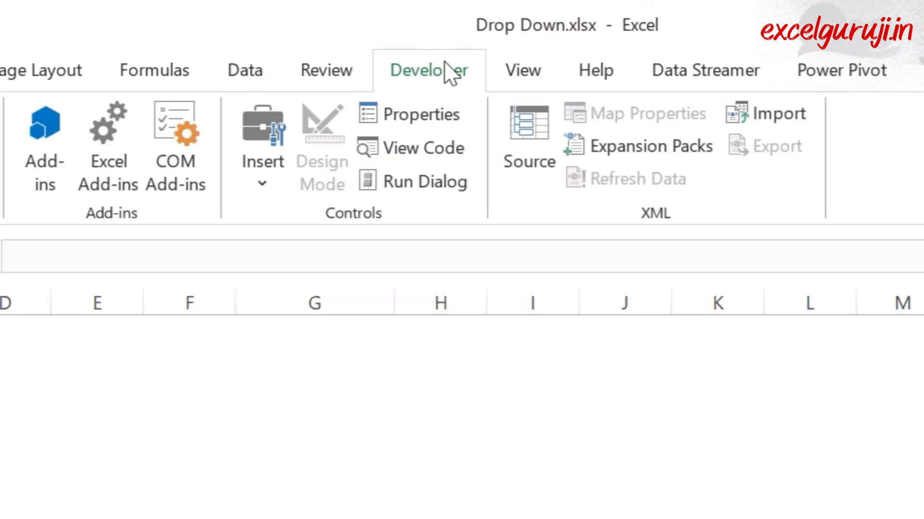
click(264, 183)
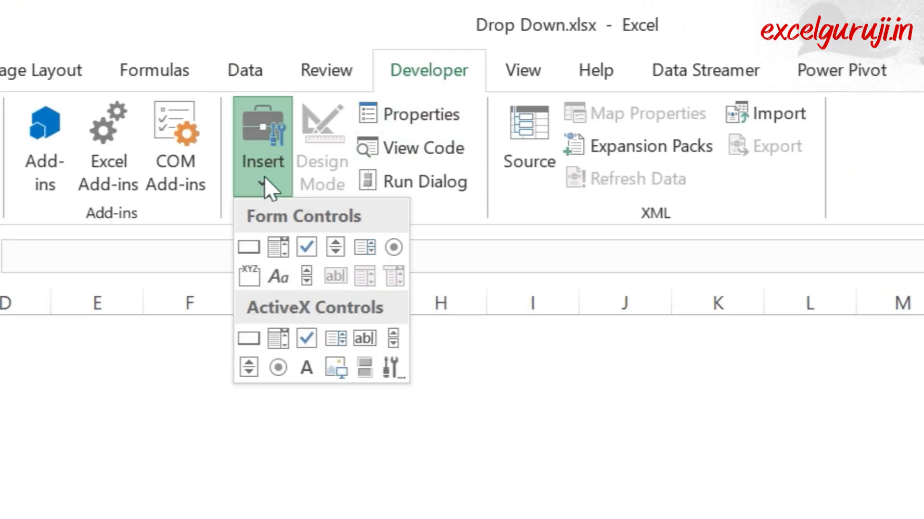
click(280, 247)
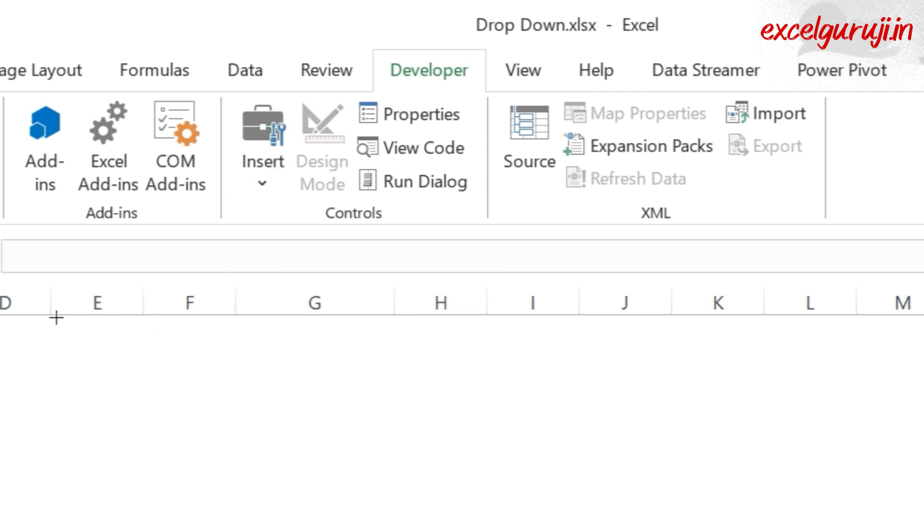
drag(143, 319, 237, 355)
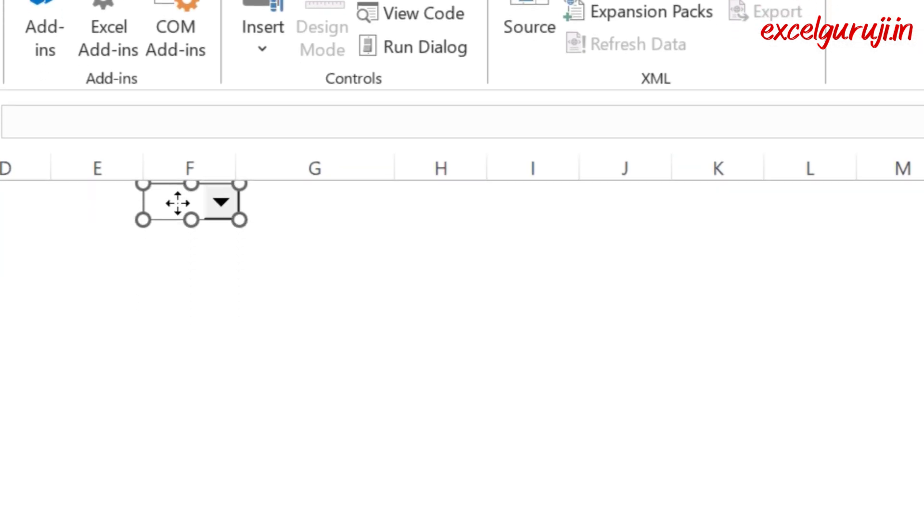
Step: Format the combo box with input range $A$2:$A$9 and cell link =f1, and deselect it
right_click(179, 339)
click(346, 354)
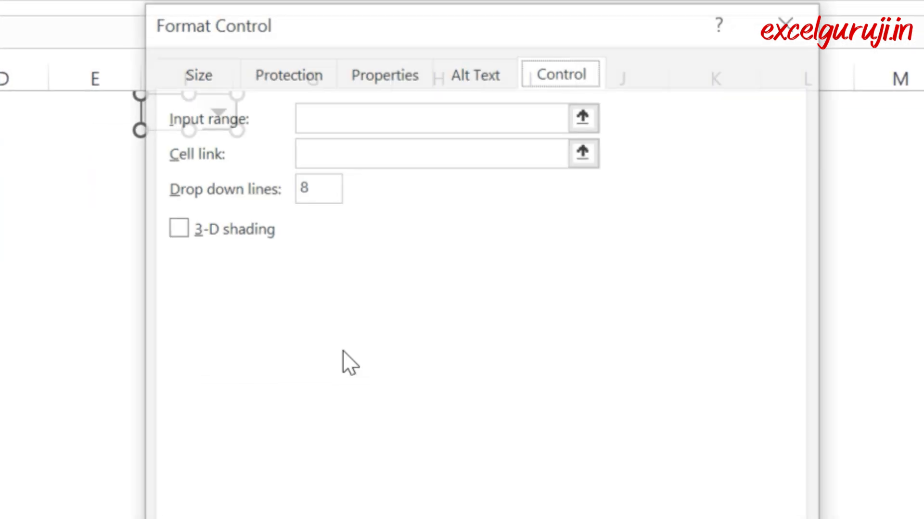
drag(486, 20, 663, 73)
click(611, 170)
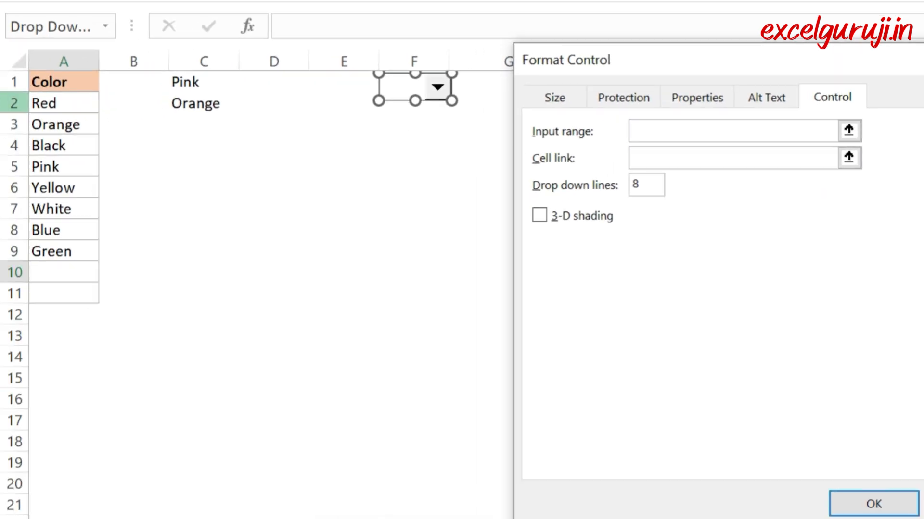
drag(51, 102, 42, 250)
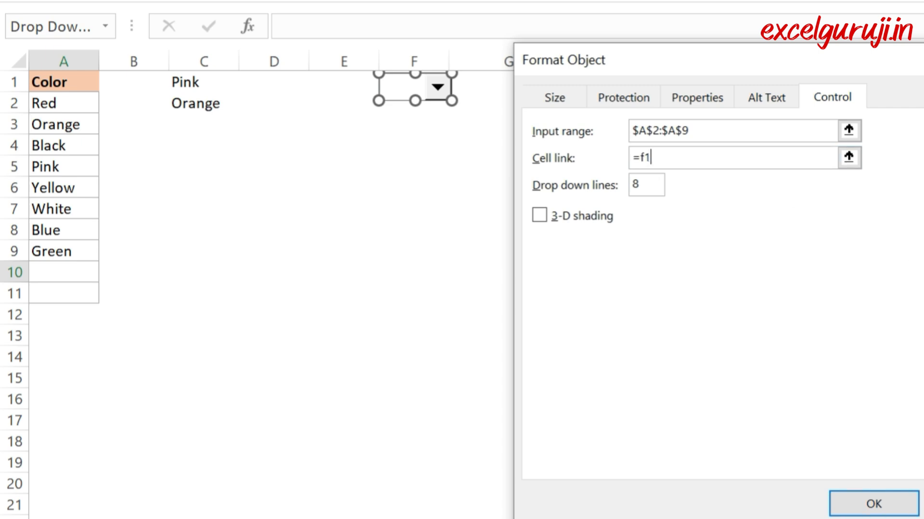
click(868, 509)
click(812, 295)
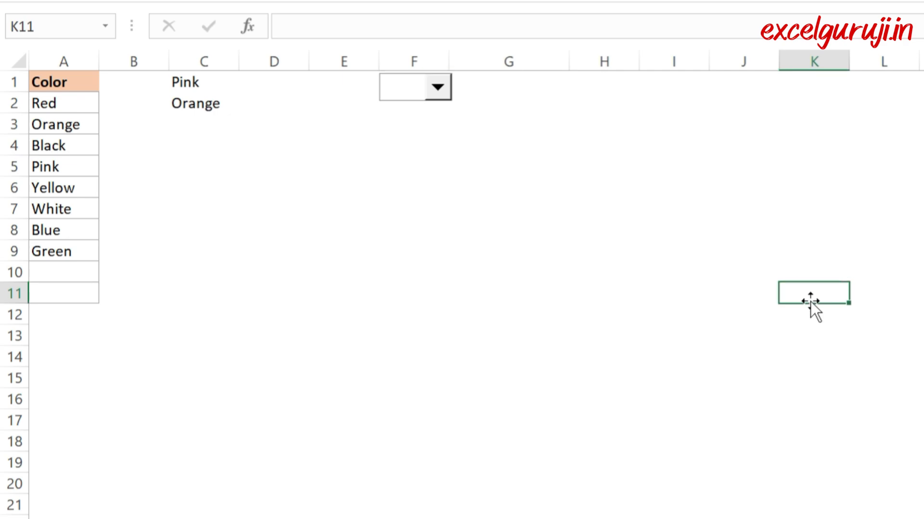
Step: Test the combo box over F1 by choosing Red and then Pink
click(437, 87)
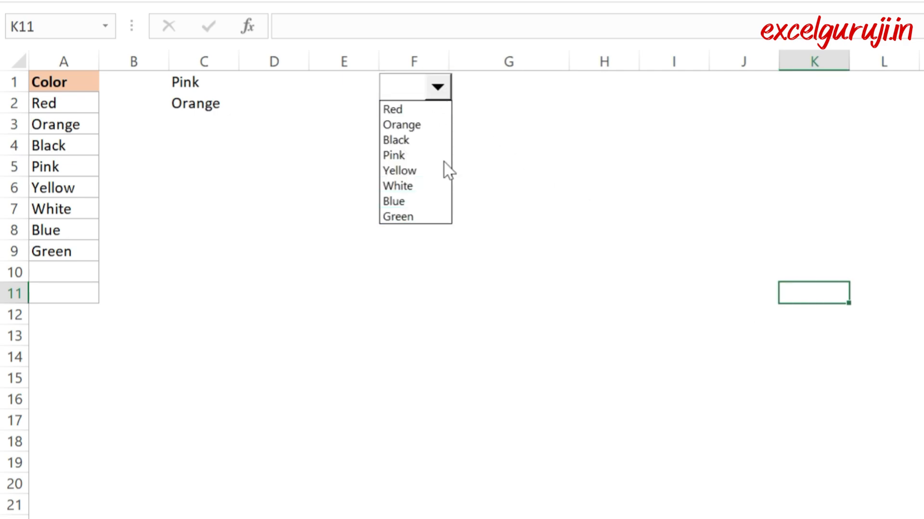
click(435, 110)
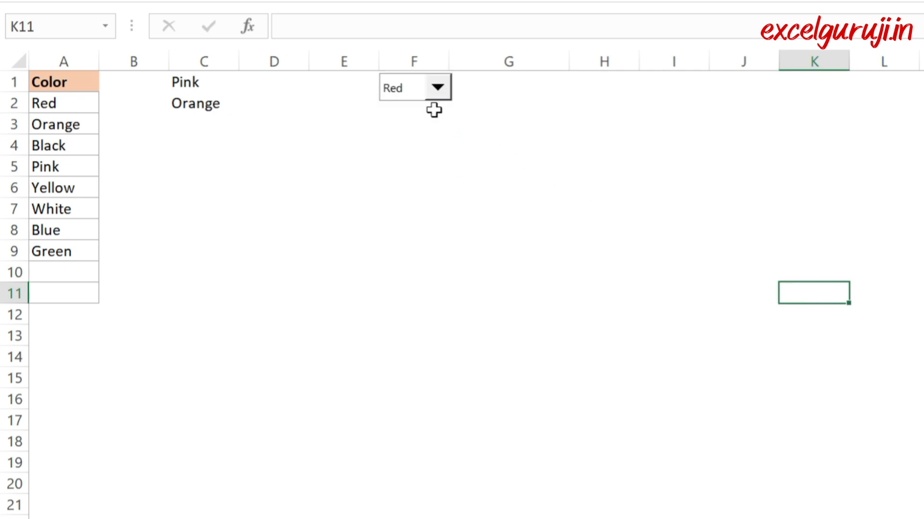
click(439, 88)
click(414, 155)
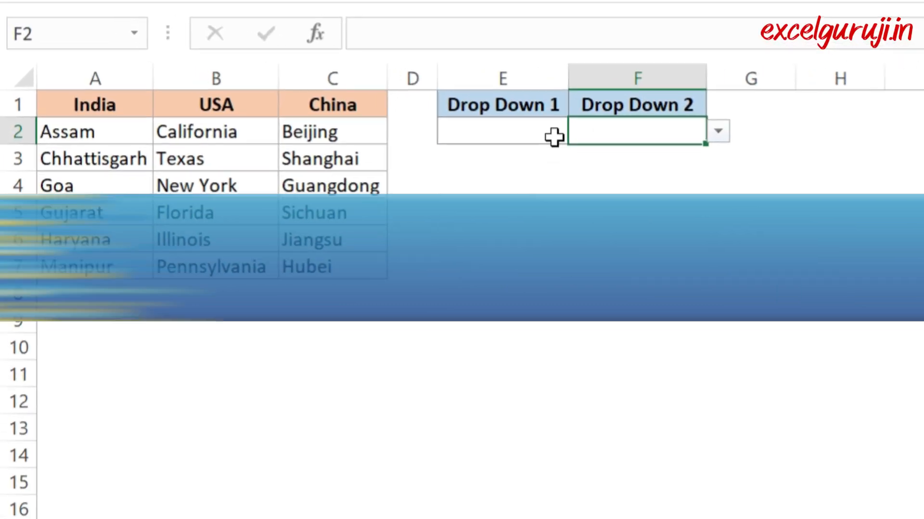
Step: Try the existing dependent drop-downs by choosing USA in E2 and Texas in F2
click(448, 107)
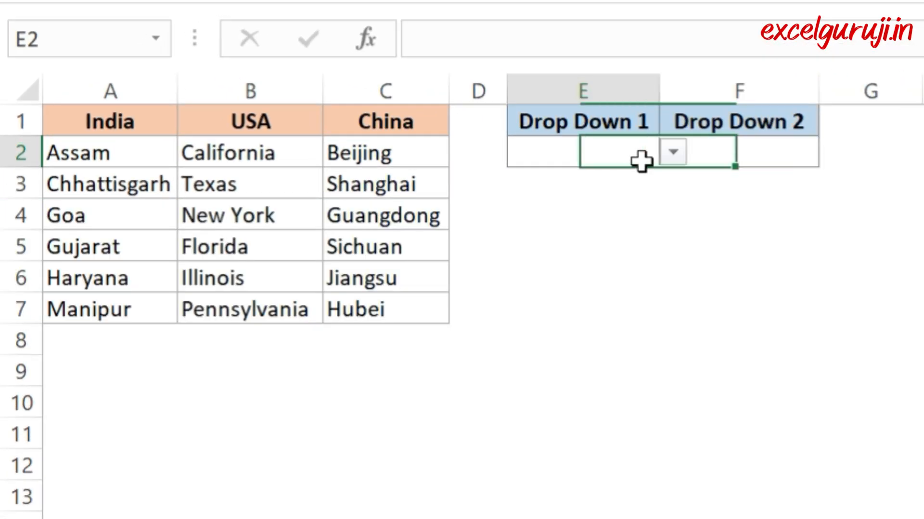
click(673, 153)
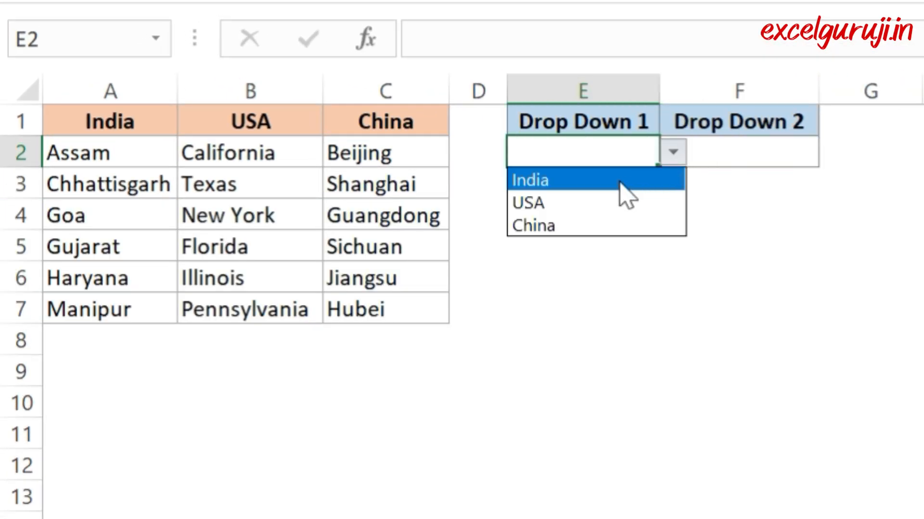
key(Escape)
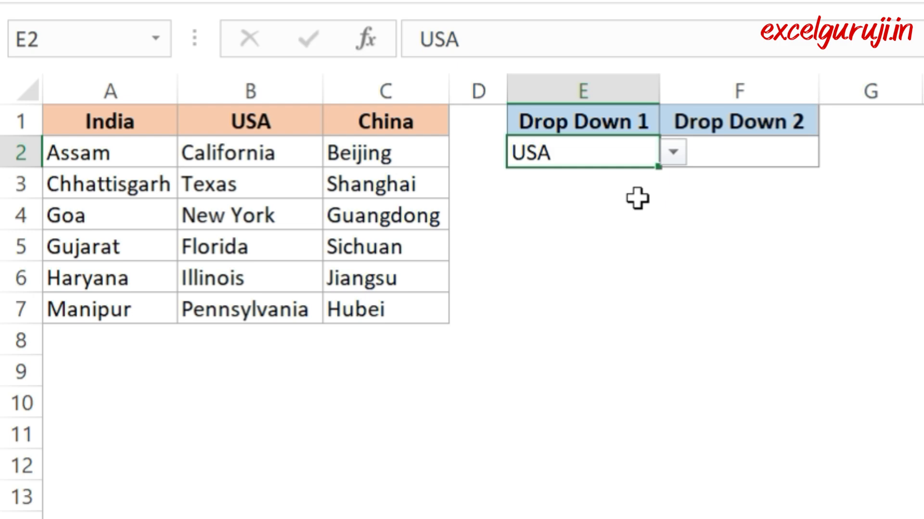
click(750, 158)
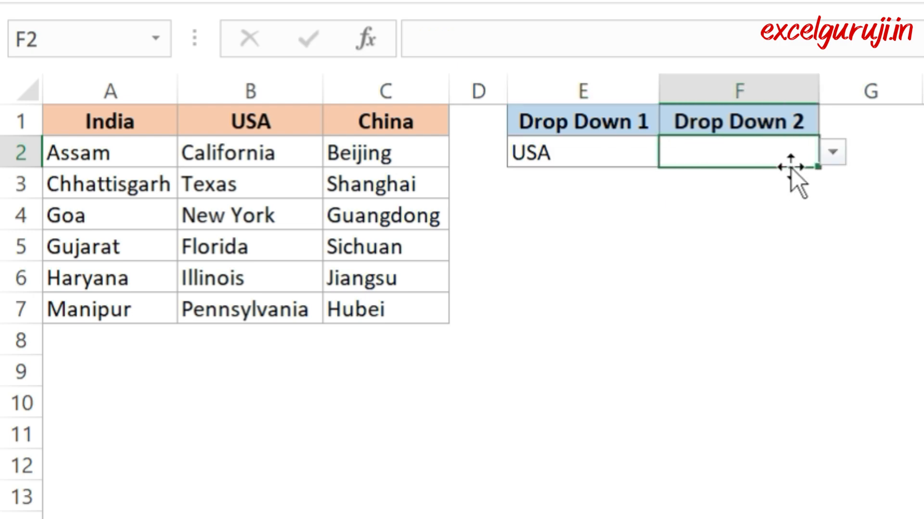
click(832, 152)
click(740, 203)
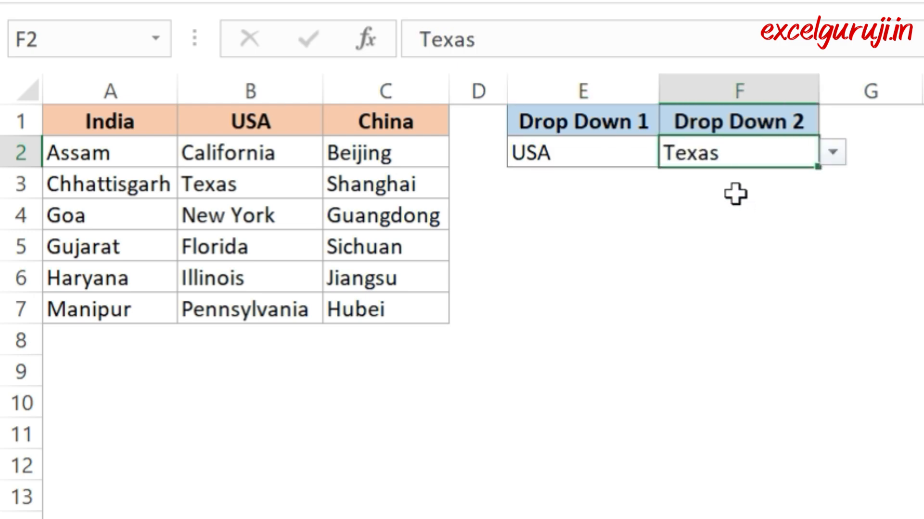
Step: Try the other country by choosing India in E2 and Chhattisgarh in the dependent list in F2
click(597, 160)
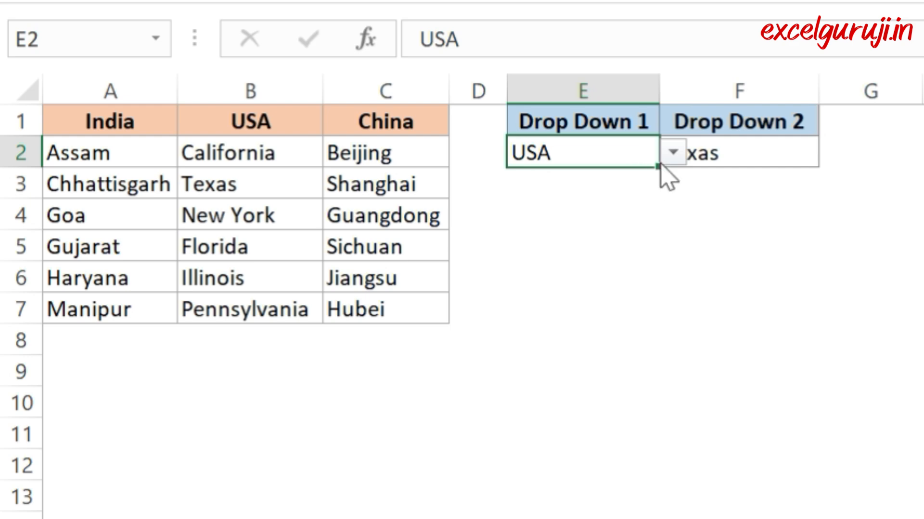
click(671, 150)
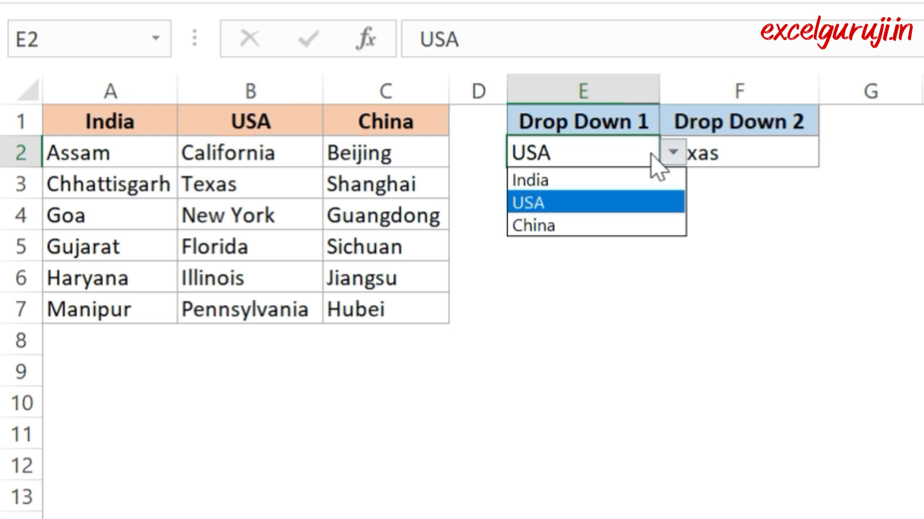
click(552, 174)
click(746, 156)
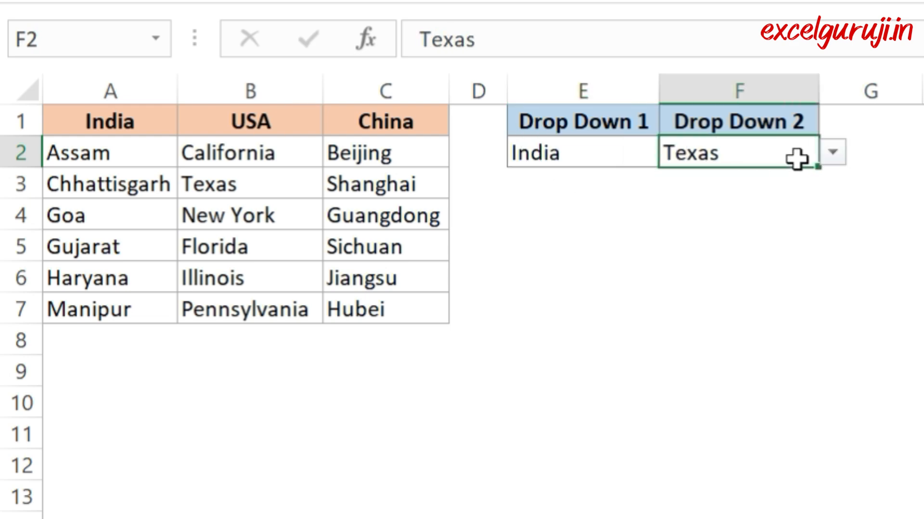
click(832, 155)
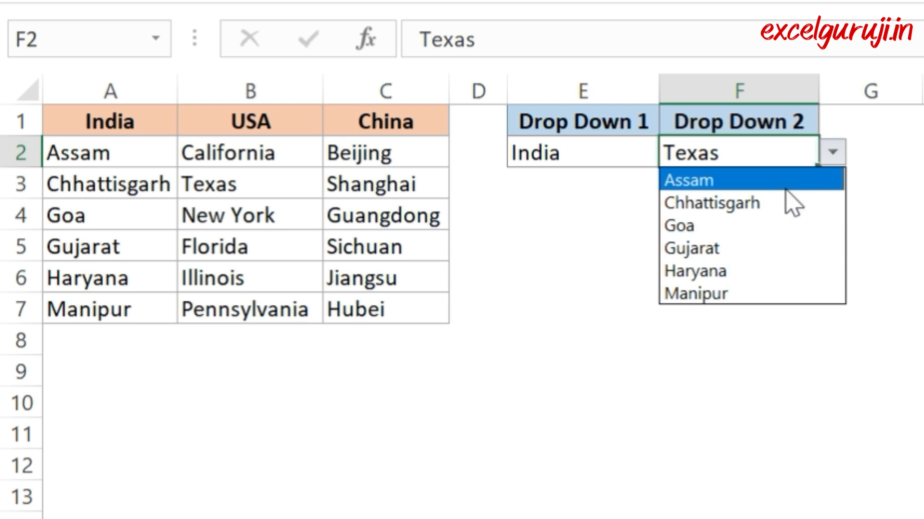
click(752, 205)
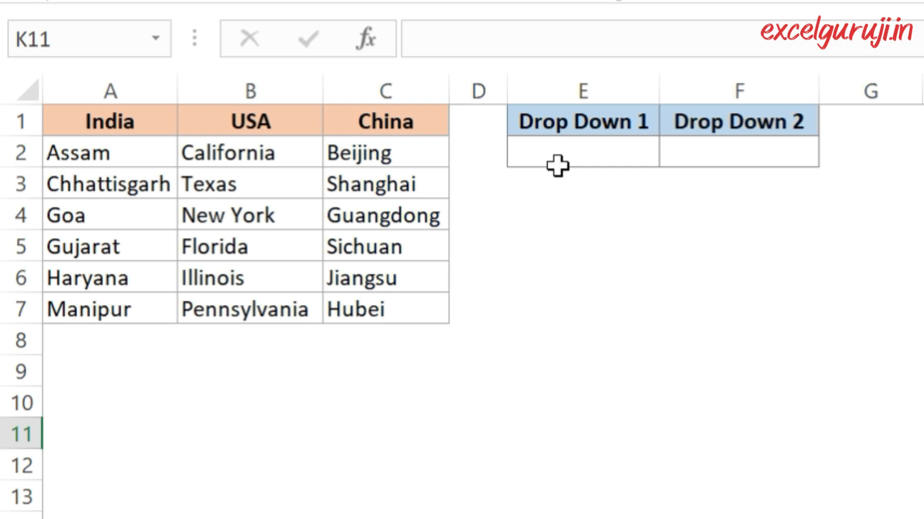
Step: Add a List data validation to cell E2 with the country headers A1:C1 as source, and check its options
click(576, 154)
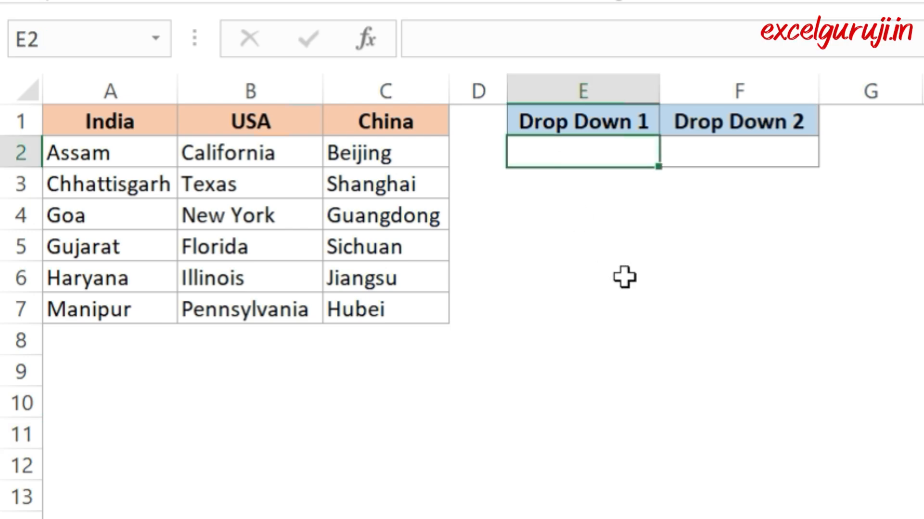
click(720, 86)
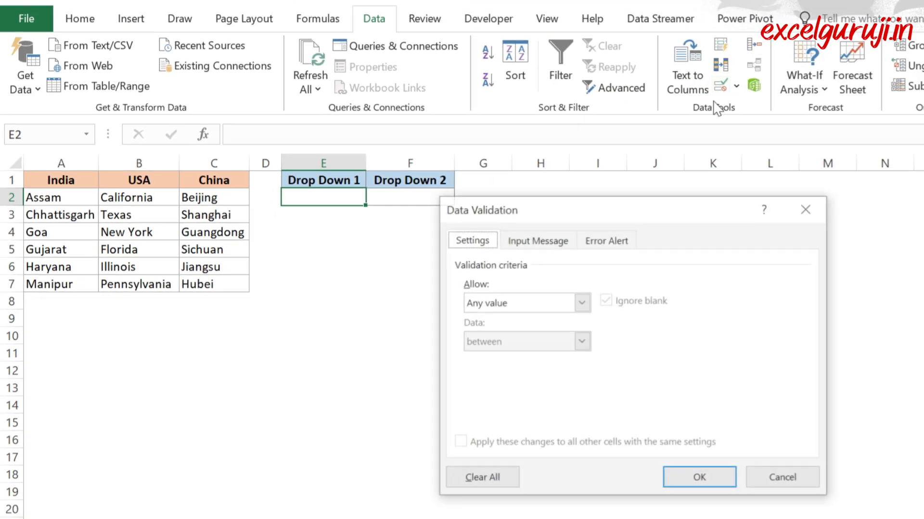
drag(542, 213, 378, 232)
click(419, 324)
click(309, 379)
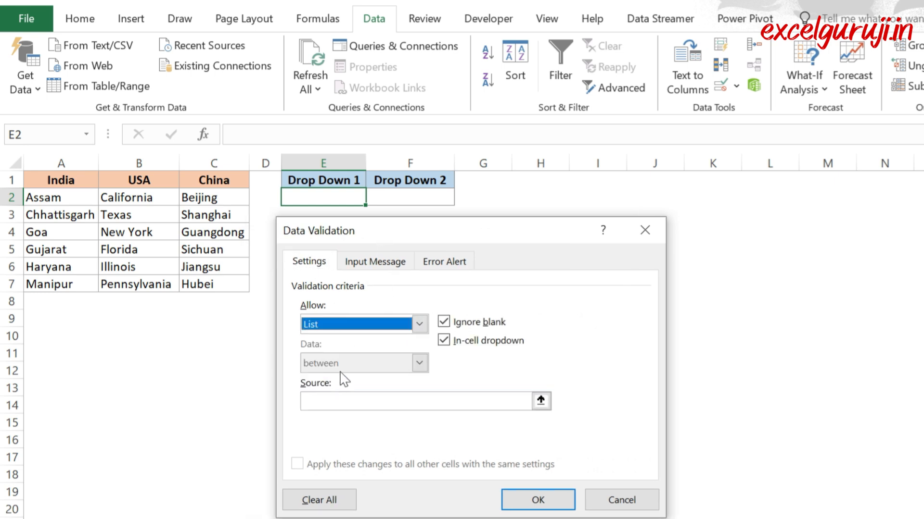
click(342, 402)
drag(48, 179, 202, 182)
click(515, 501)
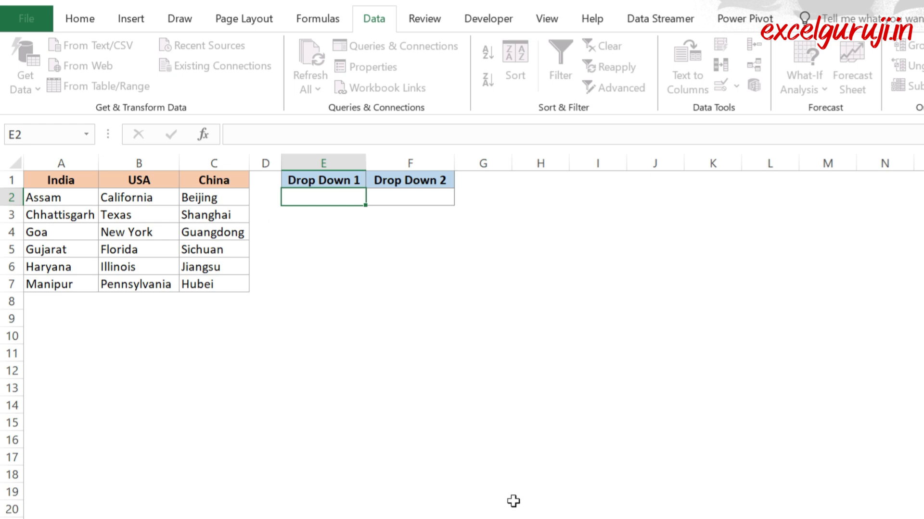
click(373, 197)
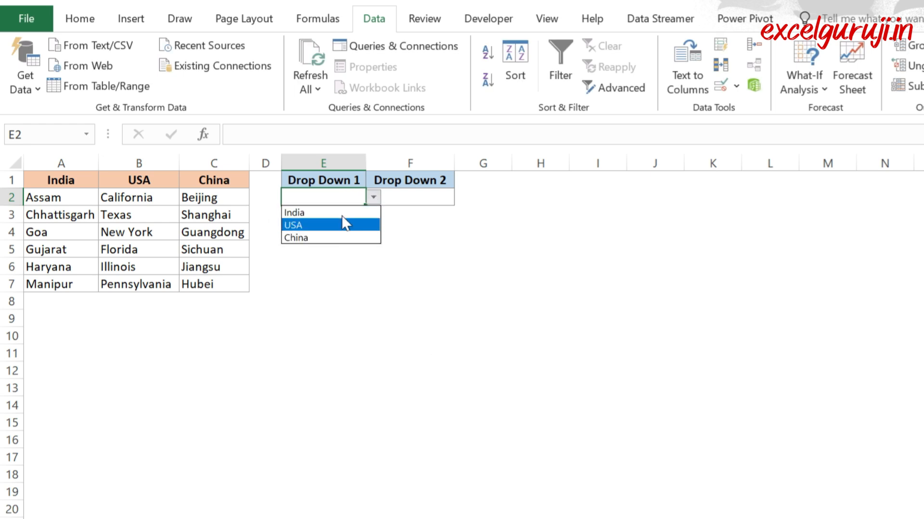
key(Escape)
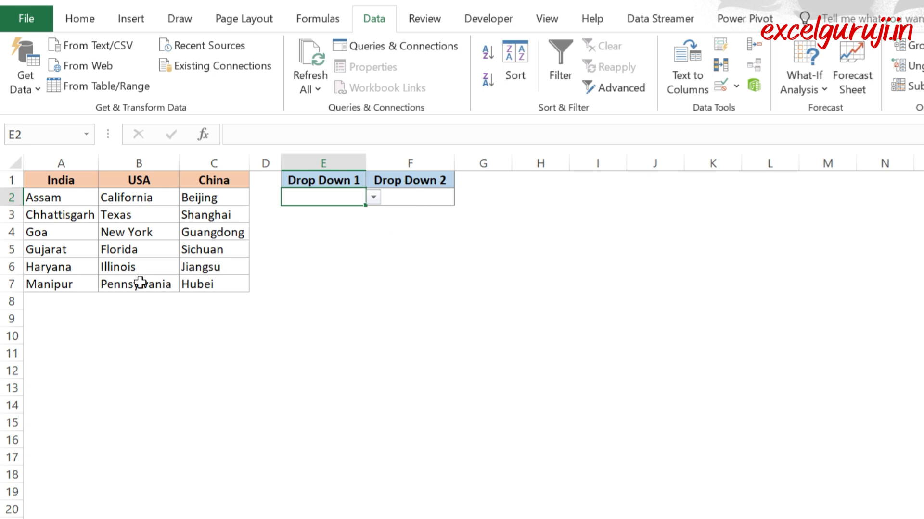
Step: Create named ranges from the selection A1:C7 using only the top row values as names
drag(46, 187, 205, 281)
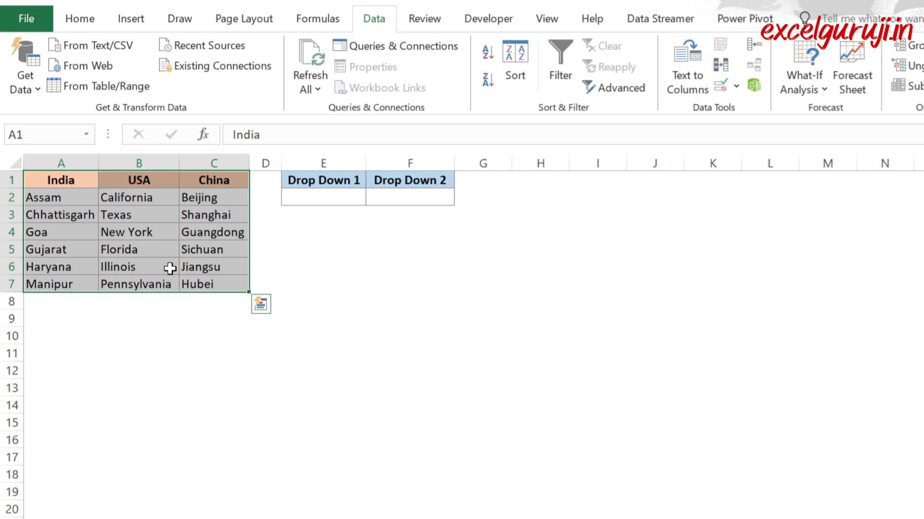
click(310, 23)
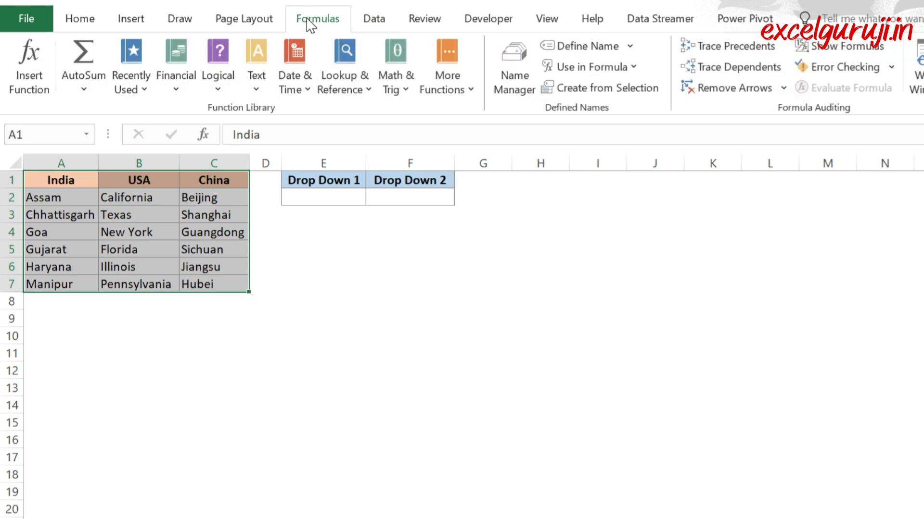
click(581, 88)
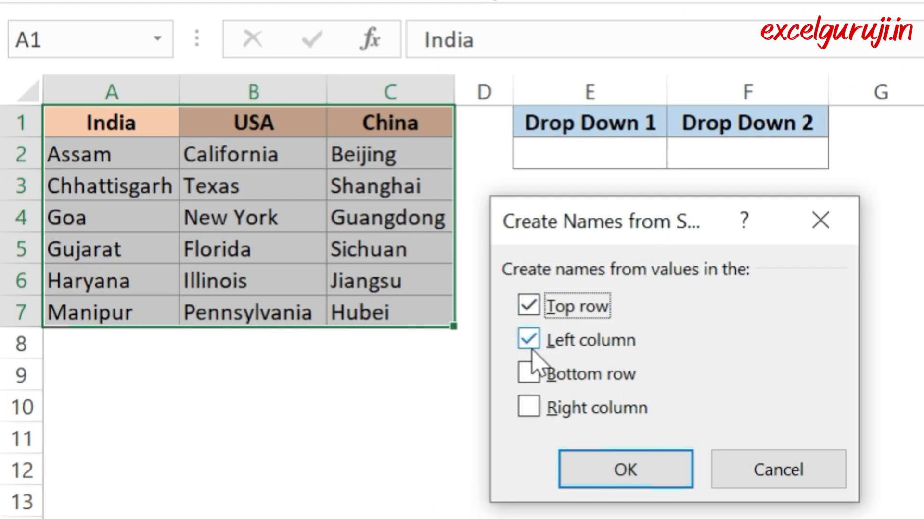
click(529, 339)
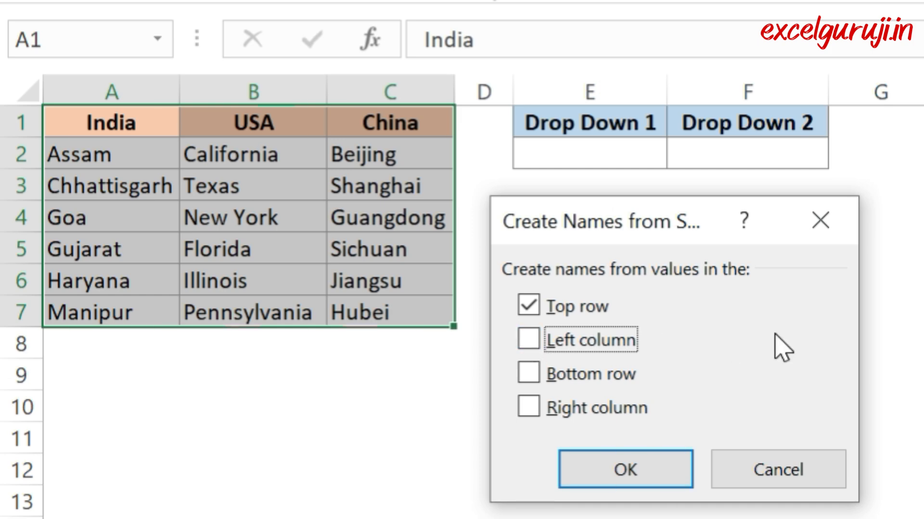
click(621, 470)
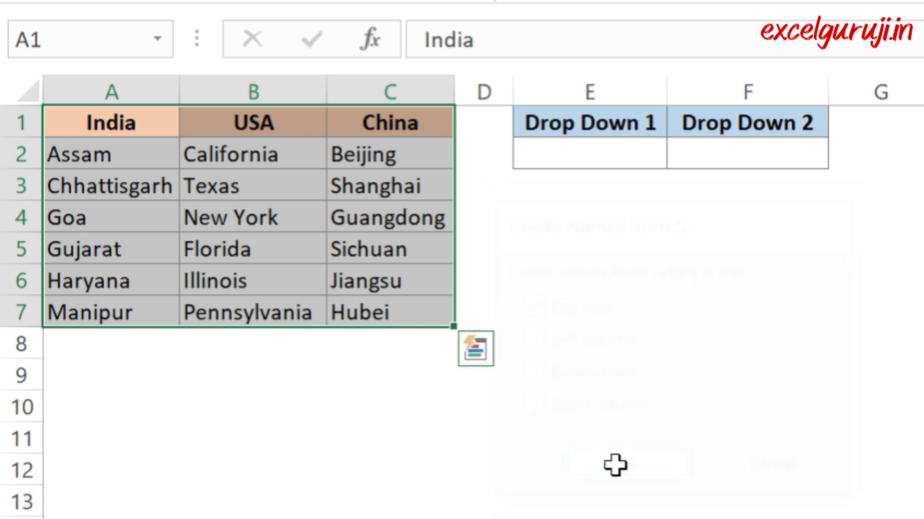
click(638, 494)
Step: Check the range names by selecting the entries under India, USA and China in turn
click(103, 153)
drag(103, 154, 106, 313)
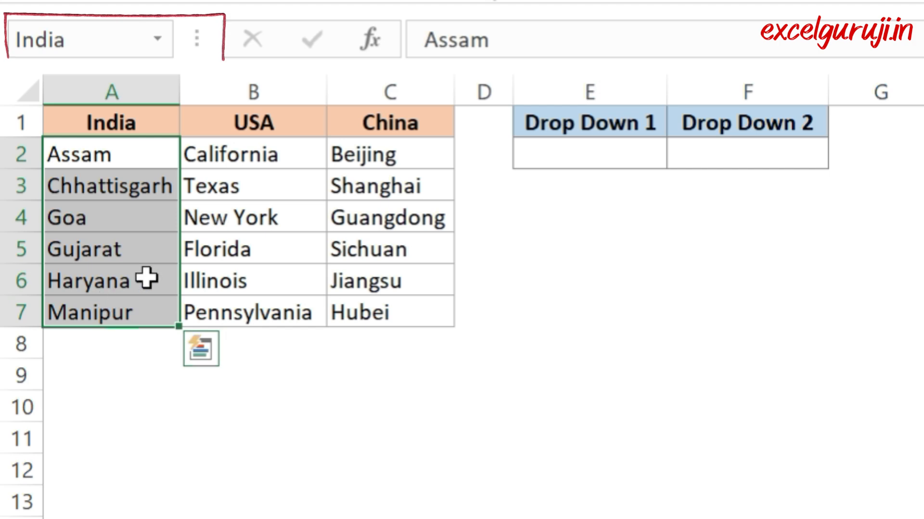
drag(260, 154, 284, 313)
drag(408, 157, 394, 314)
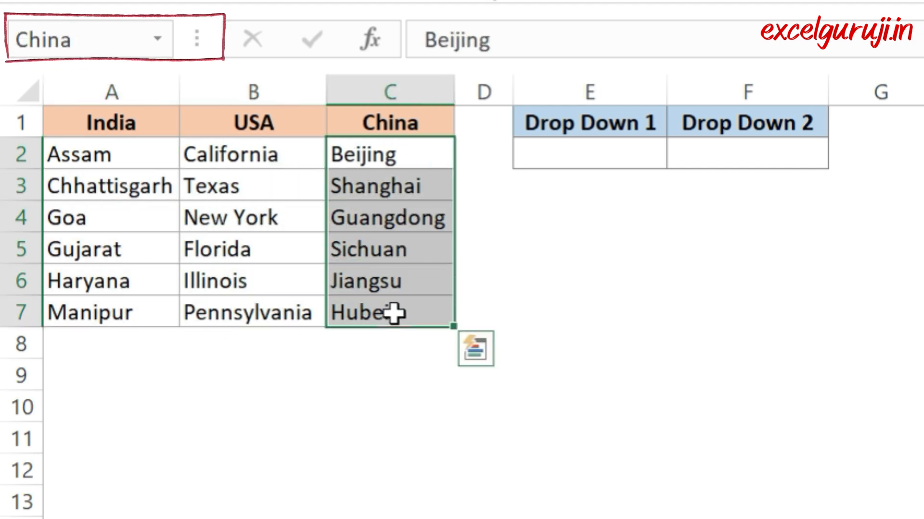
click(923, 281)
Step: Add a List data validation to cell F2 with the source formula =indirect($E$2)
click(724, 154)
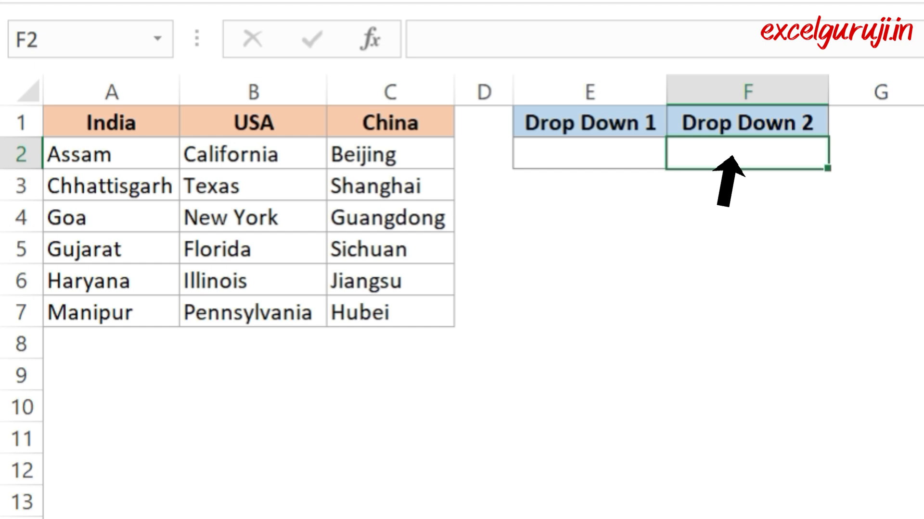
click(803, 94)
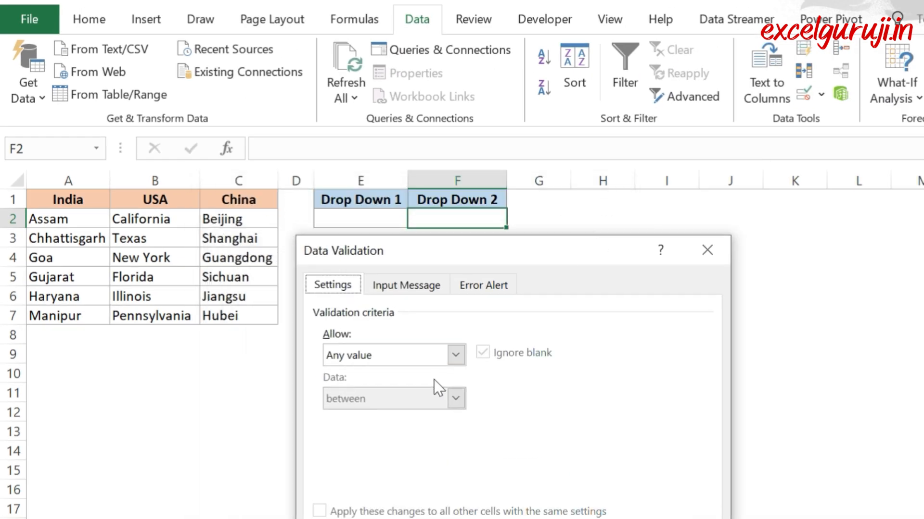
click(434, 356)
click(385, 415)
click(467, 435)
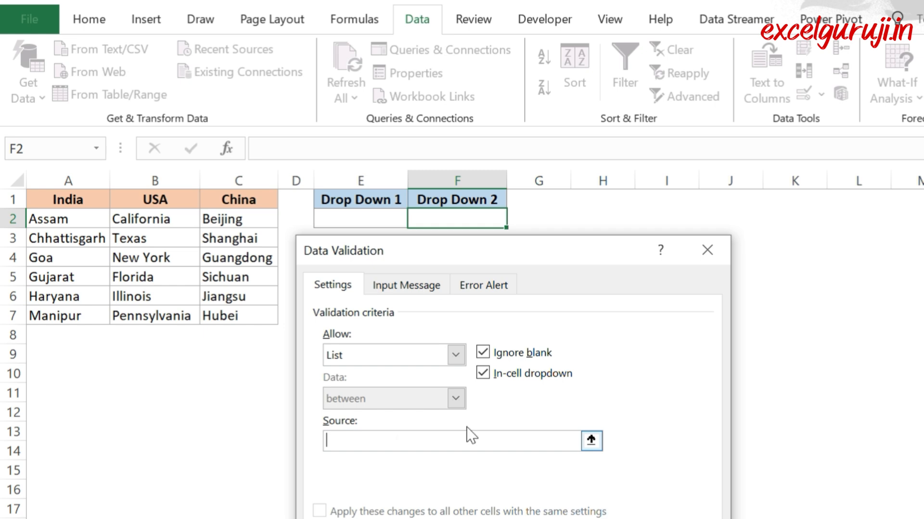
text(=indirect($E$2)
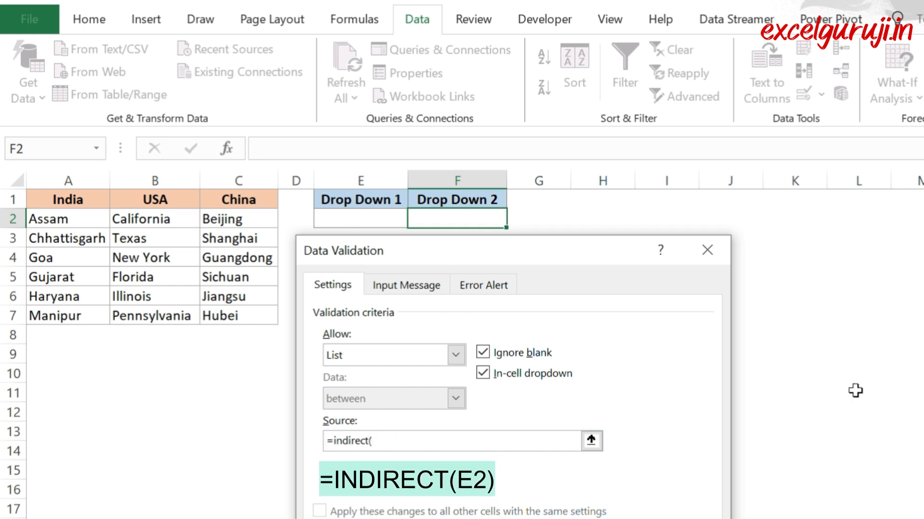
click(361, 218)
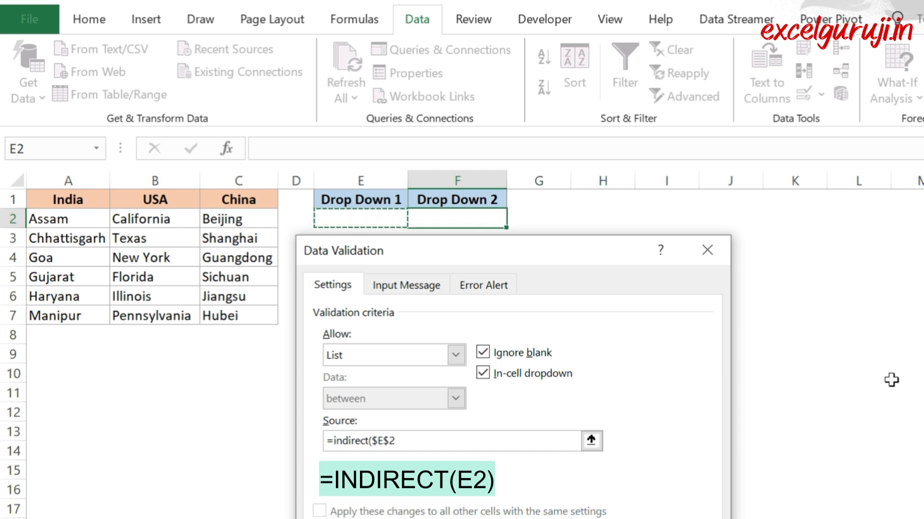
text())
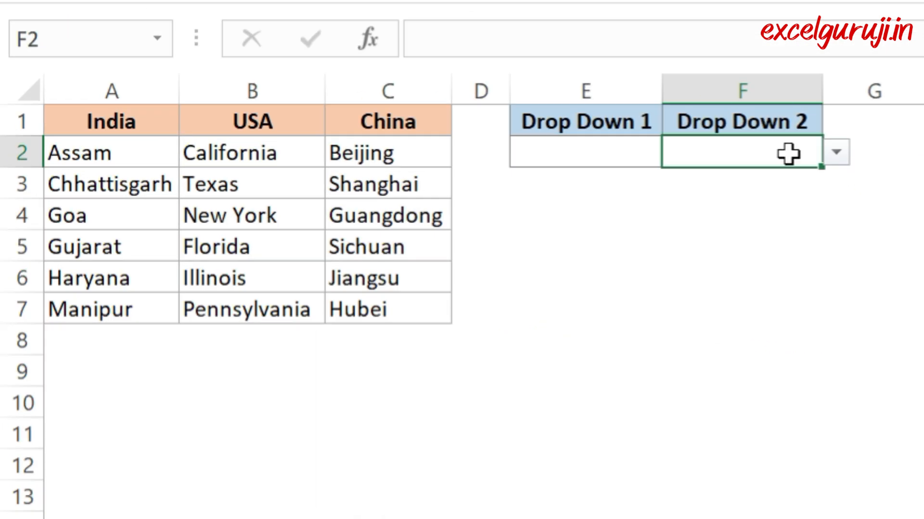
Step: Test the new dependent lists by choosing USA in E2 and Texas in F2
click(397, 224)
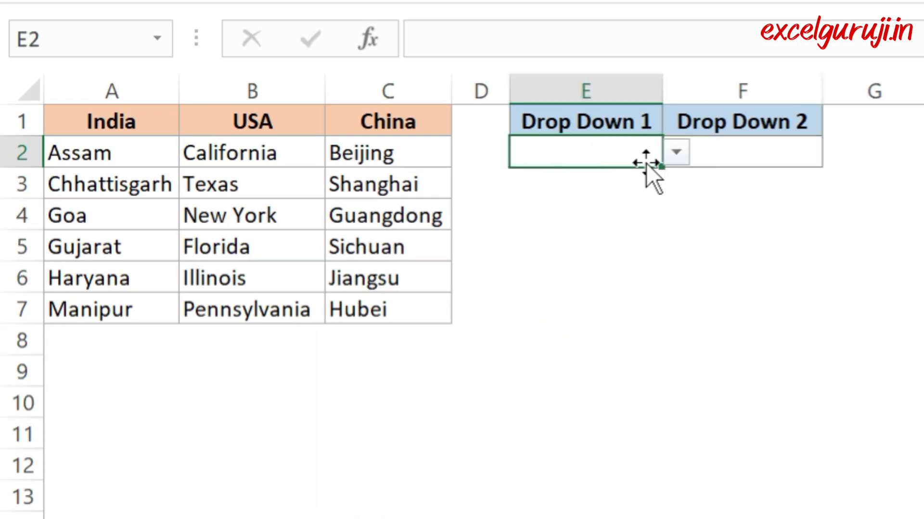
click(677, 153)
key(Escape)
click(765, 157)
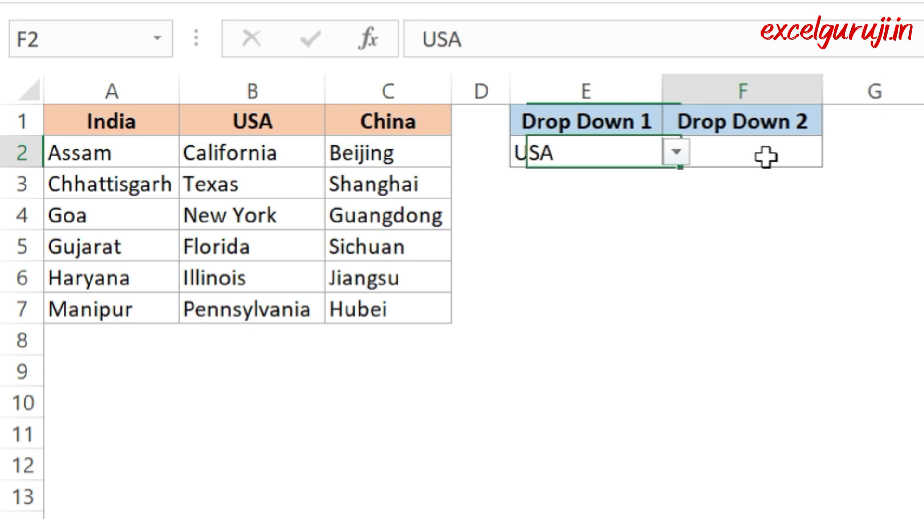
click(836, 152)
click(744, 205)
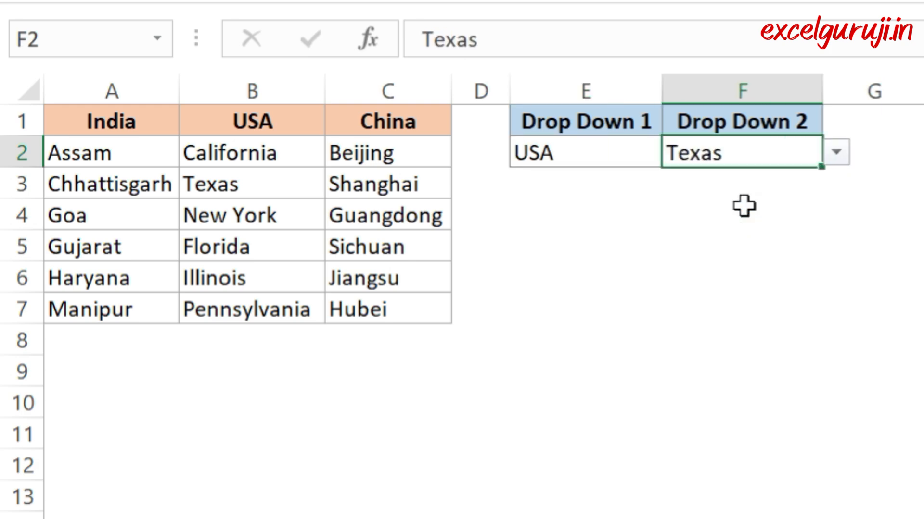
Step: Change E2 to India and choose Chhattisgarh from the dependent list in F2
click(626, 161)
click(675, 153)
click(552, 182)
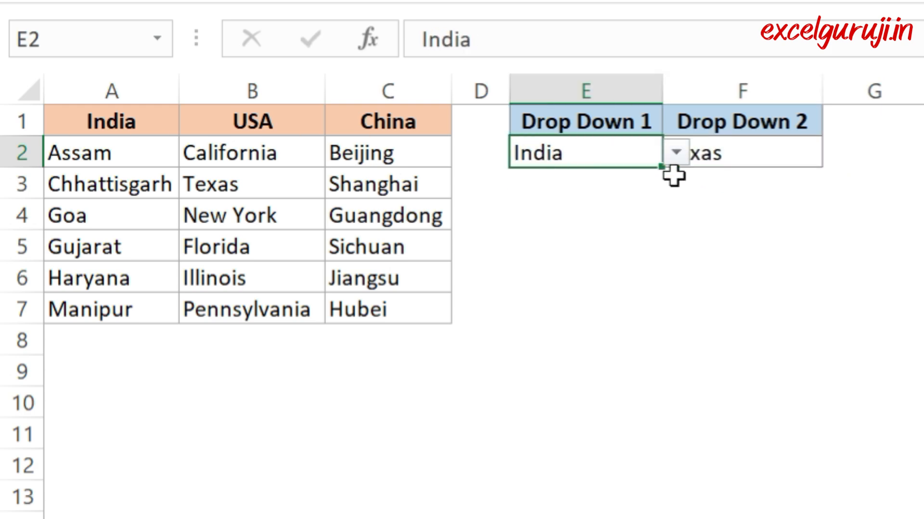
click(701, 157)
click(836, 155)
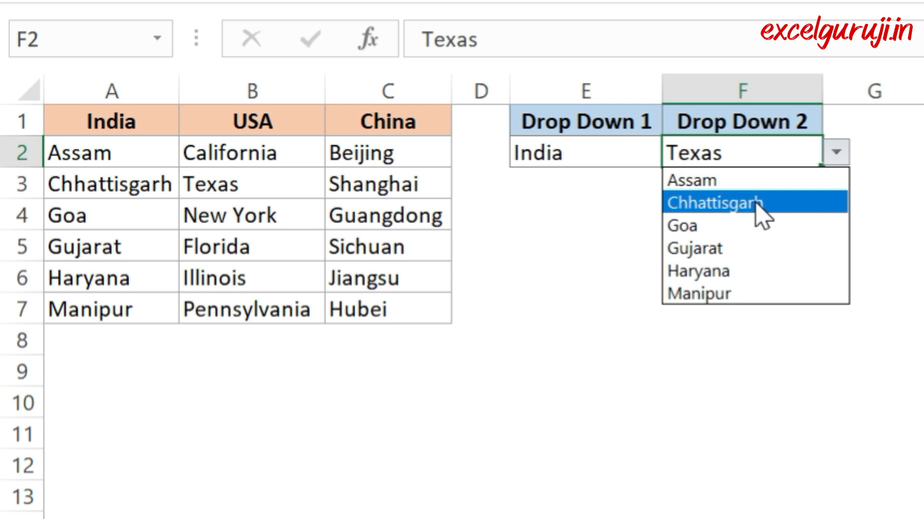
click(712, 204)
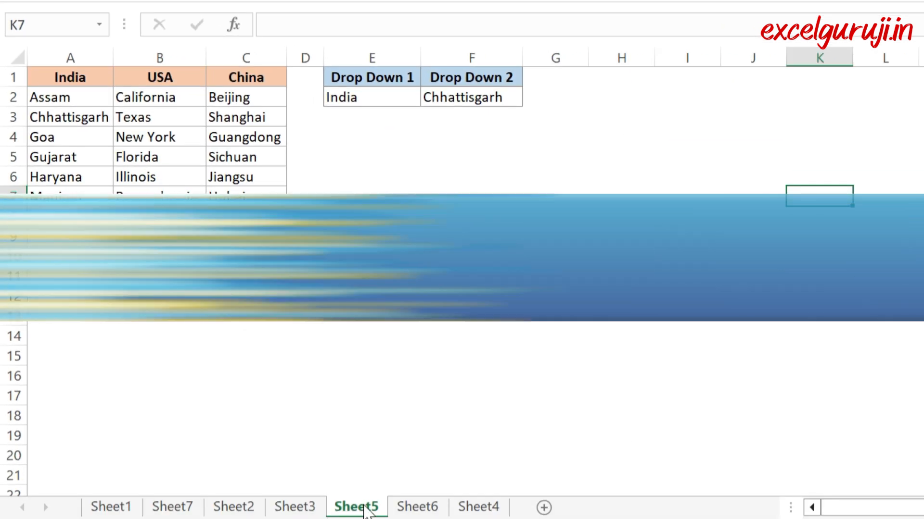
Step: Add a List data validation to cell A1 of Sheet4, using the colors in =Sheet3!$A$2:$A$9 as the source
click(478, 507)
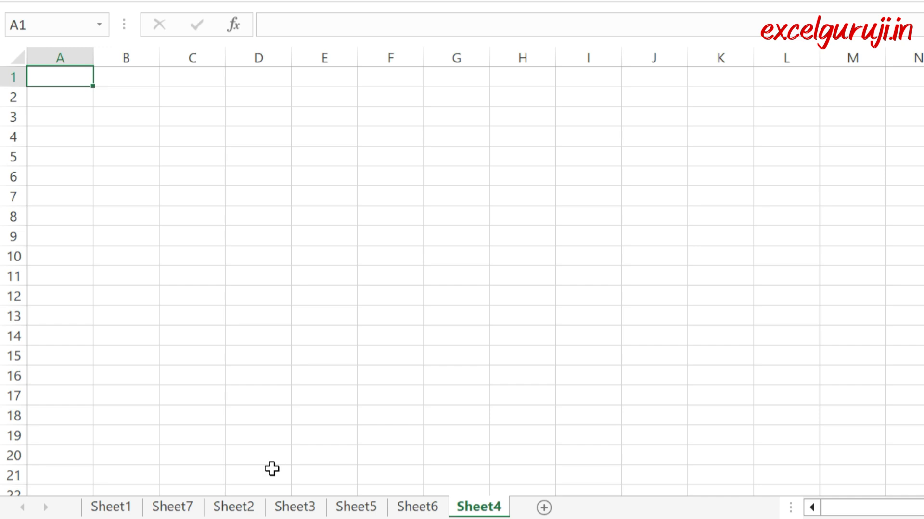
click(295, 508)
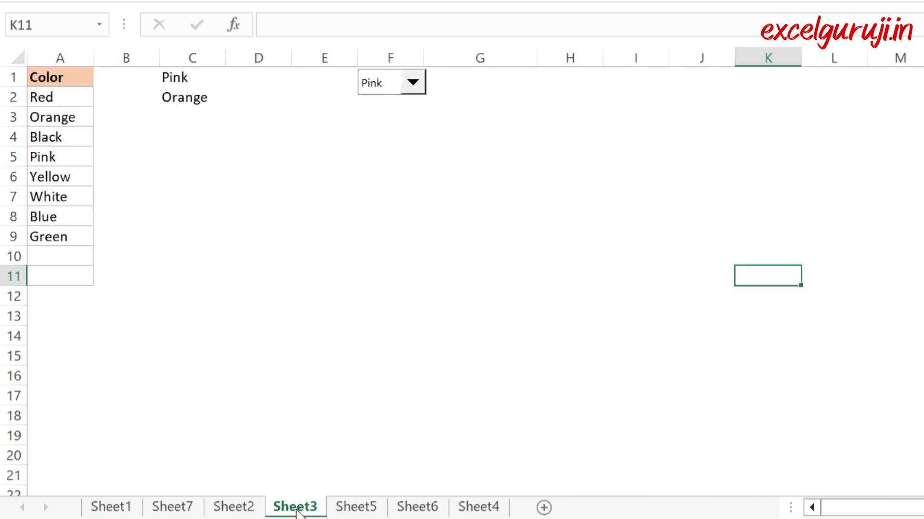
click(480, 507)
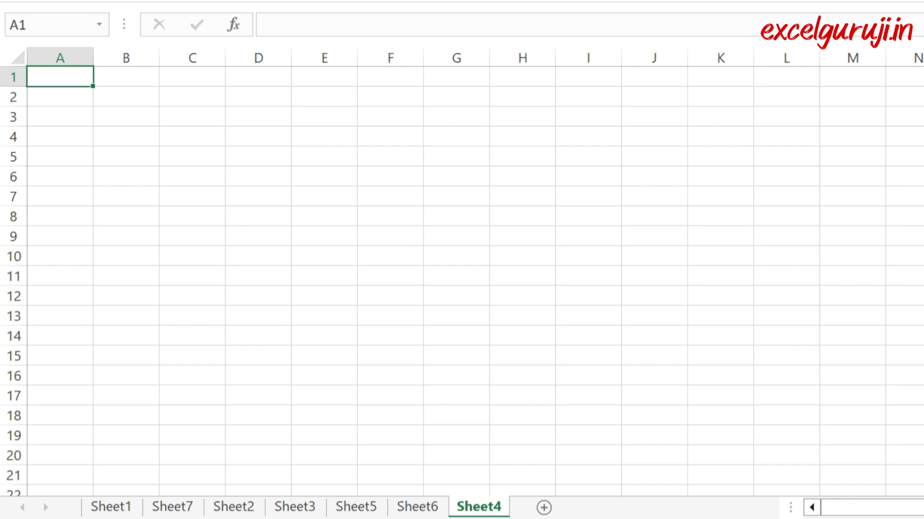
click(275, 70)
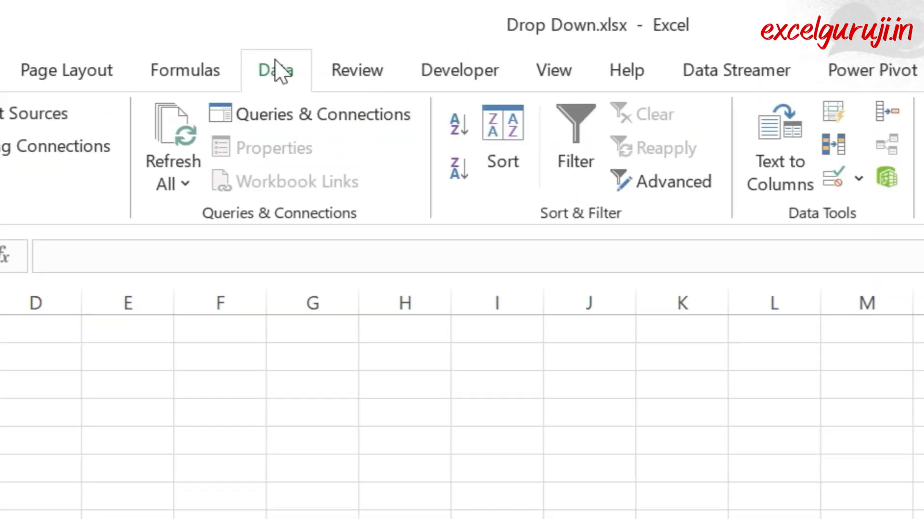
click(861, 183)
click(106, 494)
click(192, 255)
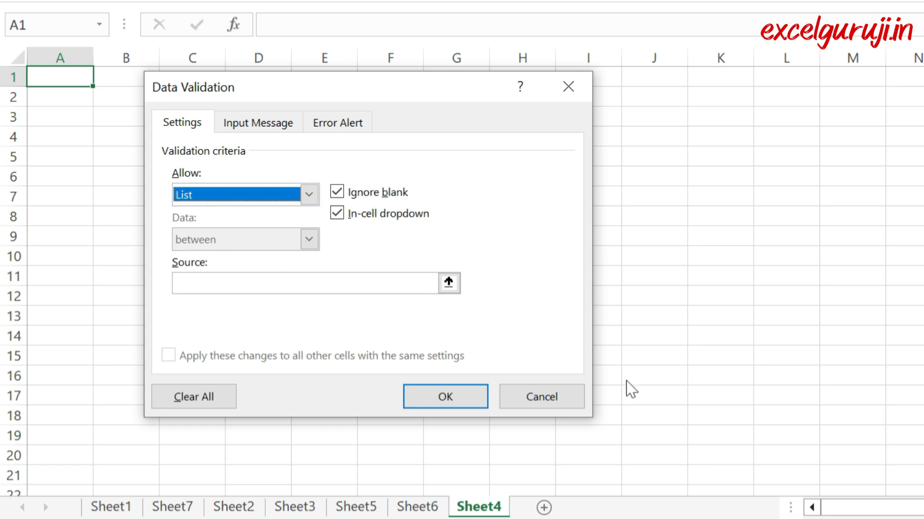
click(307, 283)
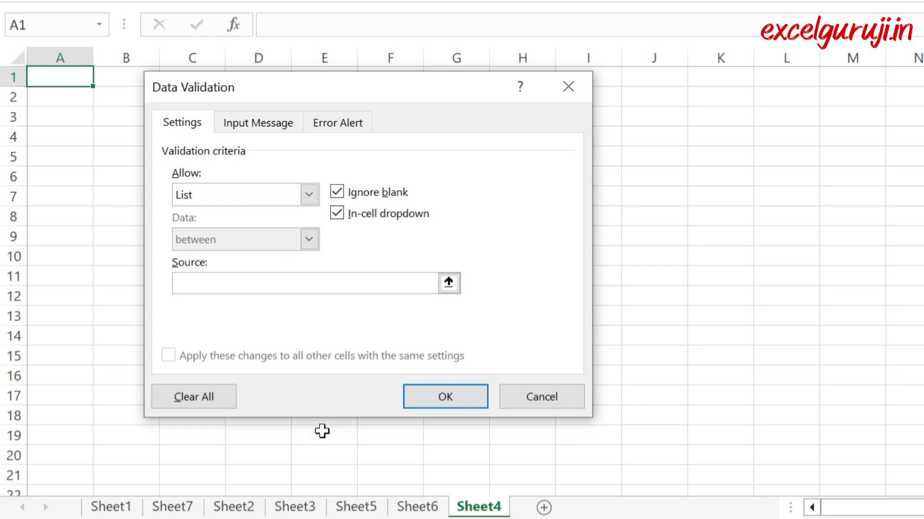
click(290, 507)
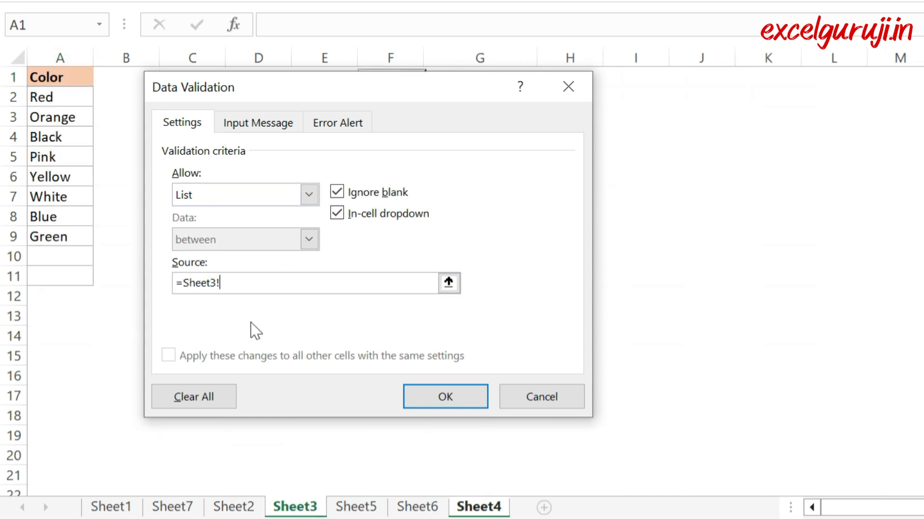
drag(32, 98, 64, 238)
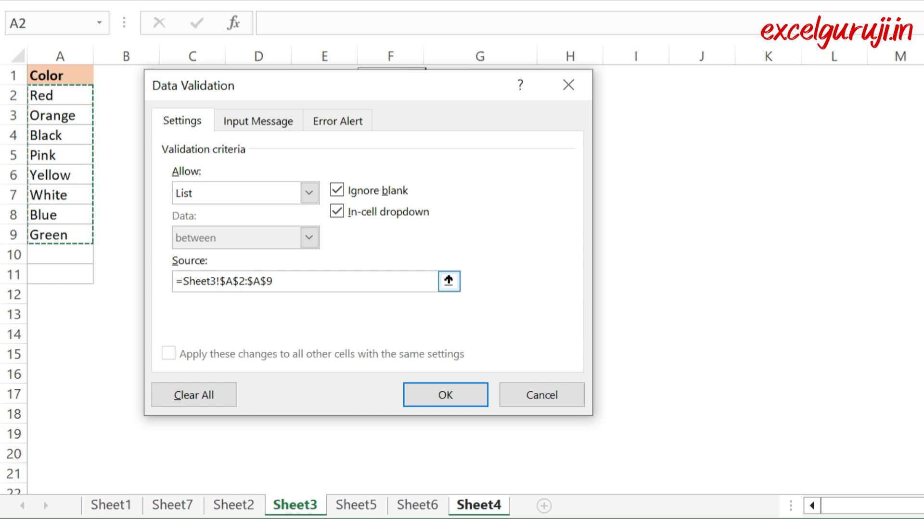
key(Return)
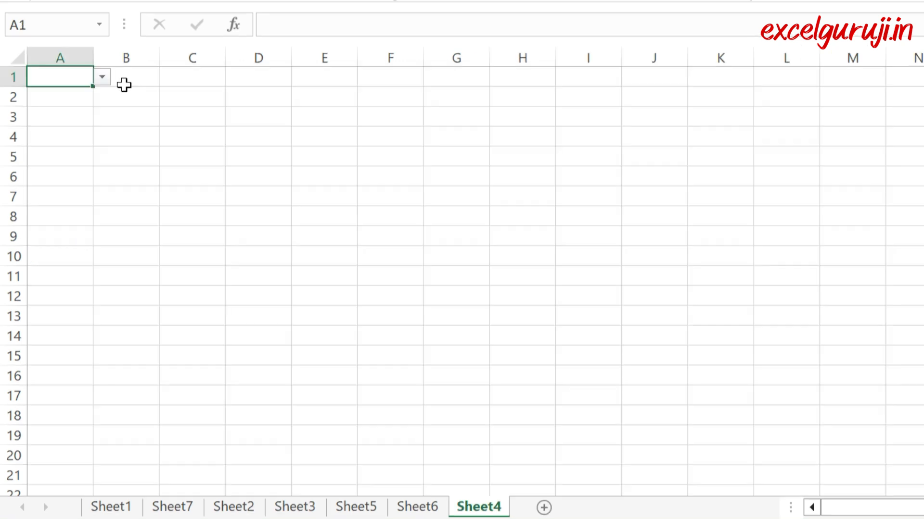
Step: Test the color drop-down in A1 of Sheet4 by choosing Orange and then Yellow
click(102, 76)
click(87, 111)
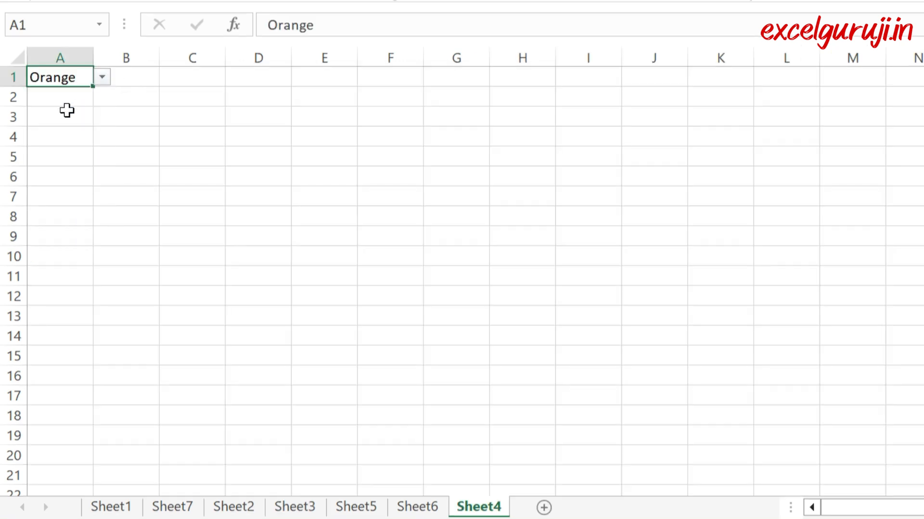
click(64, 99)
click(89, 78)
click(102, 77)
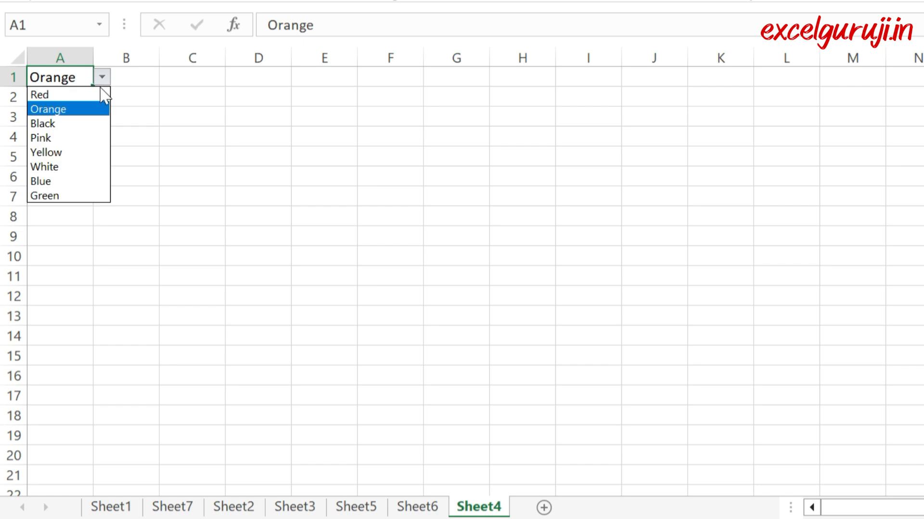
click(65, 149)
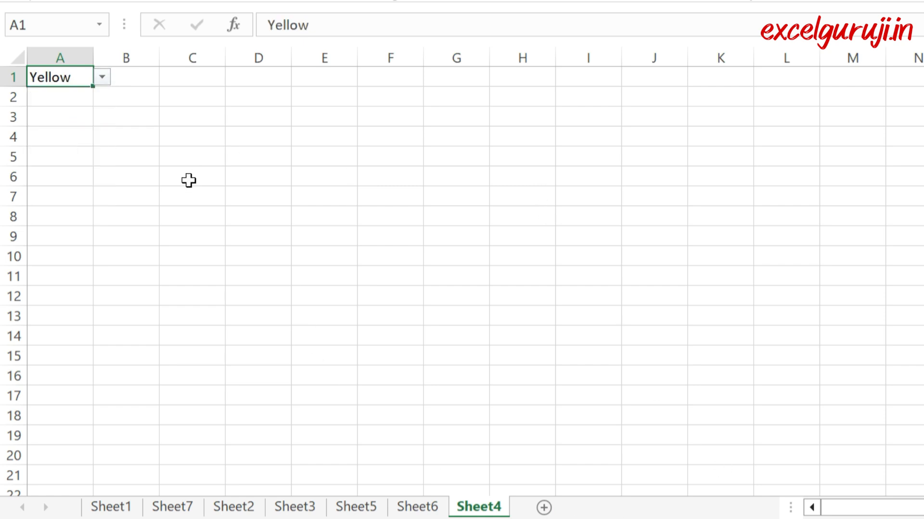
Step: Select C1 on Sheet4, check the range name of A2:A7 on Sheet5, and return to Sheet4
click(181, 79)
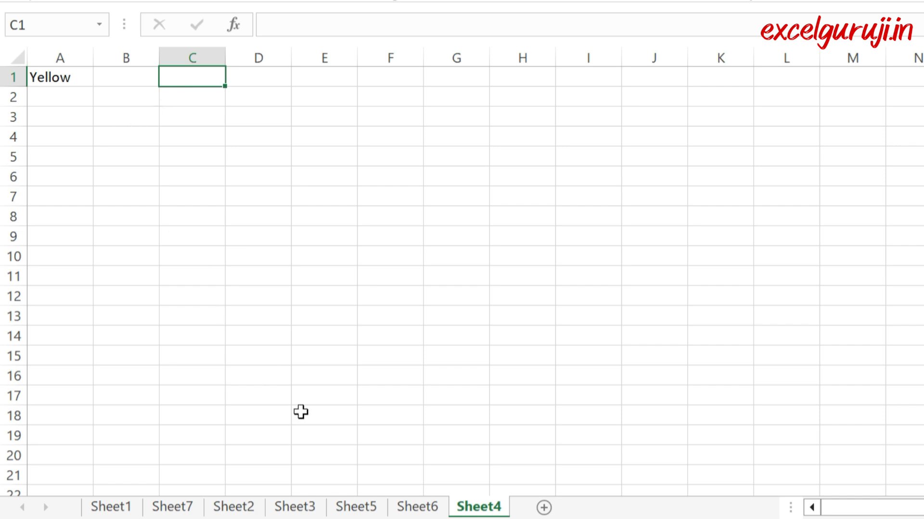
click(357, 509)
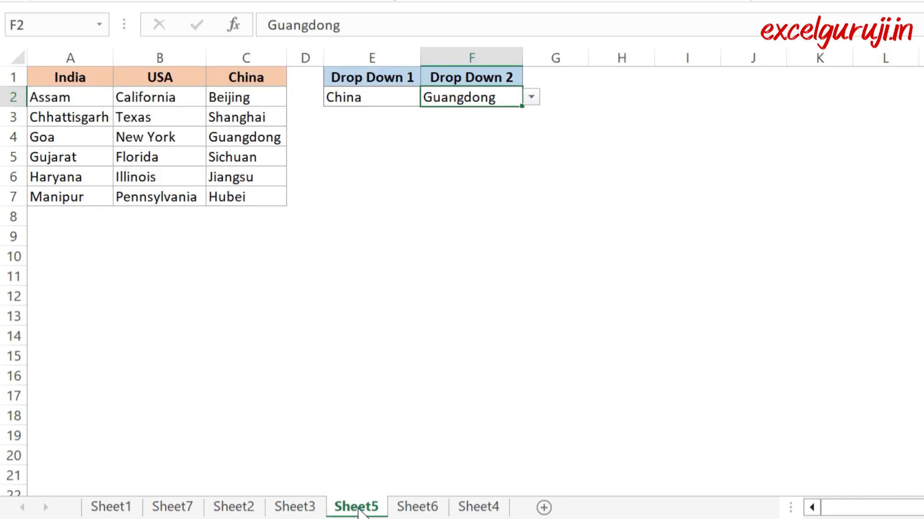
click(465, 510)
click(360, 509)
drag(66, 96, 68, 197)
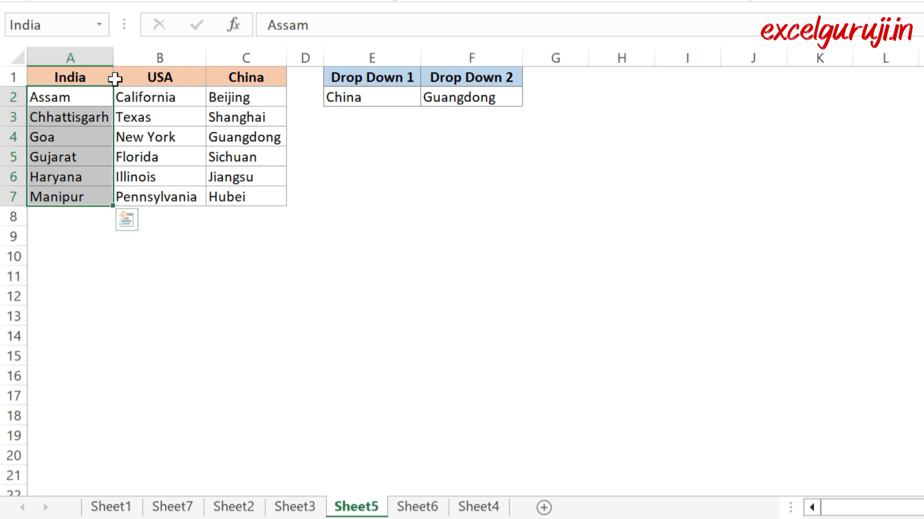
click(477, 508)
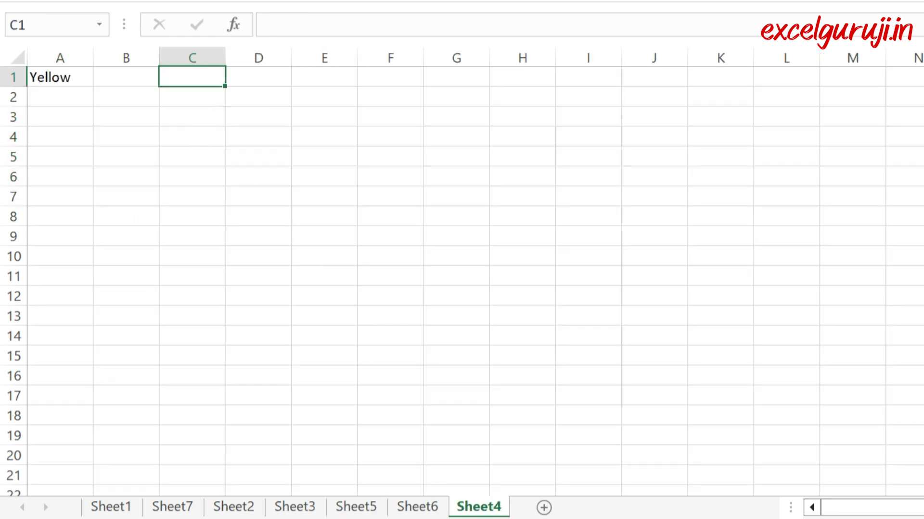
Step: Add a List data validation to cell C1 of Sheet4 with the named range India as its source
key(alt+a)
key(v)
key(v)
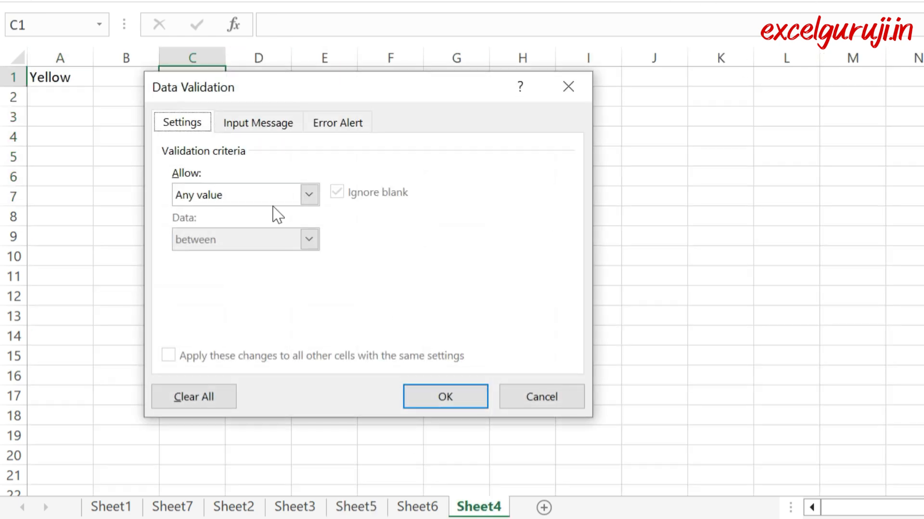
click(246, 195)
click(212, 258)
click(224, 283)
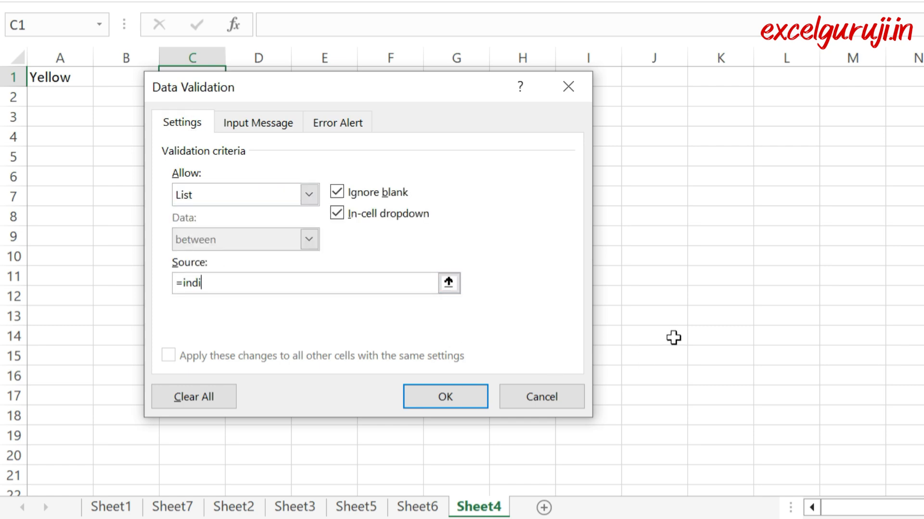
key(Return)
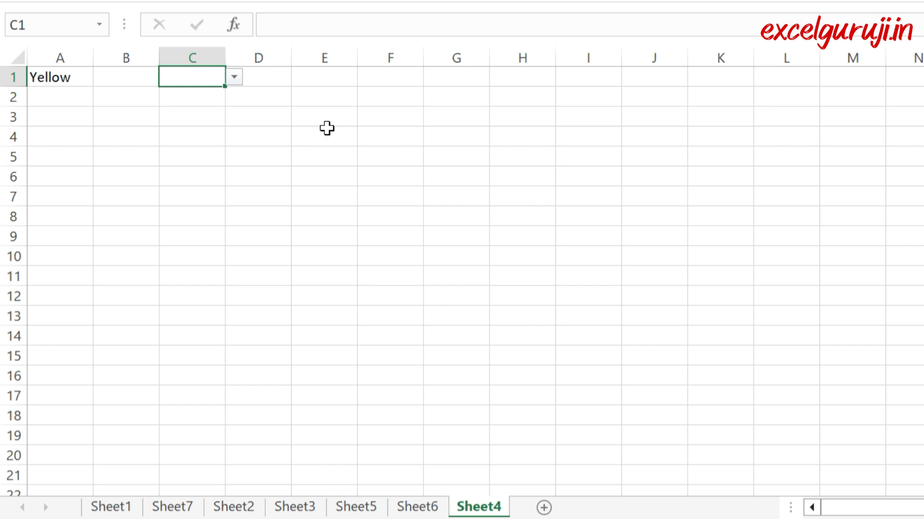
Step: Test the state drop-down in C1 by choosing Gujarat and then Chhattisgarh
click(233, 77)
click(212, 133)
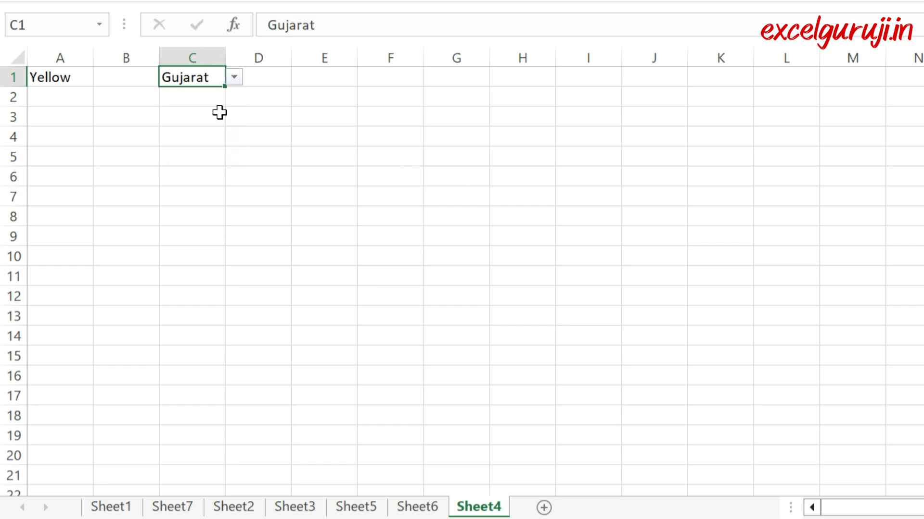
click(233, 77)
click(216, 107)
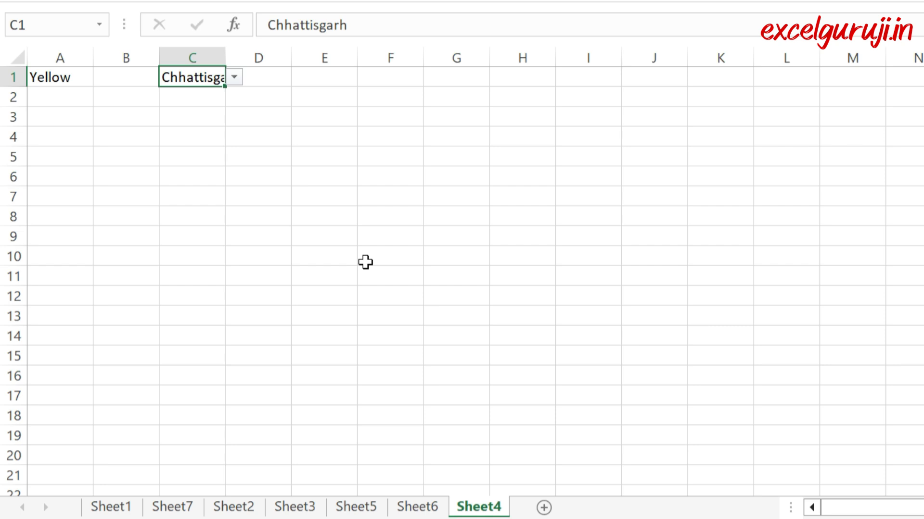
Step: Switch to Source File.xlsx and name the fruit entries in A2:A11 of Sheet1 fruit_list
click(419, 508)
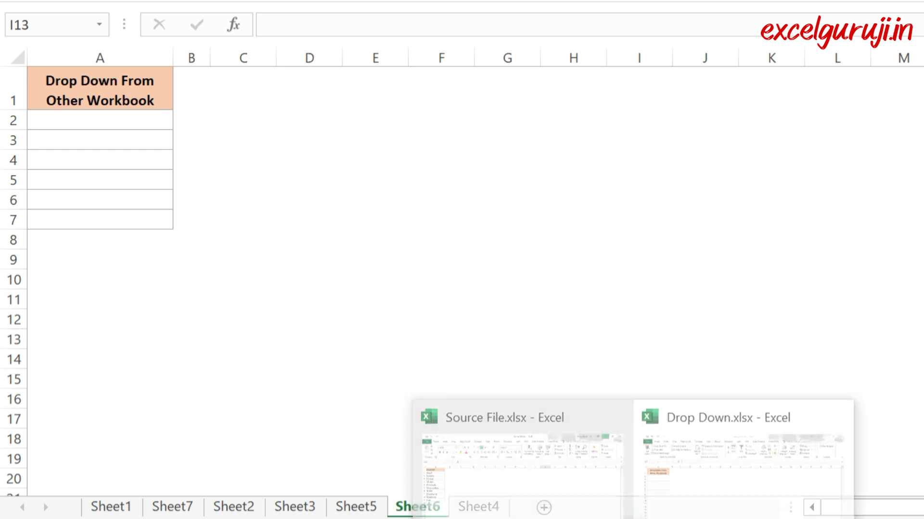
click(551, 499)
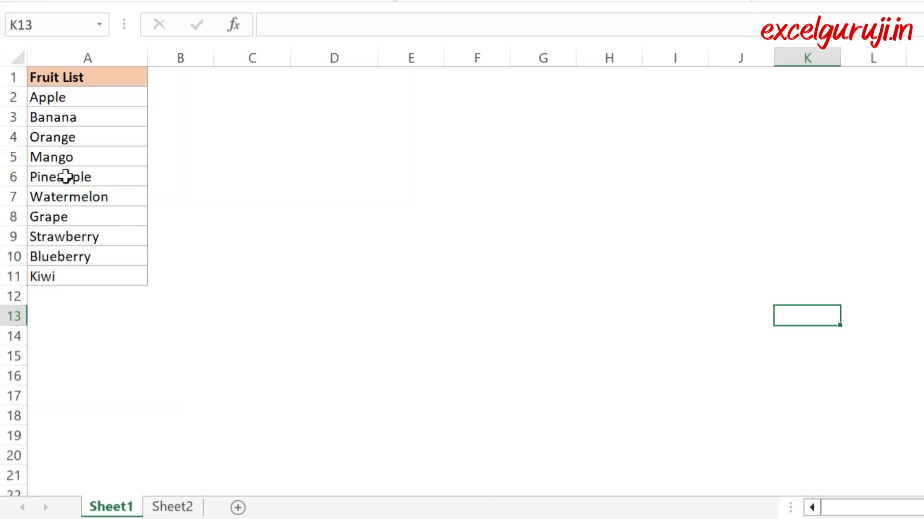
drag(75, 98, 78, 276)
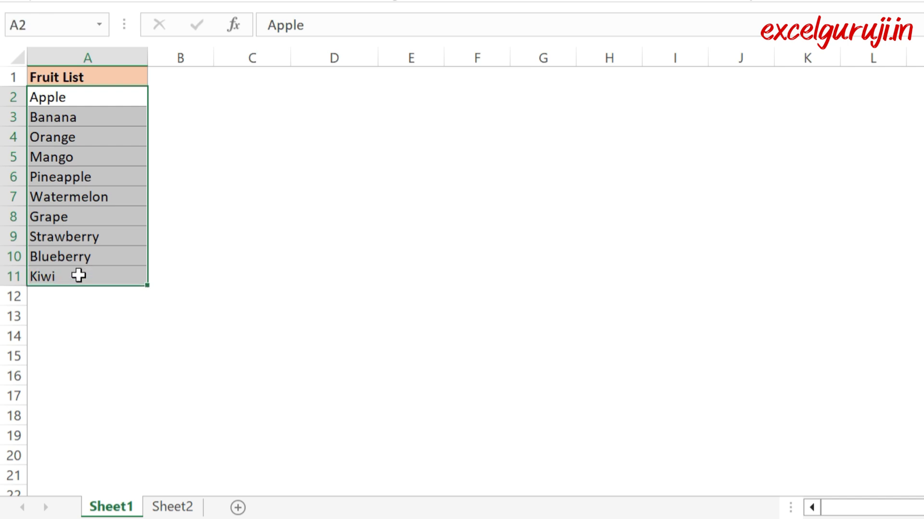
click(66, 25)
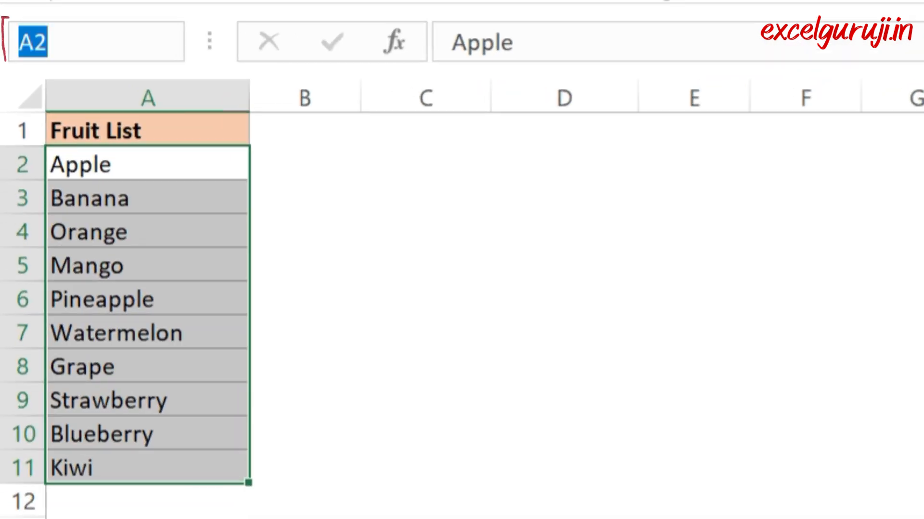
text(fruit)
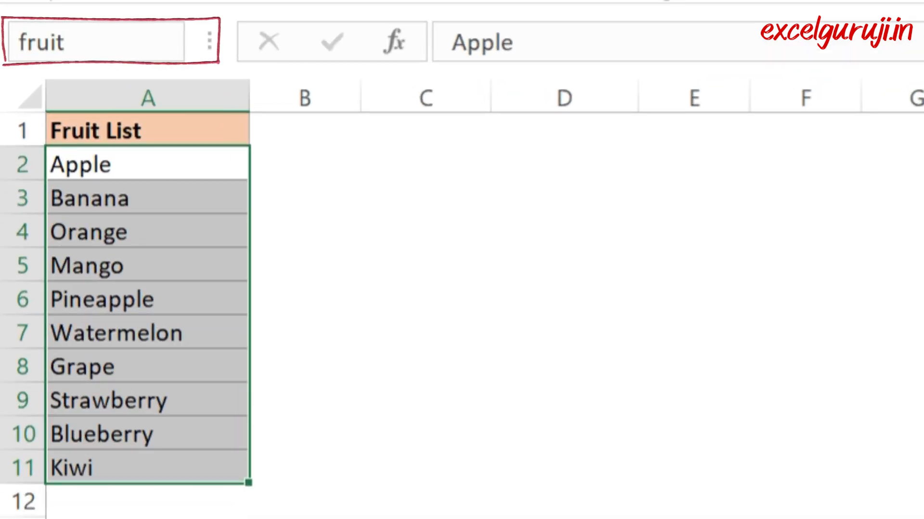
text(_list)
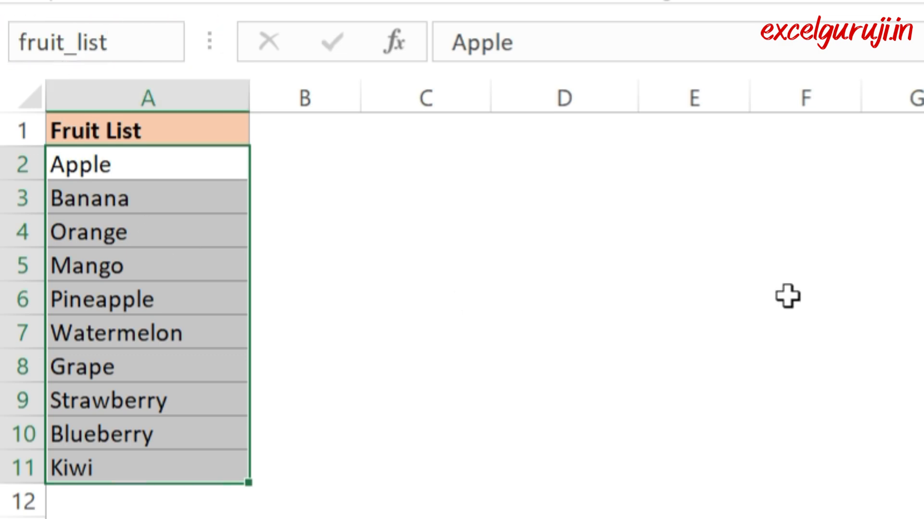
key(Return)
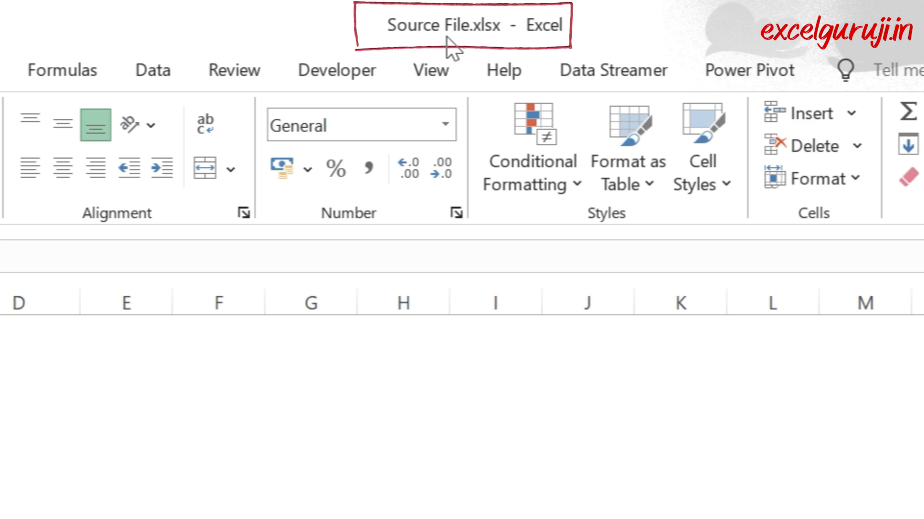
Step: Switch to Drop Down.xlsx, select A2 on Sheet6, and enter pick_list as the name for a new defined name
click(441, 505)
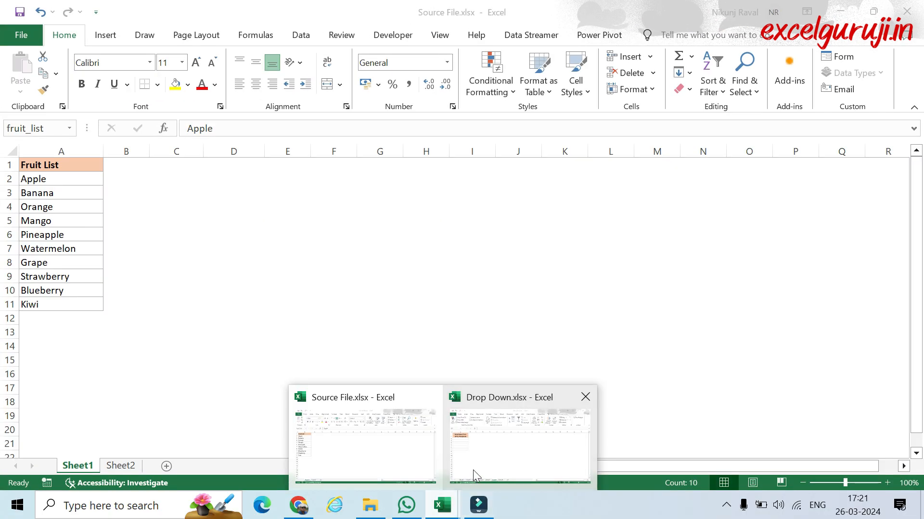
click(496, 464)
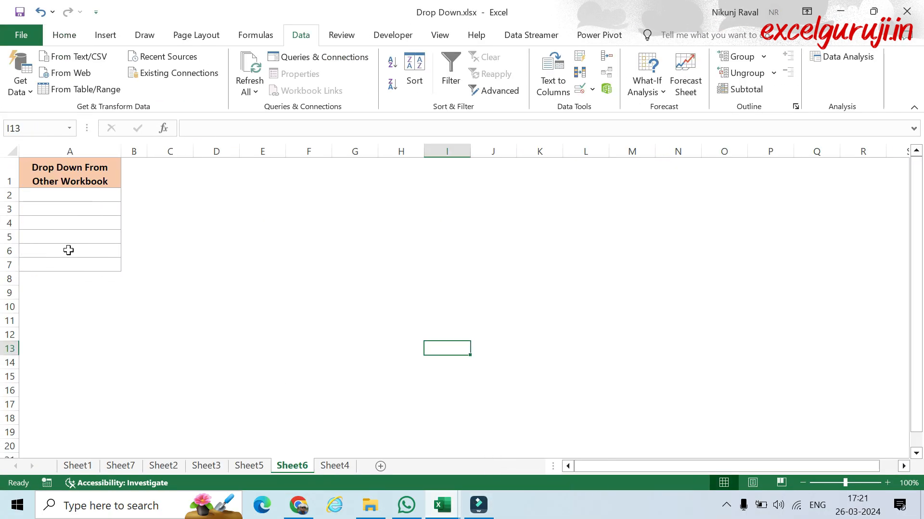
click(75, 195)
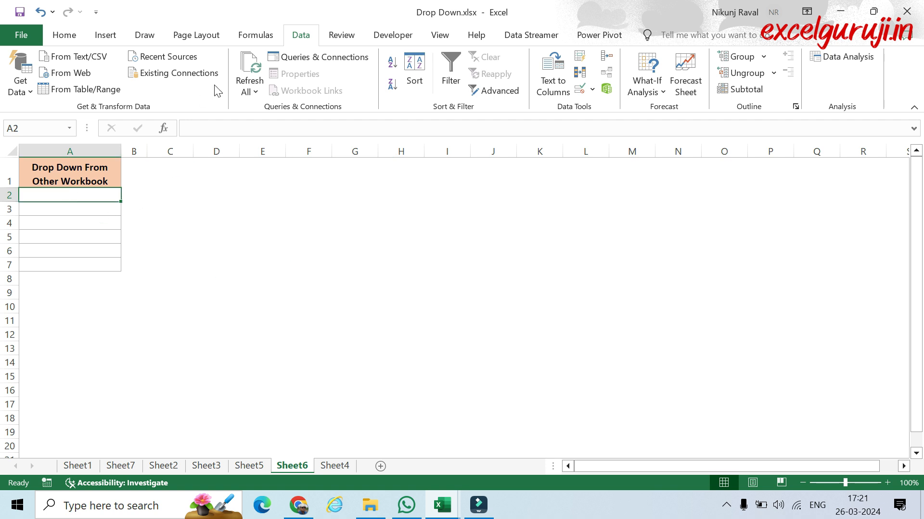
click(268, 40)
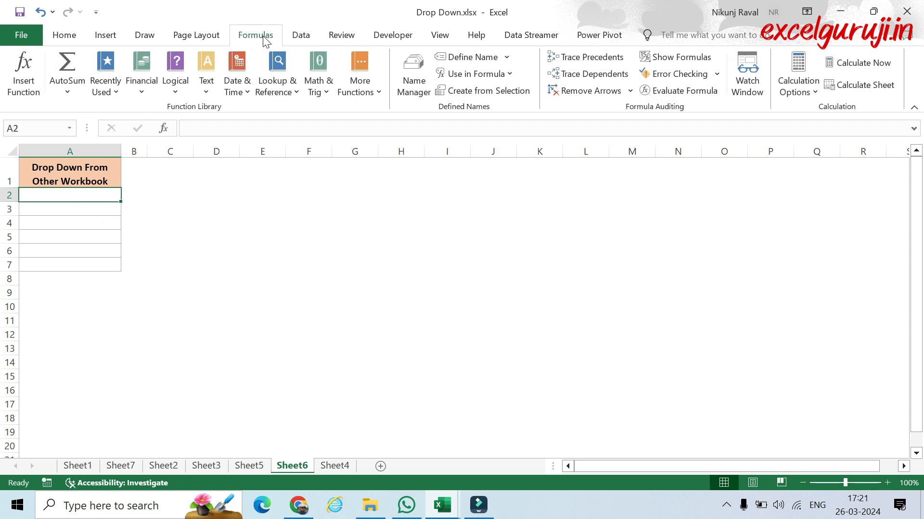
click(464, 57)
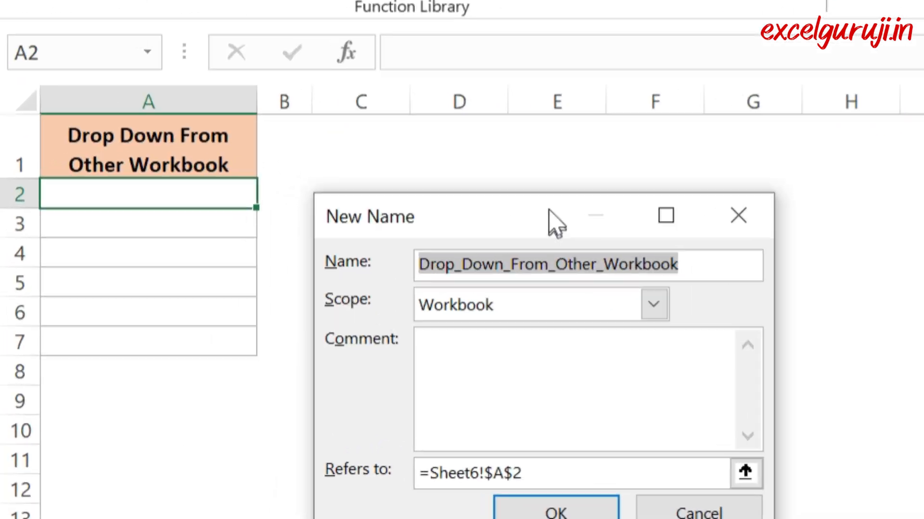
drag(263, 202, 294, 203)
drag(616, 222, 522, 160)
text(pick)
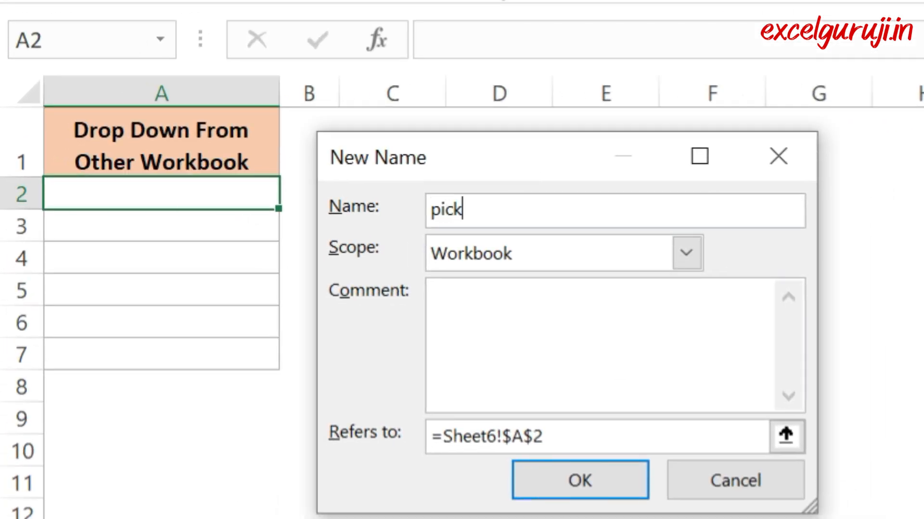
text(_list)
Step: Make the name pick_list refer to ='Source File.xlsx'!fruit_list and create it
drag(545, 437, 443, 436)
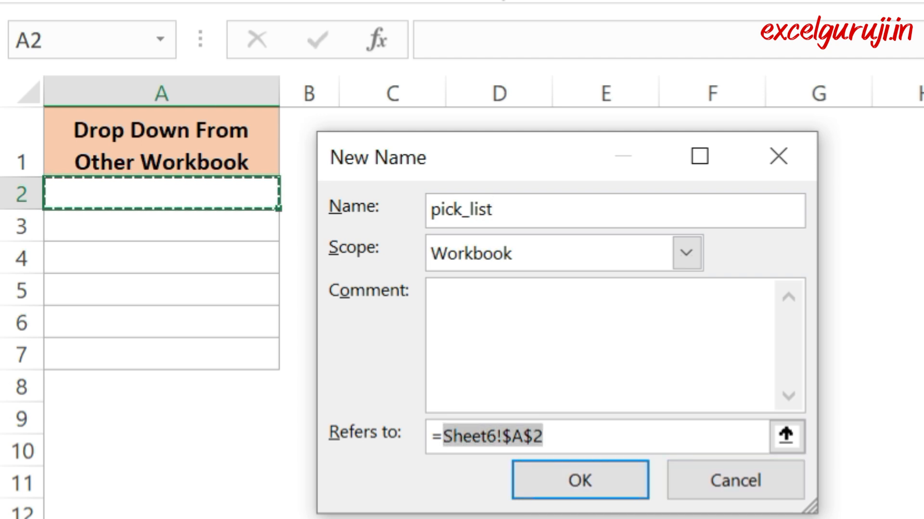
text('Sou)
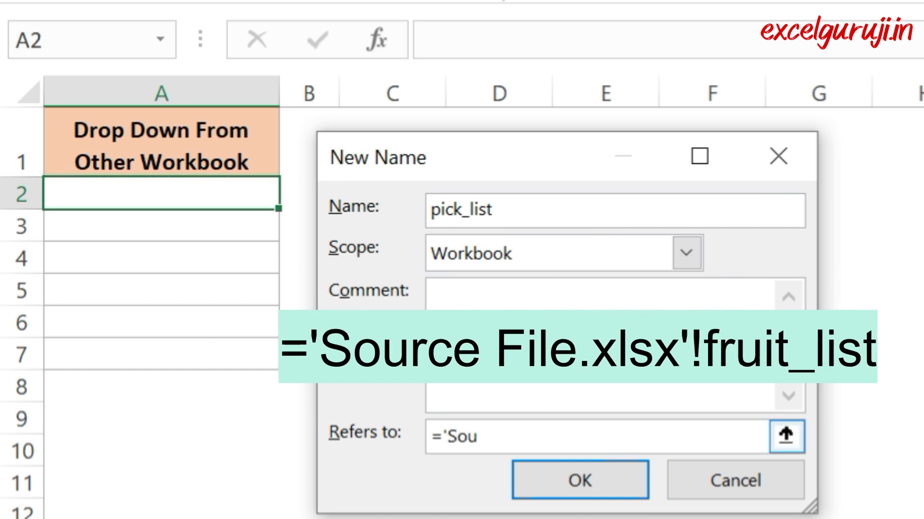
text(rce File.xl)
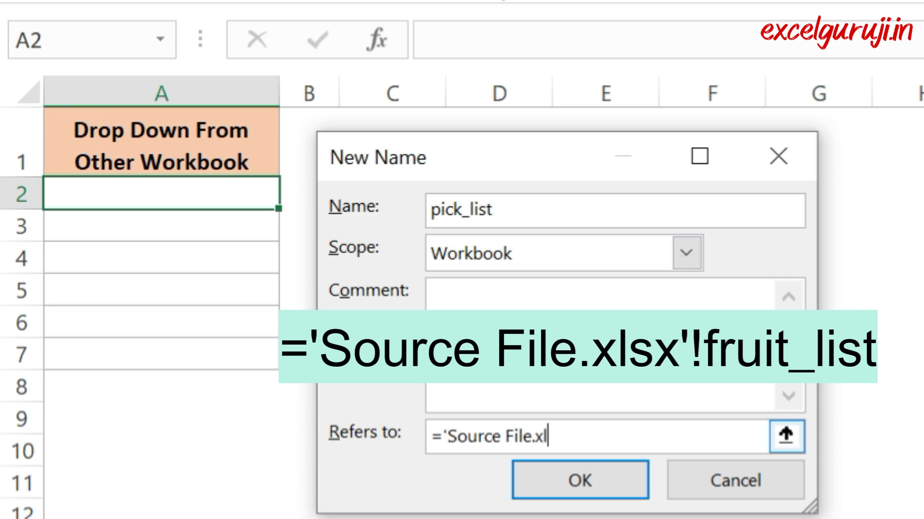
text(sx)
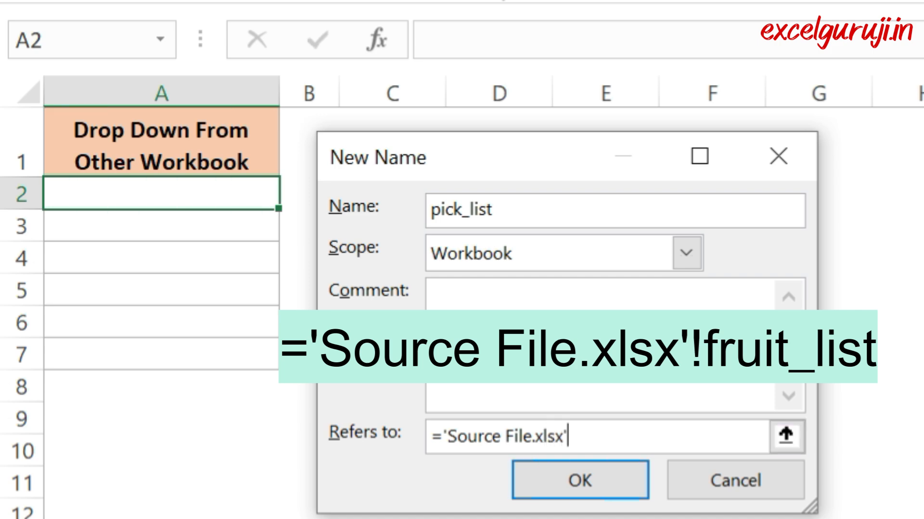
text('!frui)
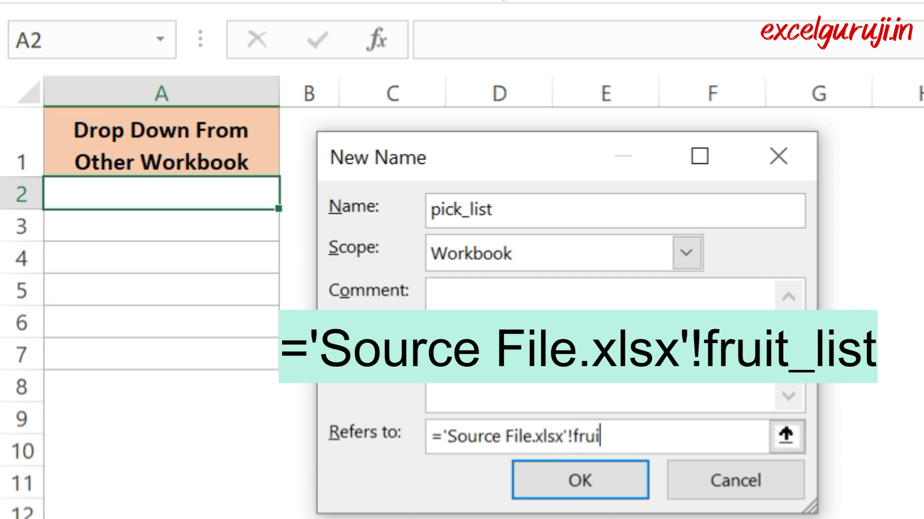
text(t_list)
click(608, 487)
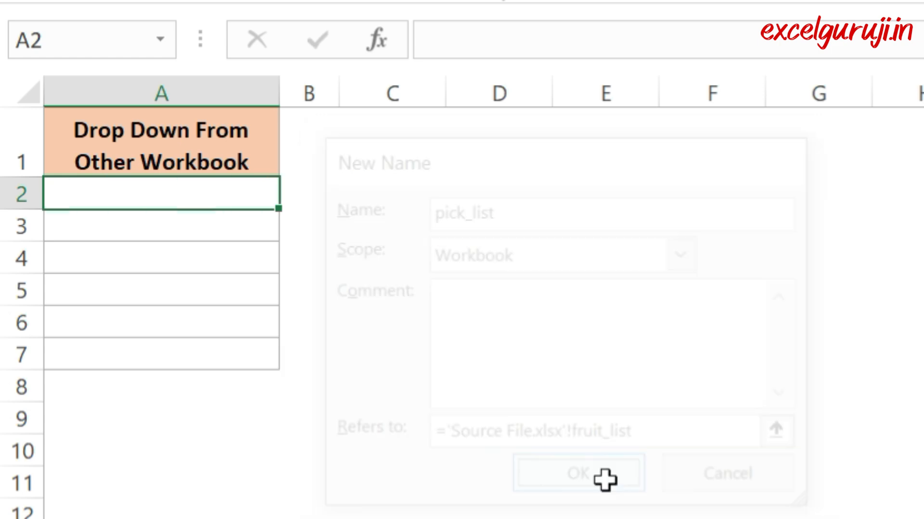
Step: Add a List data validation to A2:A7 on Sheet6 with =pick_list as its source
drag(216, 194, 217, 351)
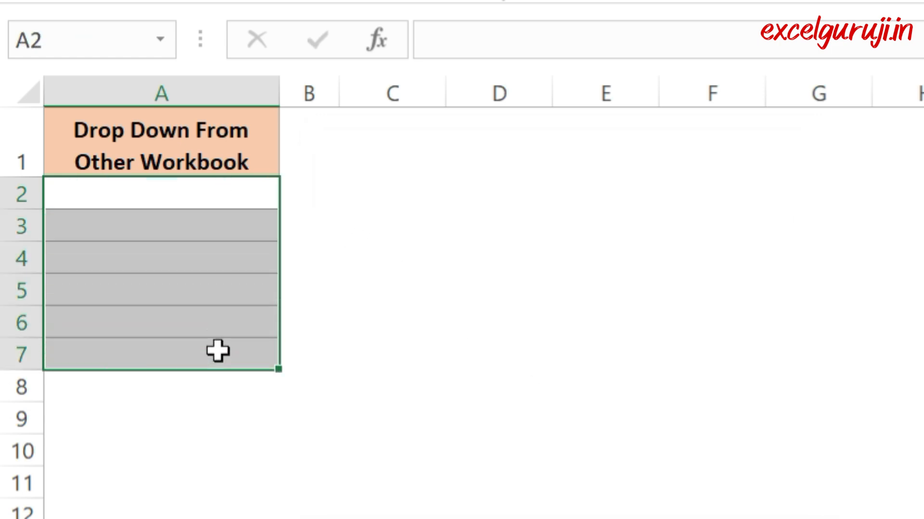
click(435, 23)
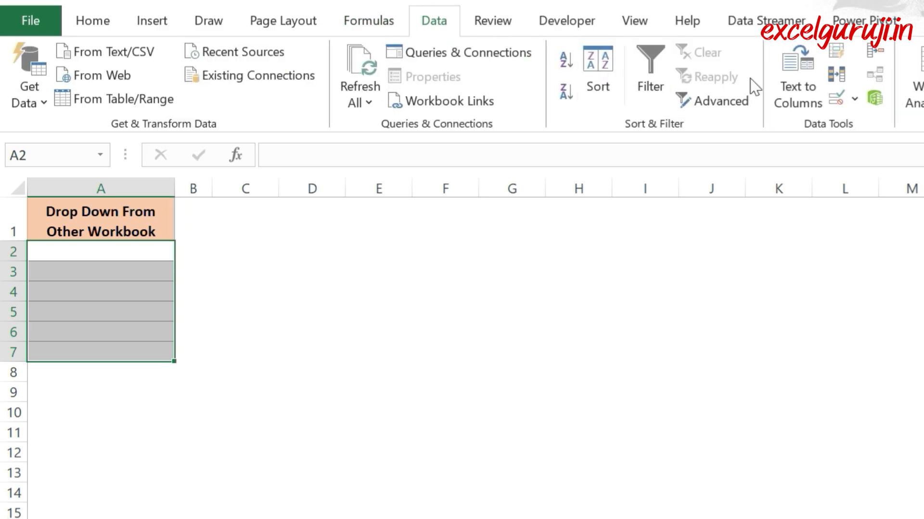
click(836, 101)
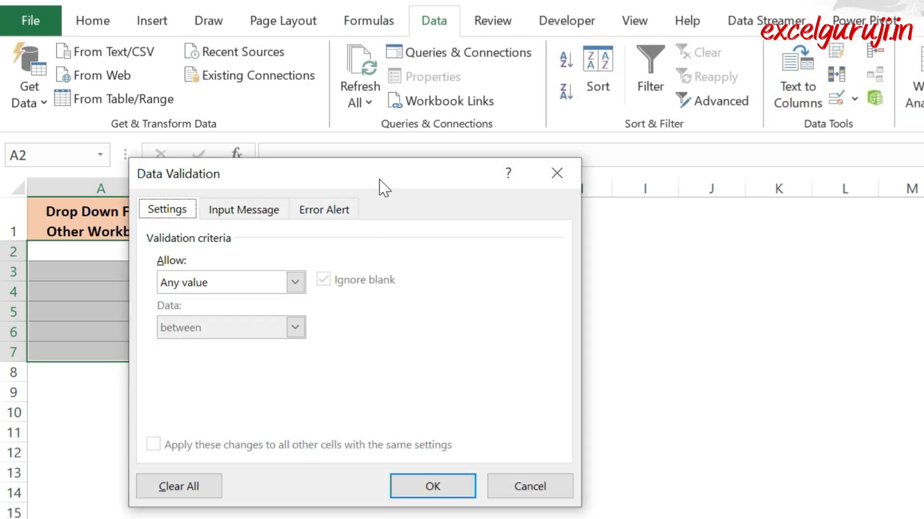
drag(400, 181, 454, 227)
click(364, 319)
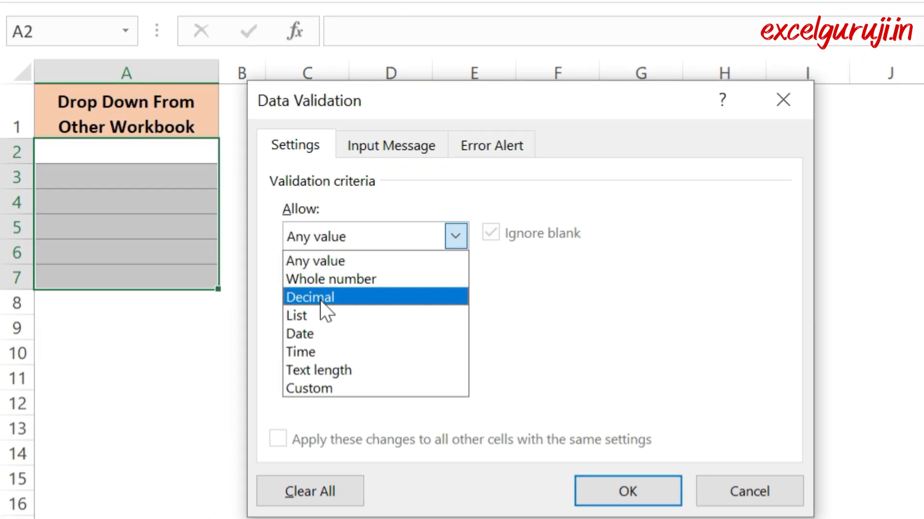
click(275, 362)
click(278, 391)
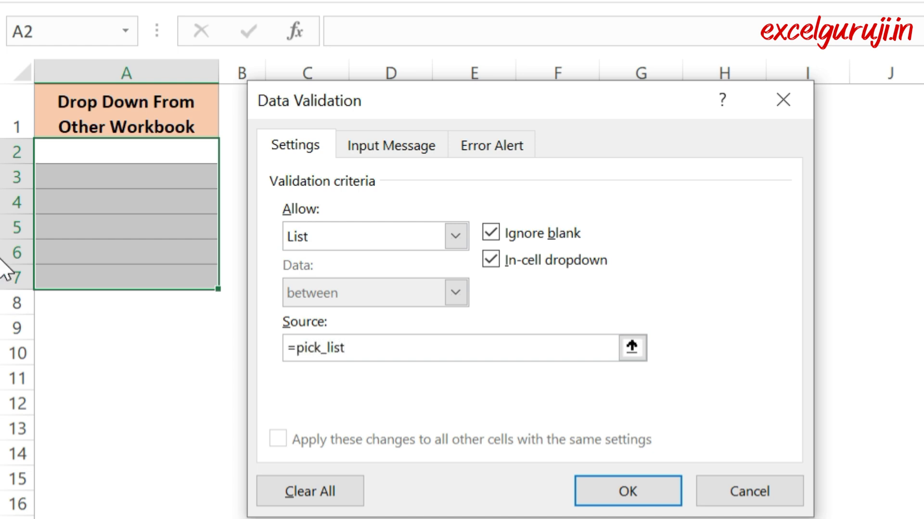
click(655, 493)
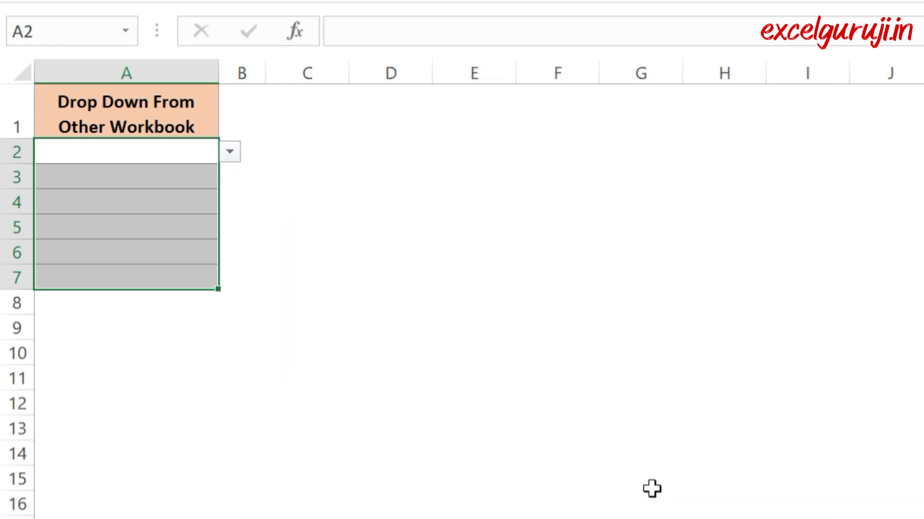
Step: Test the cross-workbook drop-down by choosing Apple in A2 and another fruit in A4
click(89, 151)
click(231, 153)
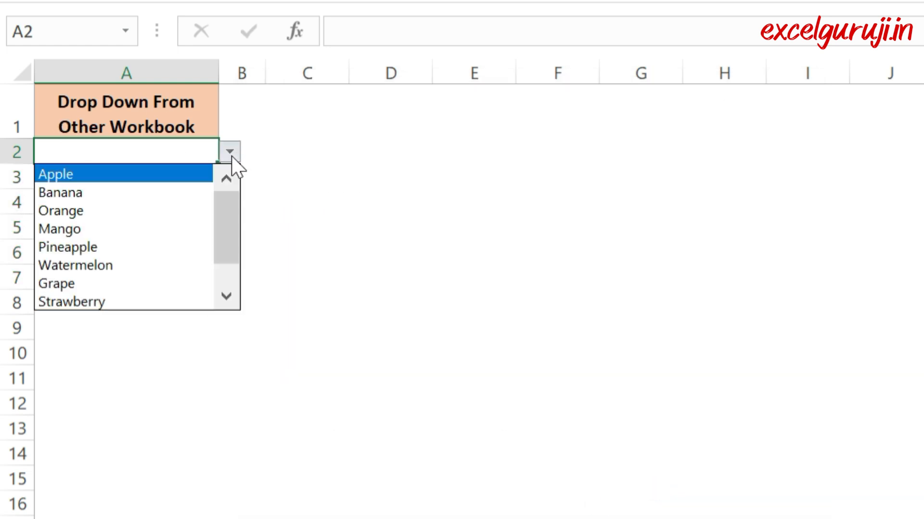
drag(234, 204, 209, 189)
click(140, 173)
click(172, 207)
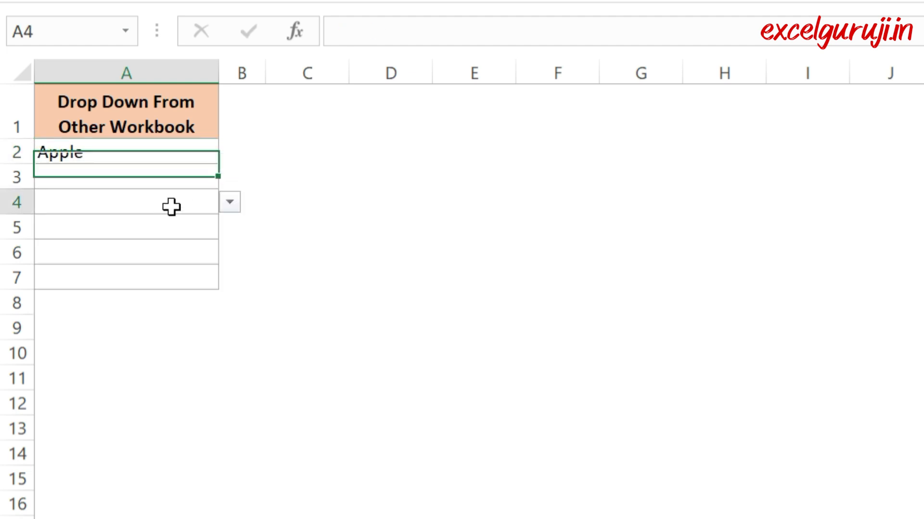
click(230, 203)
click(149, 294)
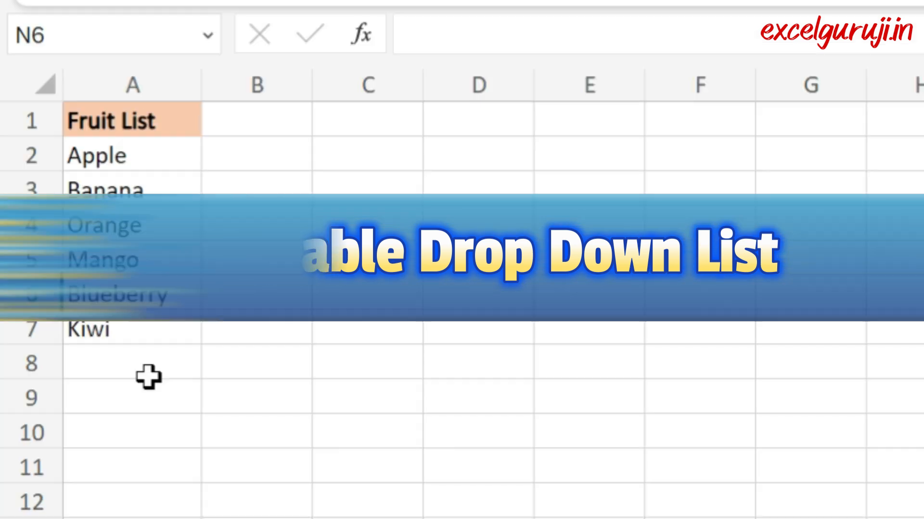
Step: Try the searchable drop-down in cell A8 under Fruit List by entering the search text App
click(144, 364)
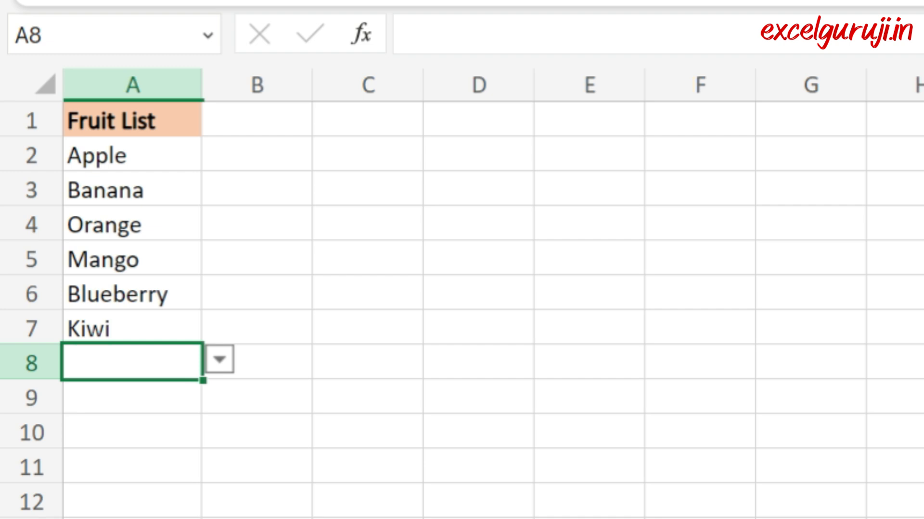
click(151, 401)
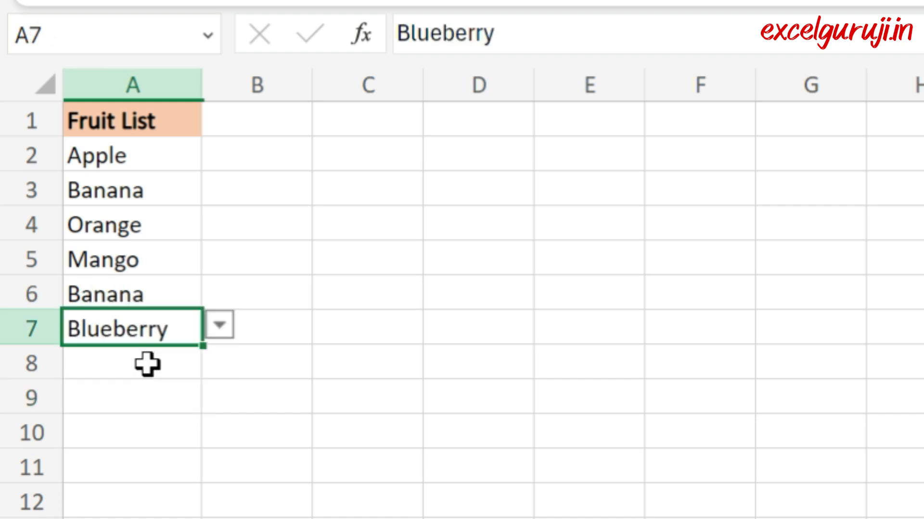
click(148, 362)
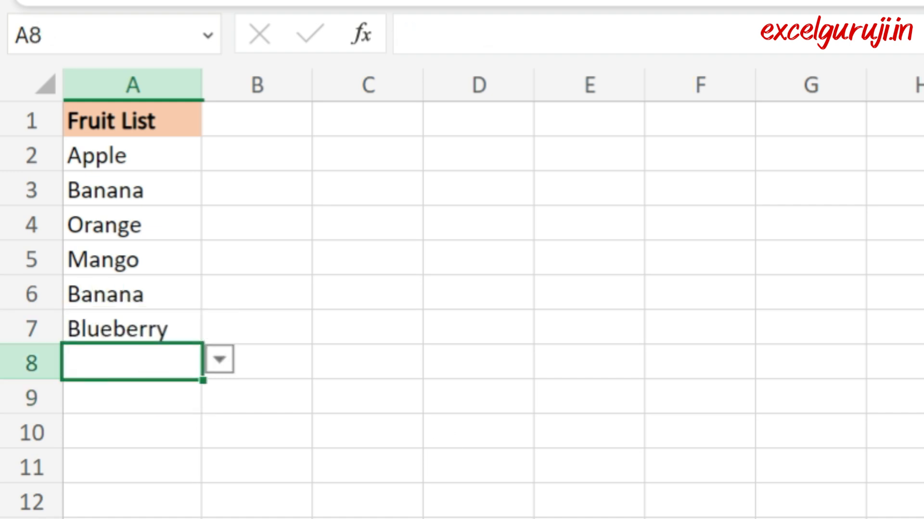
text(App)
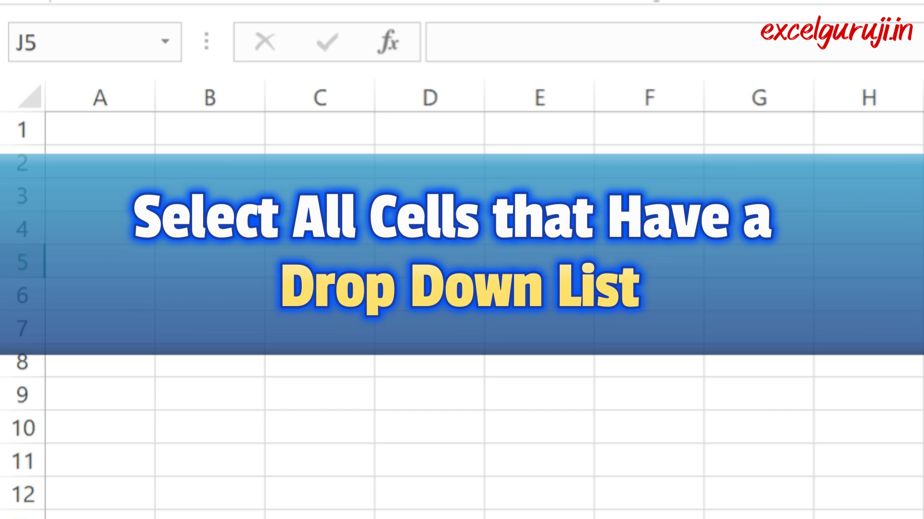
Step: Check individual cells in row 1, such as A1 through F1, for drop-down arrows
click(87, 134)
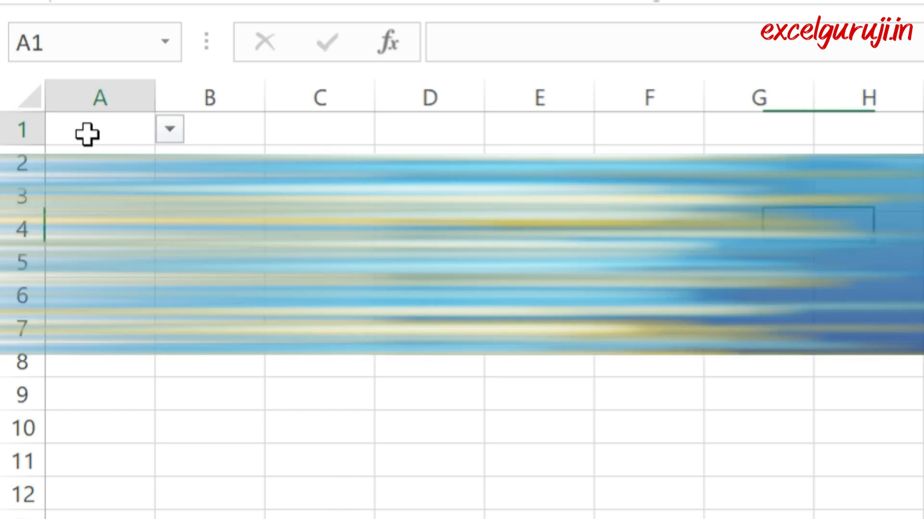
click(241, 130)
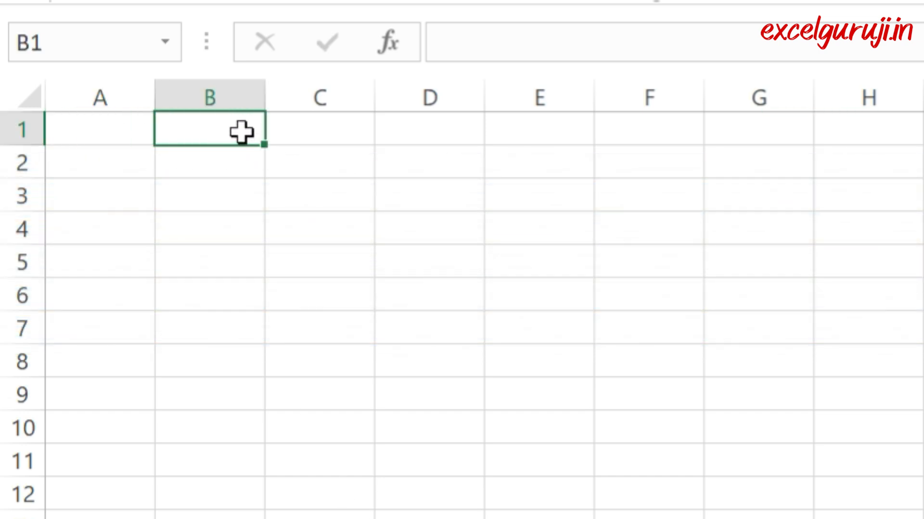
click(302, 128)
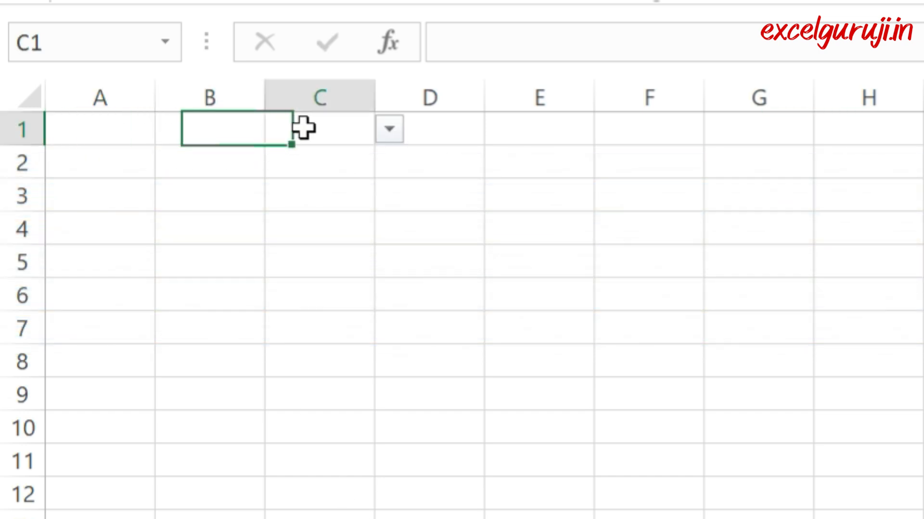
click(555, 128)
click(453, 131)
click(648, 122)
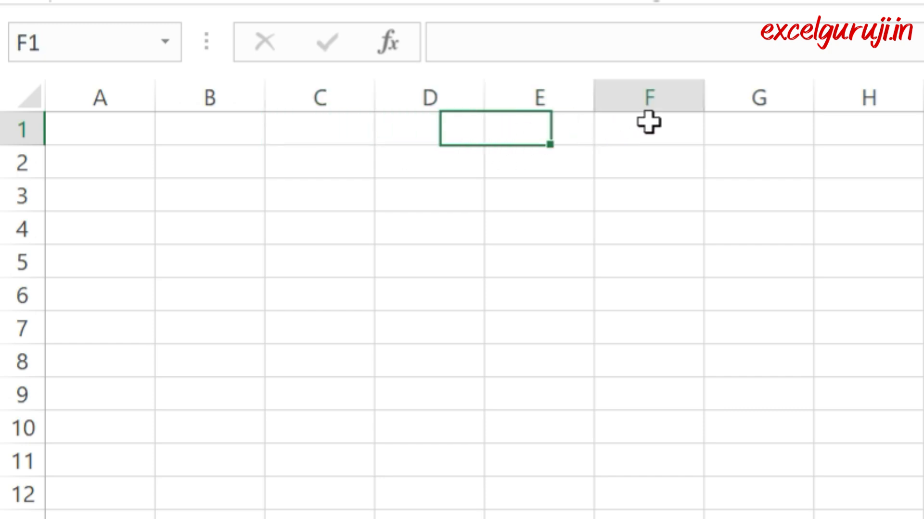
click(121, 129)
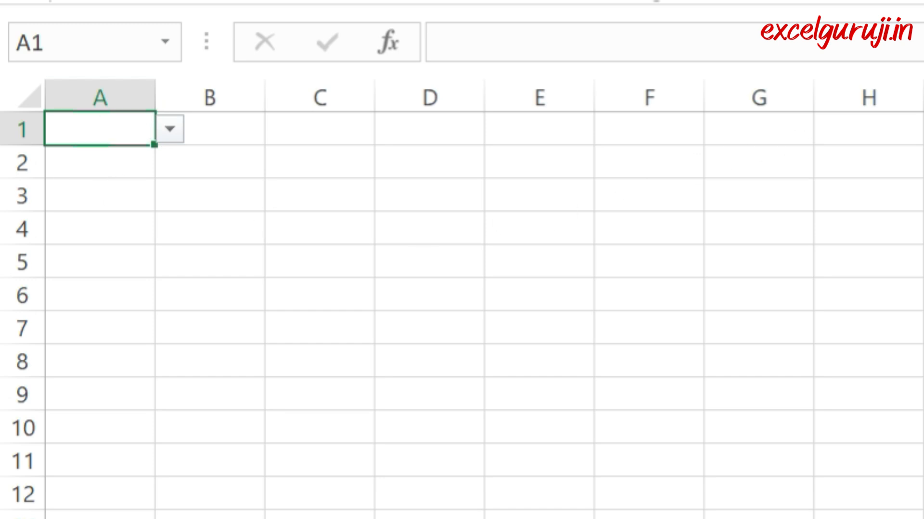
click(923, 129)
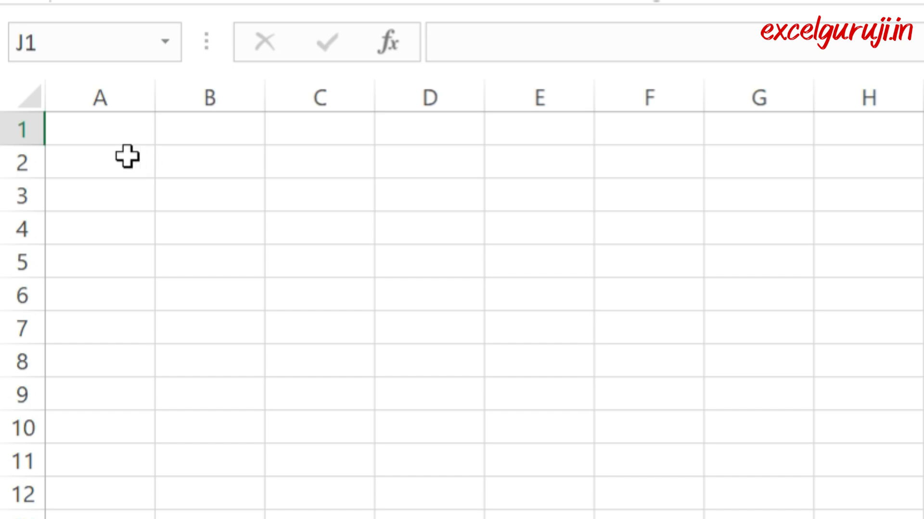
click(119, 130)
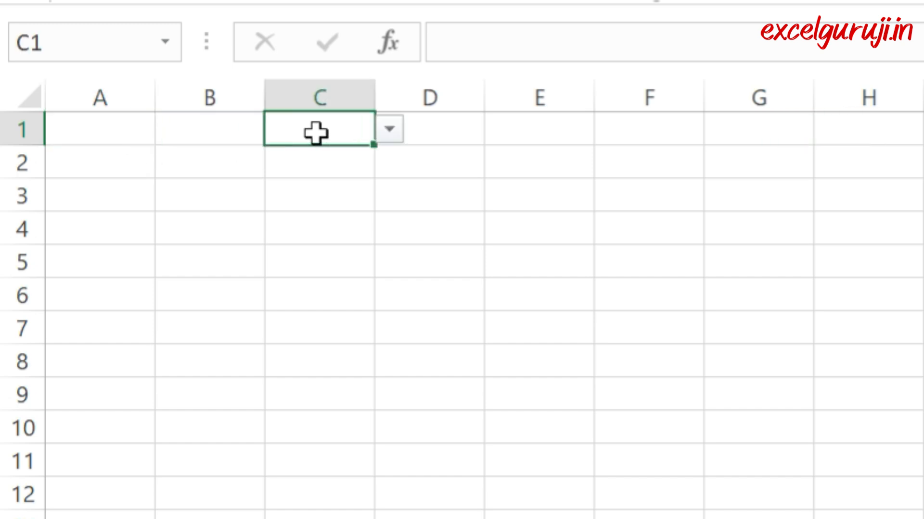
Step: Select all cells on Sheet4 that contain any data validation, using Go To Special with the Data validation and All options
click(923, 361)
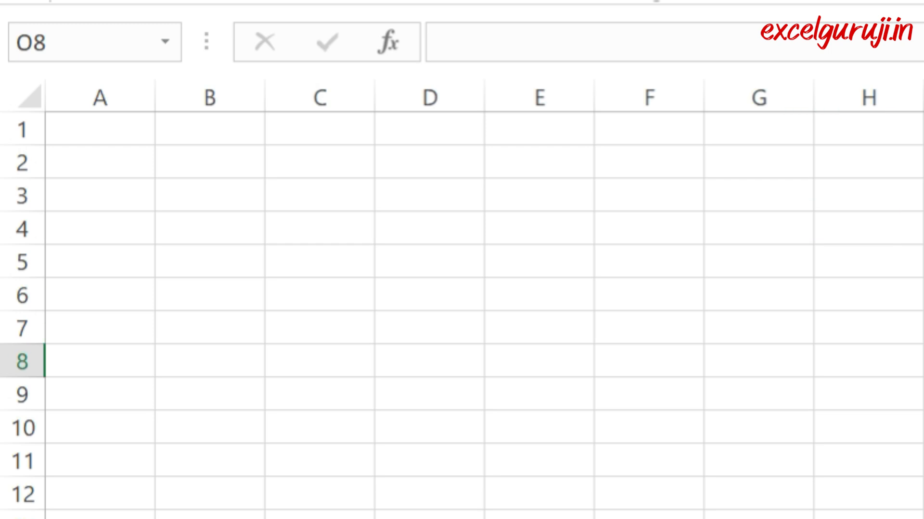
click(763, 96)
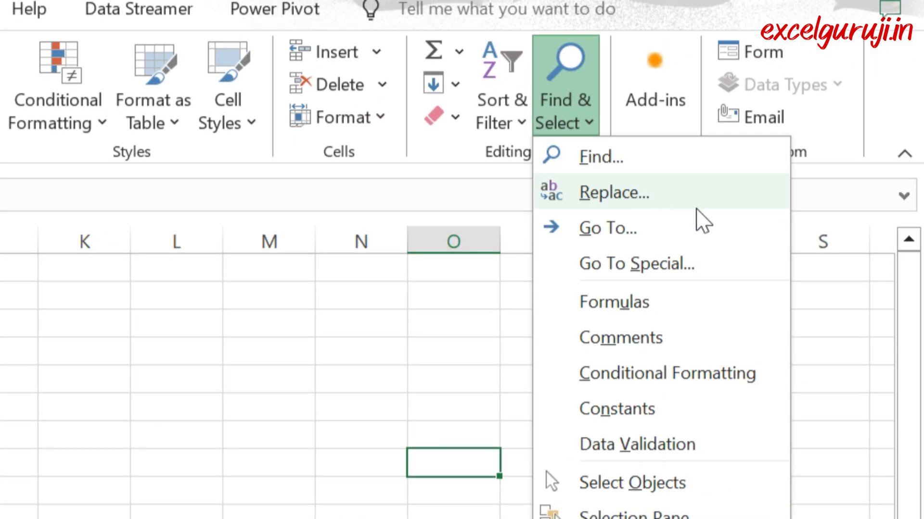
click(696, 264)
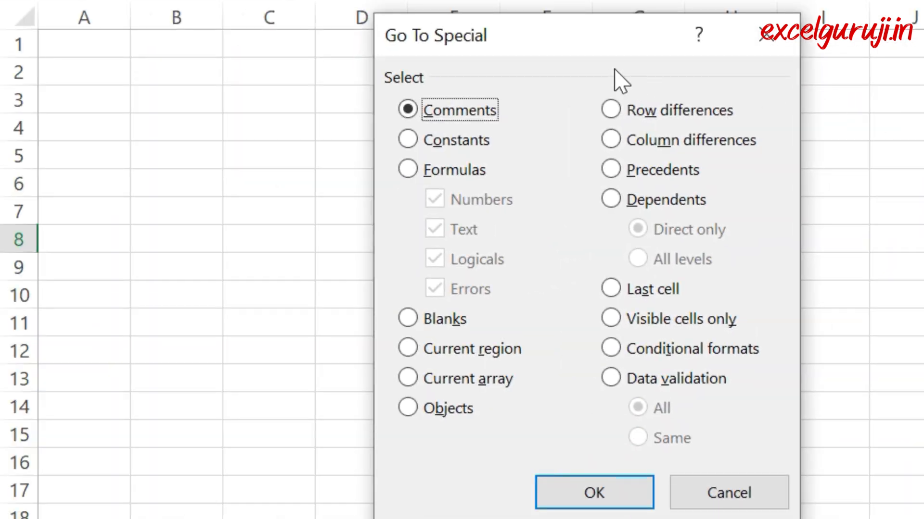
drag(608, 51, 719, 46)
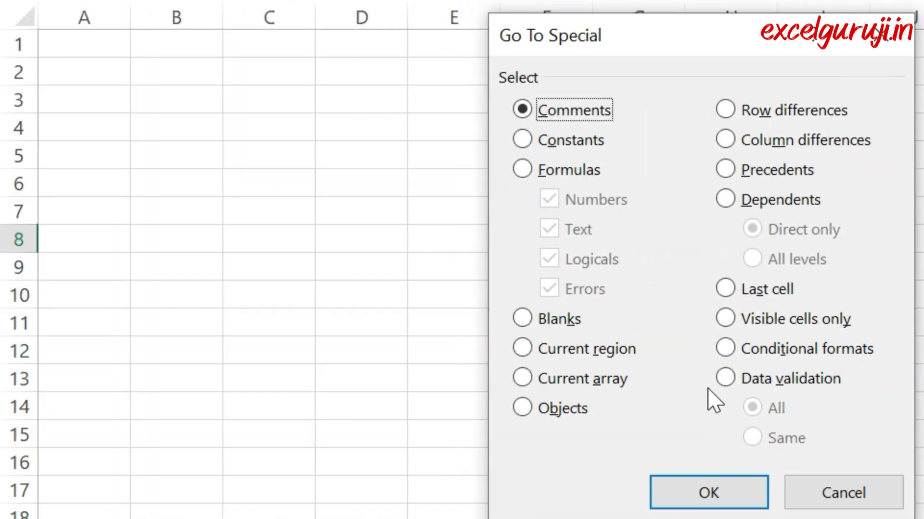
click(725, 379)
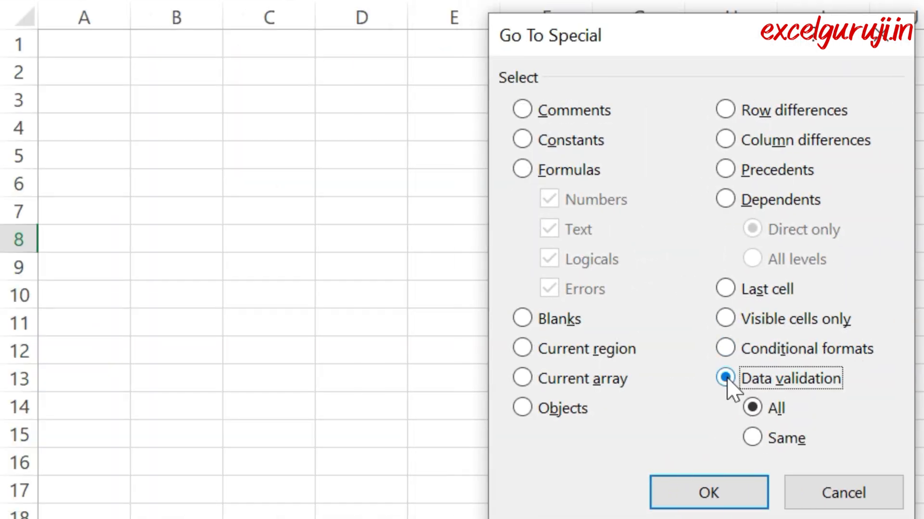
click(725, 497)
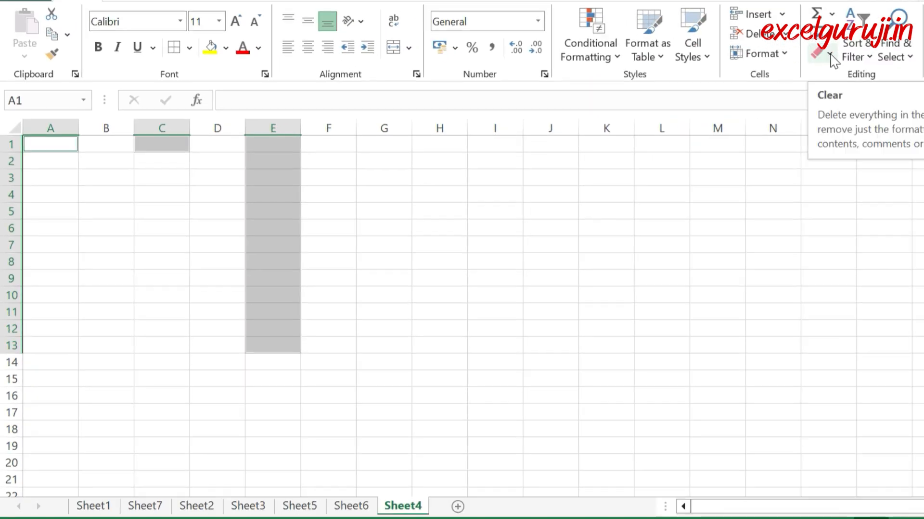
Step: Fill the selected drop-down cells A1, C1 and E1:E13 with light orange and add borders around every cell
click(830, 55)
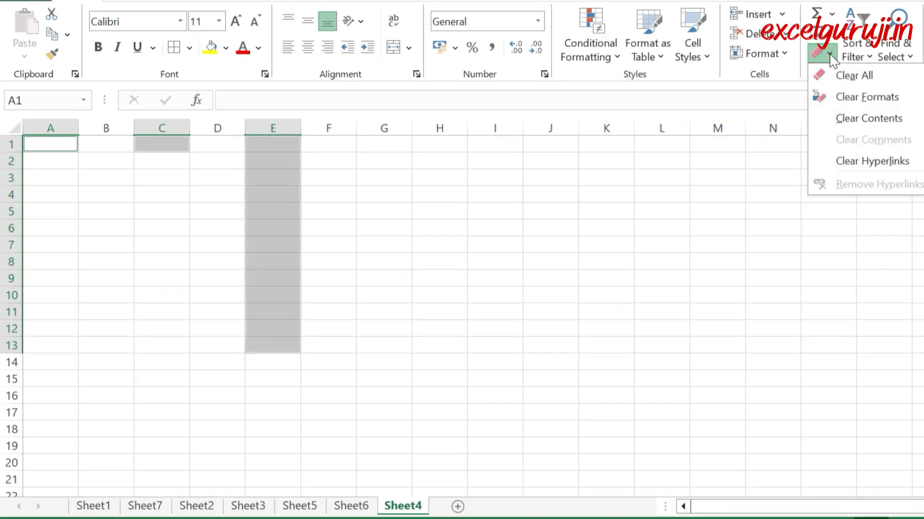
click(869, 77)
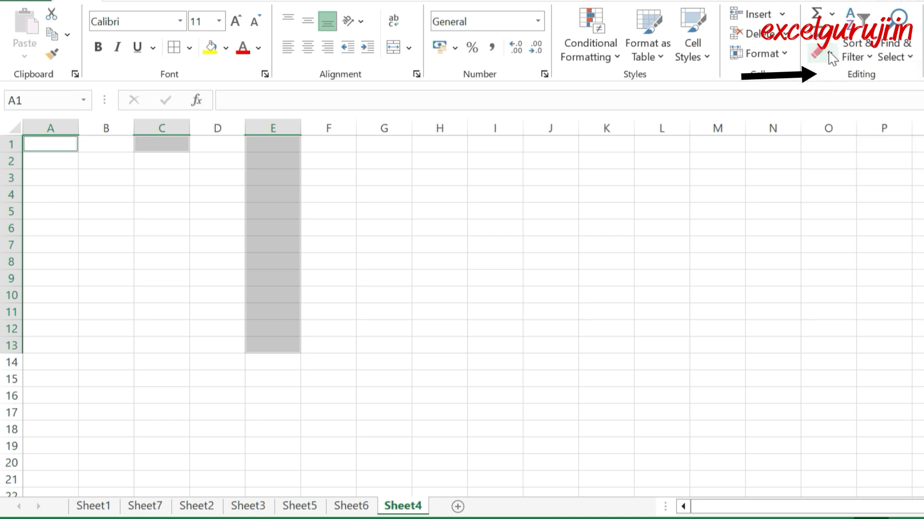
click(225, 47)
click(287, 122)
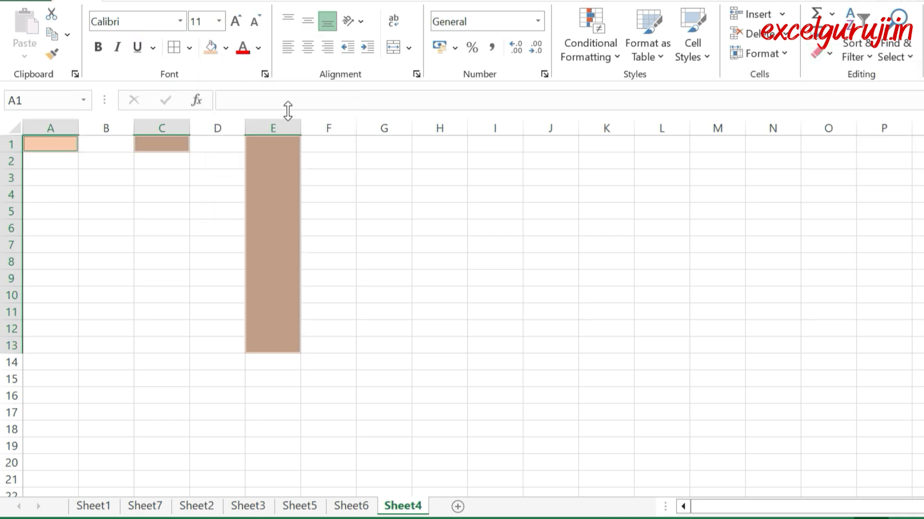
click(173, 47)
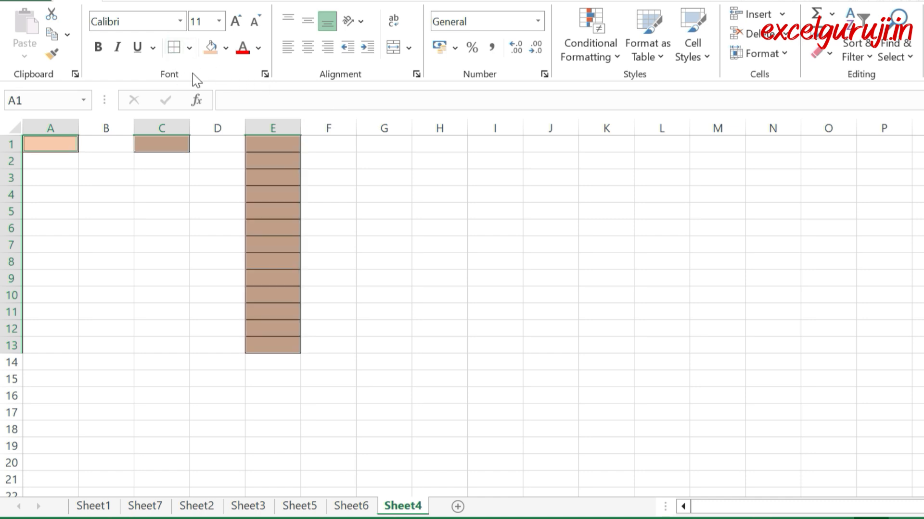
click(550, 245)
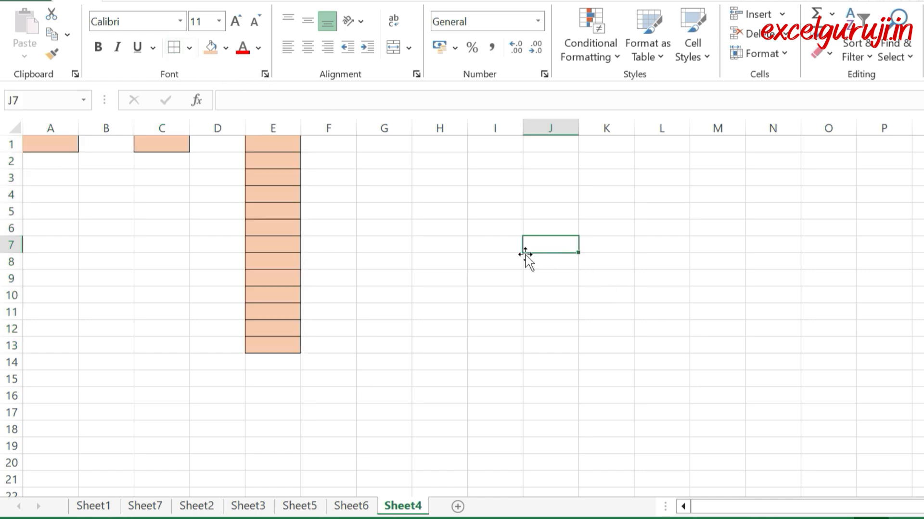
Step: Test the highlighted drop-downs by choosing Chhattisgarh in C1 and the first list entry in E1
click(165, 142)
click(198, 145)
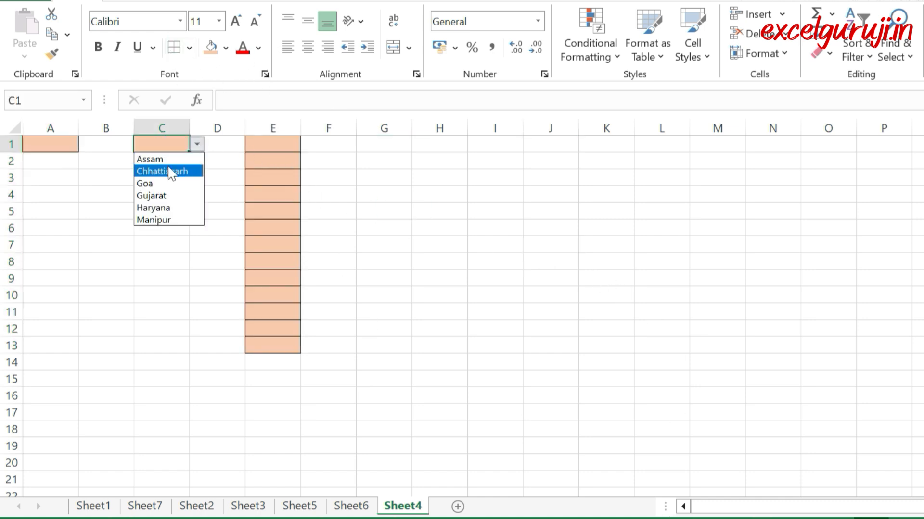
key(Escape)
click(251, 145)
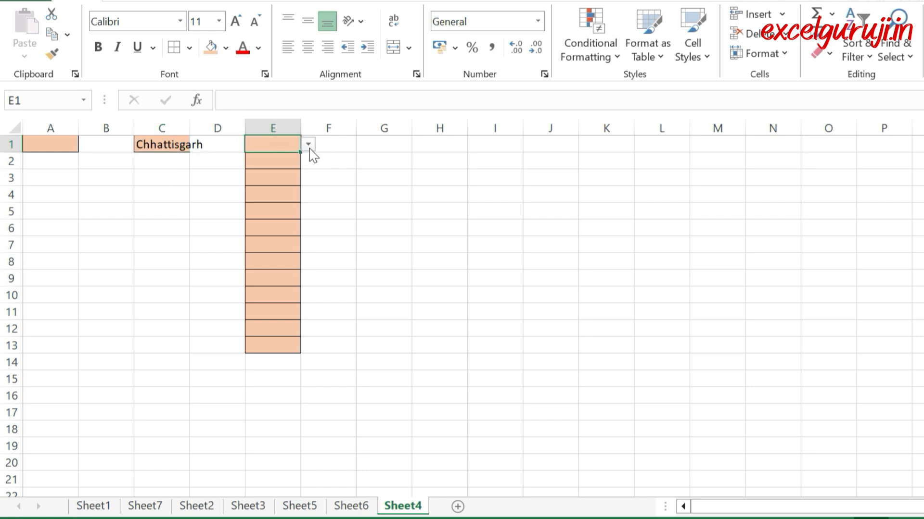
click(308, 145)
click(285, 160)
click(567, 183)
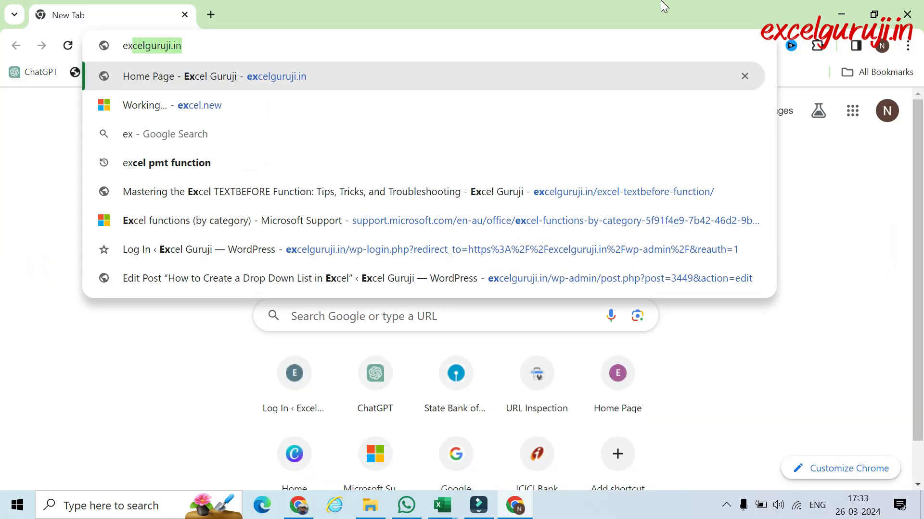
Step: Switch to Chrome, go to excelguruji.in and open the blog article How to Create a Drop Down List in Excel
key(Return)
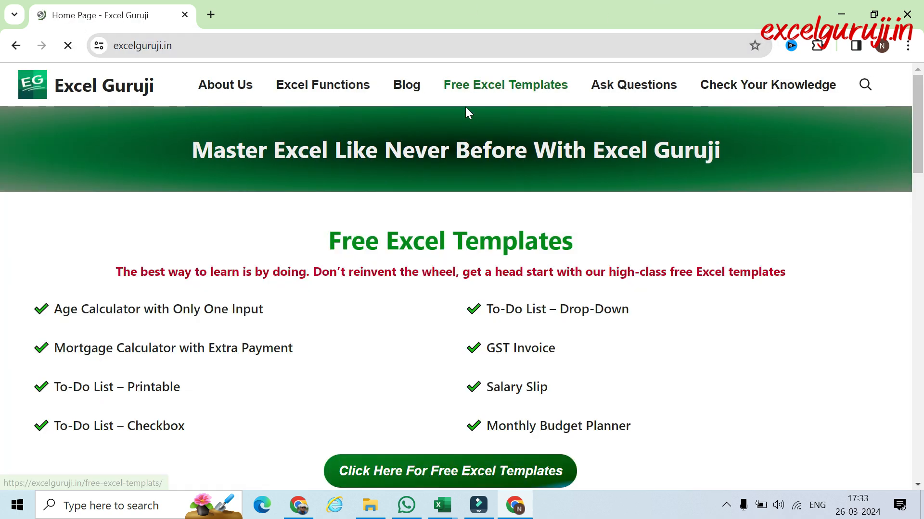
click(399, 83)
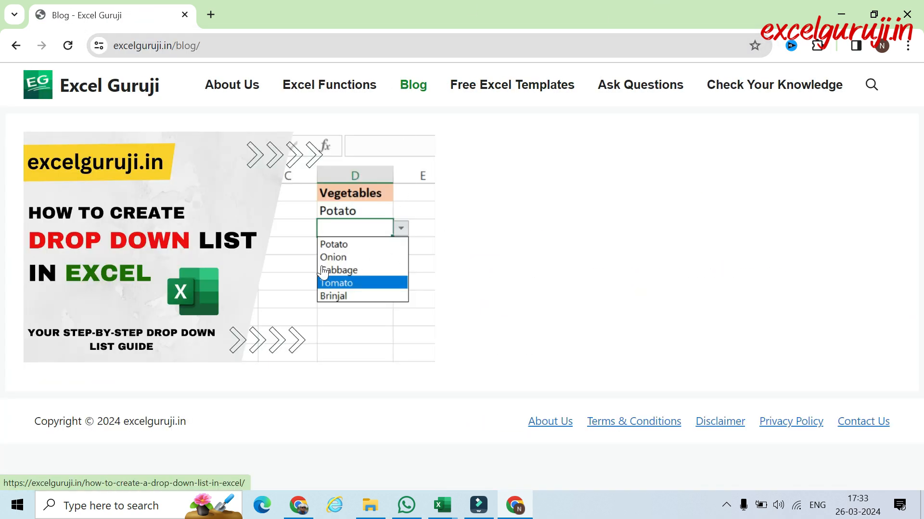
click(173, 242)
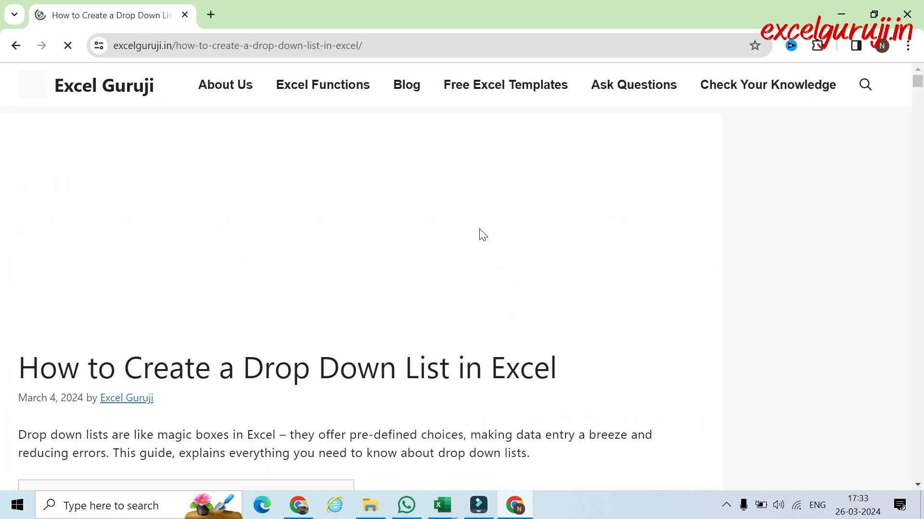
Step: Browse the article, go to its Practice Workbook section, and return to the Excel Guruji home page
scroll(463, 276, down, 20)
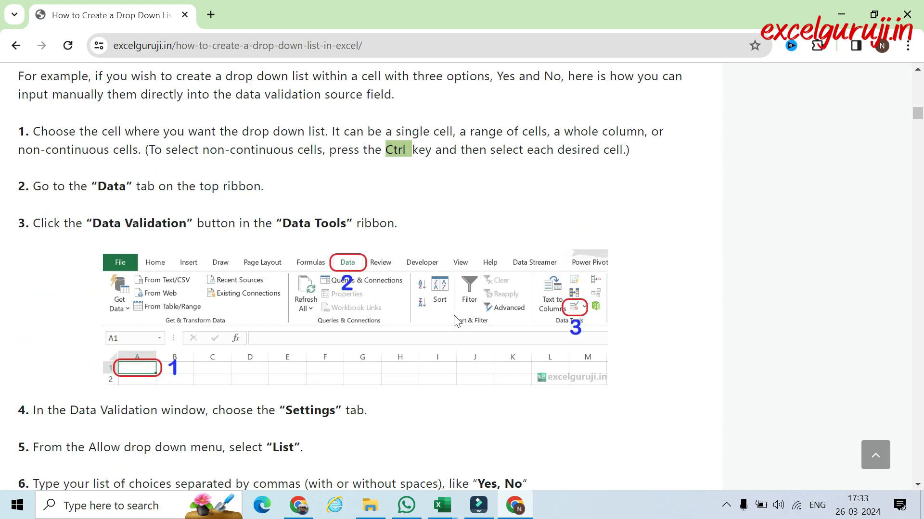
scroll(453, 379, down, 2)
drag(918, 135, 922, 80)
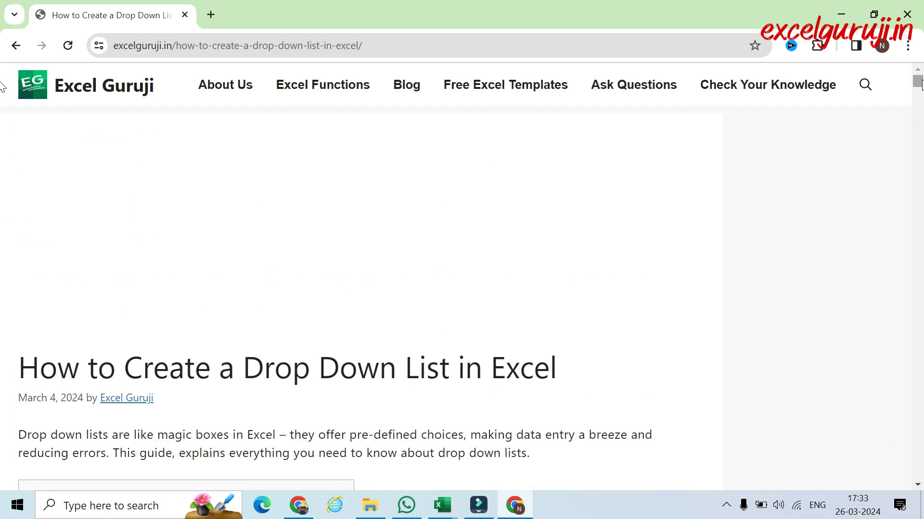
scroll(303, 320, down, 10)
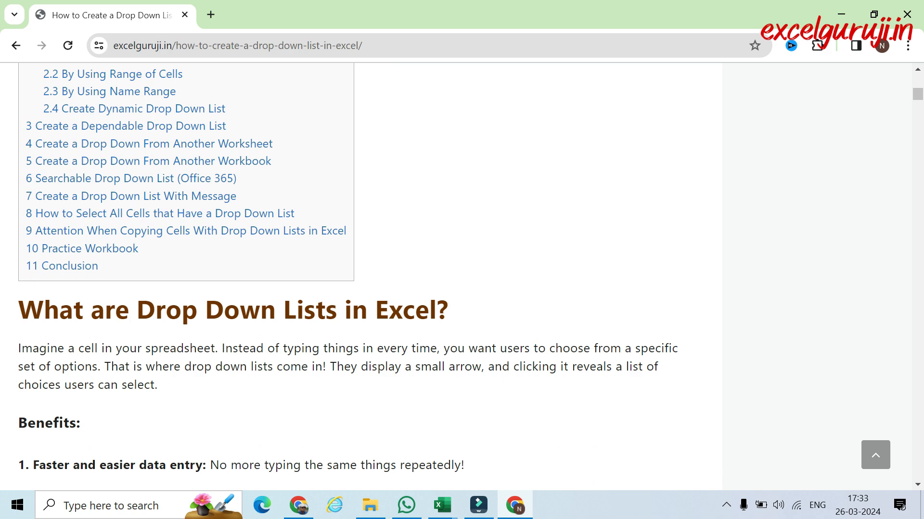
click(116, 249)
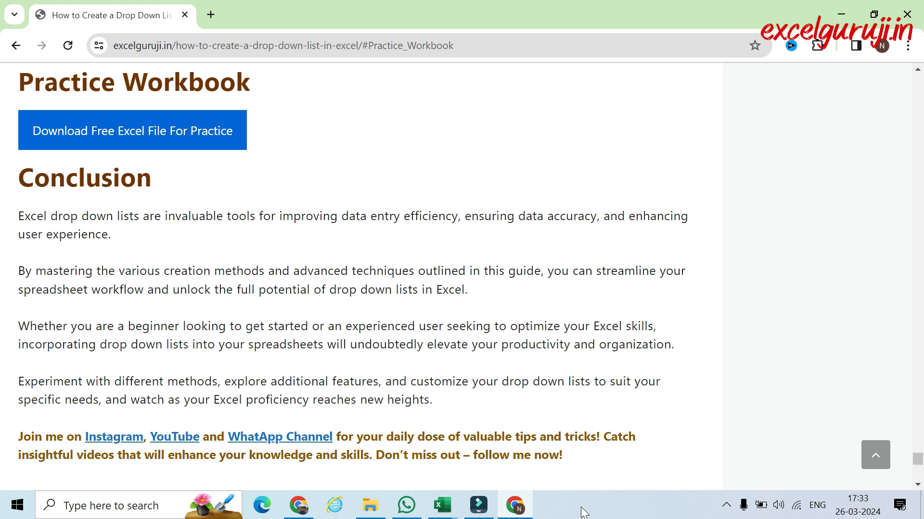
drag(922, 461, 923, 30)
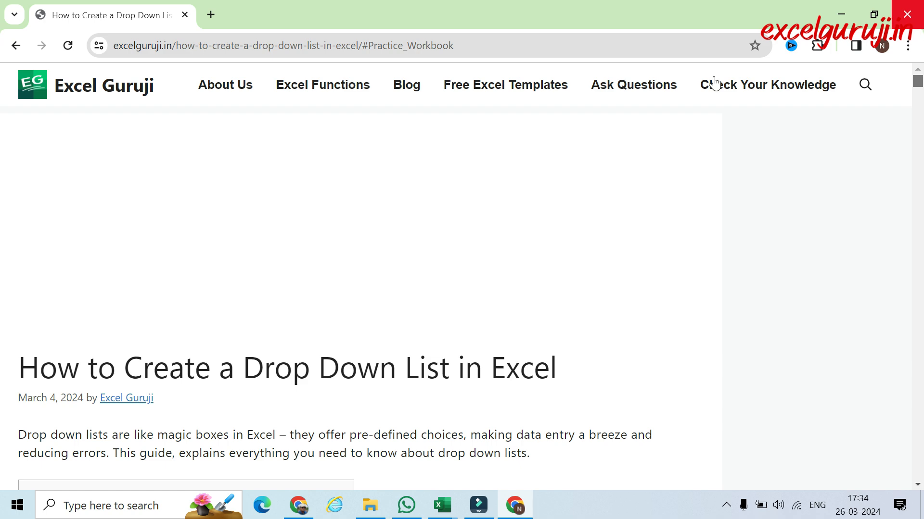
click(80, 91)
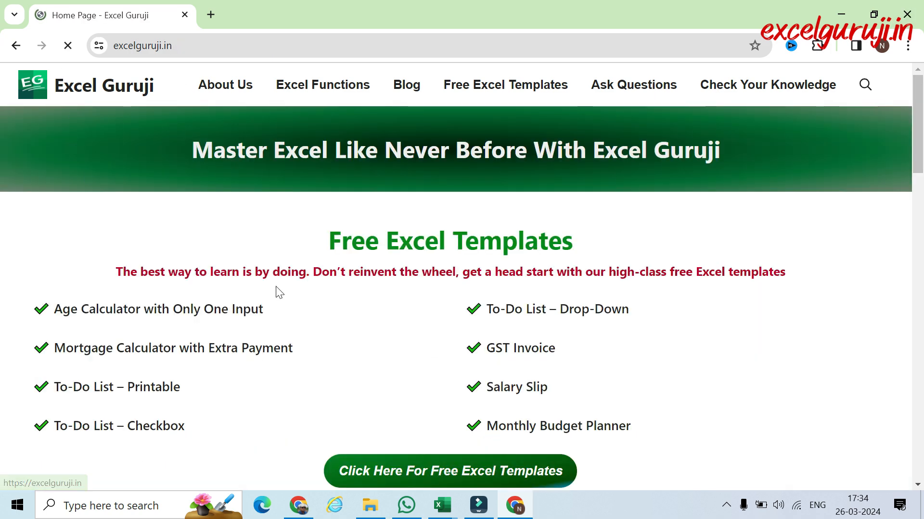